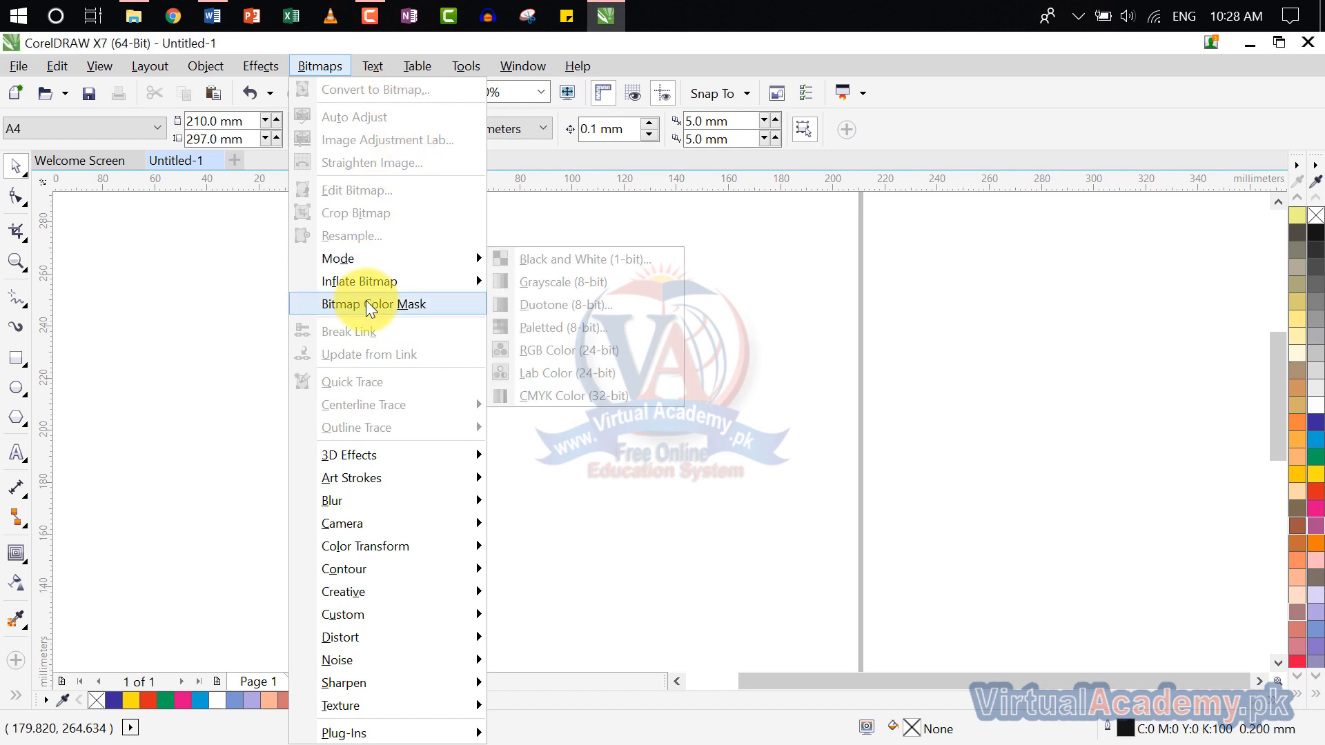
pyautogui.click(381, 76)
pyautogui.click(330, 69)
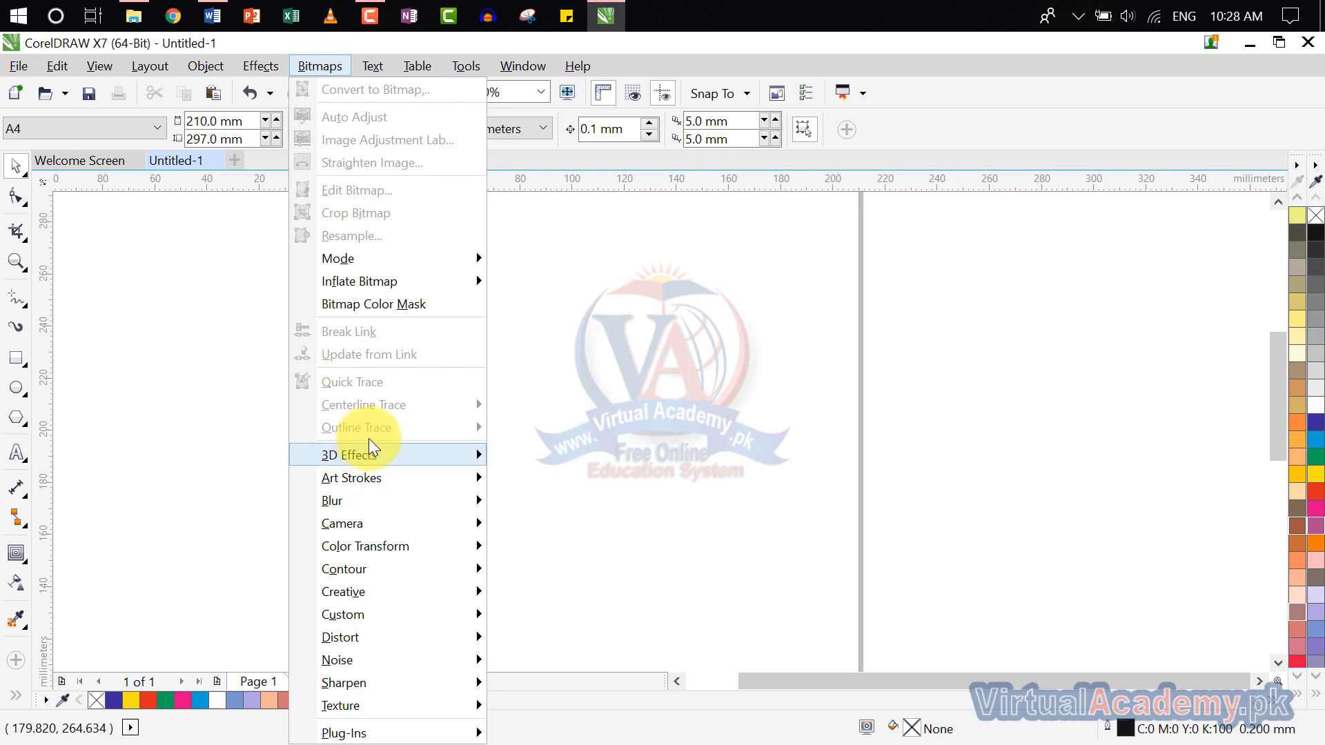
pyautogui.click(748, 275)
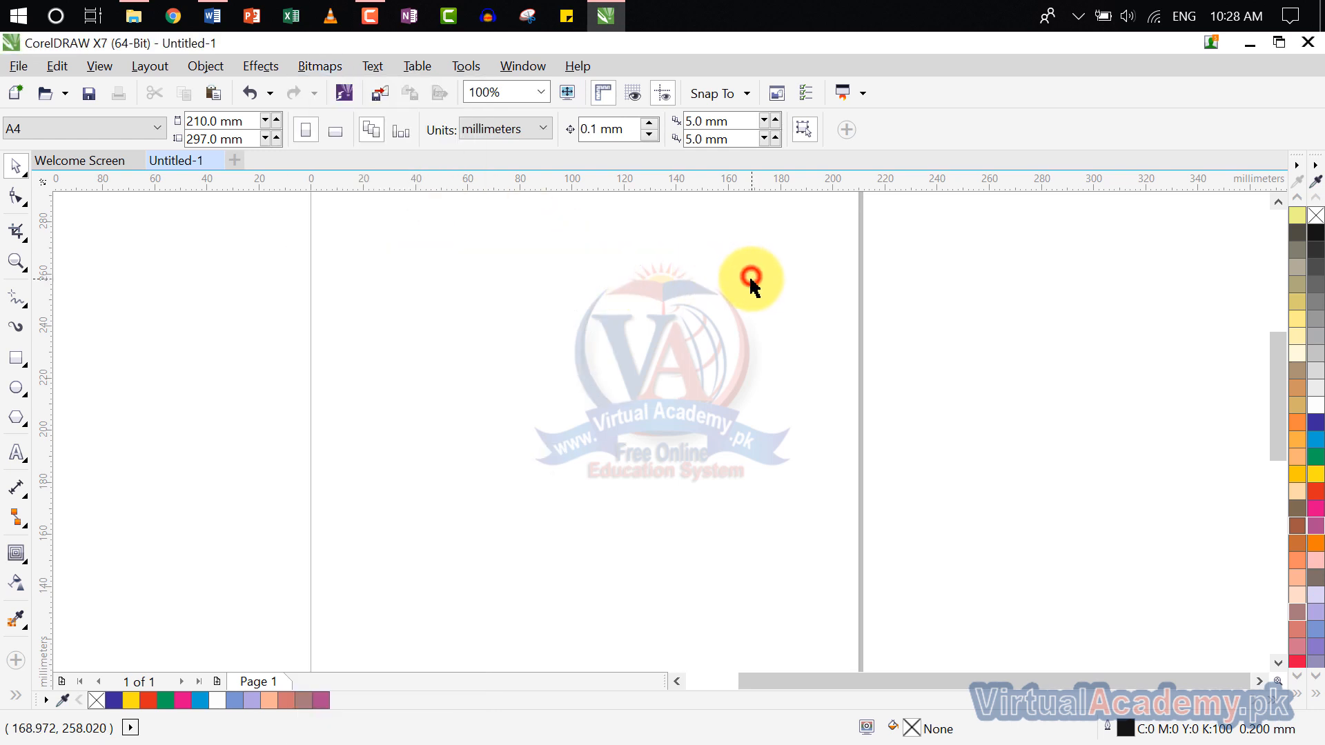
pyautogui.click(384, 93)
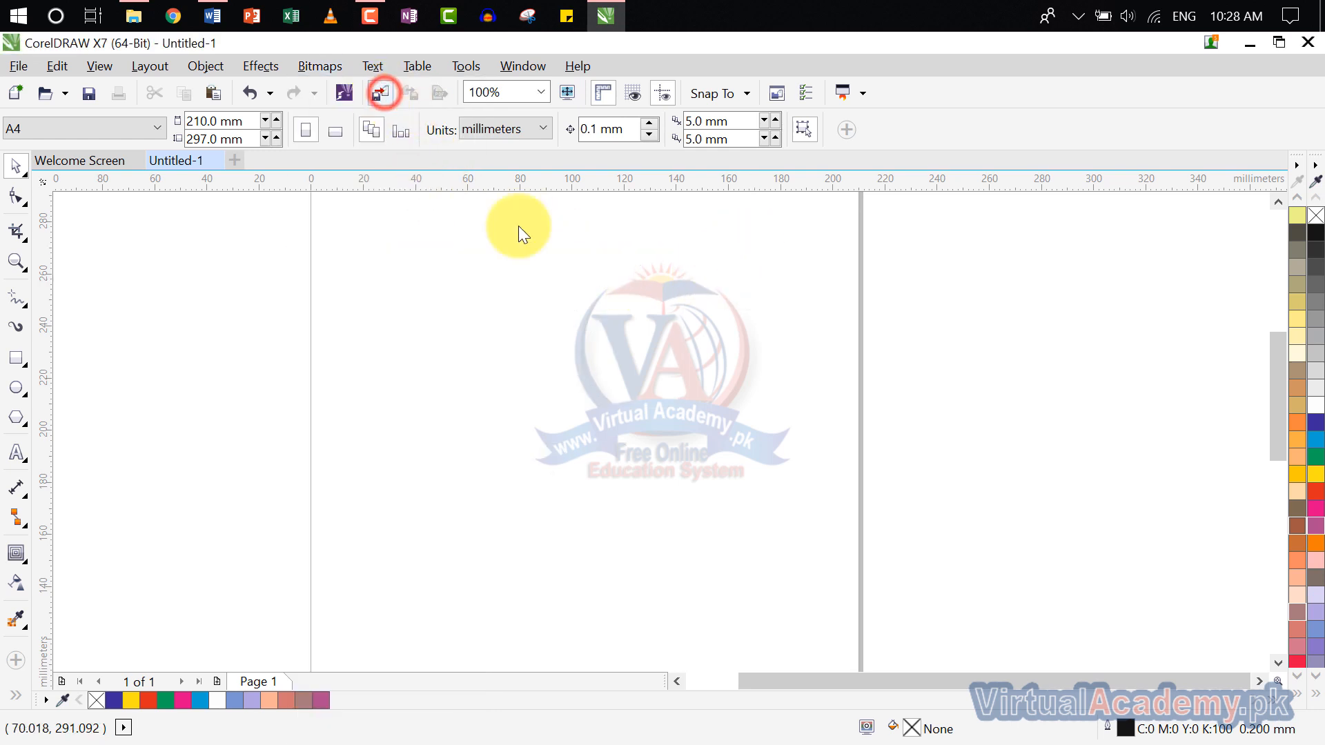
pyautogui.click(511, 387)
pyautogui.doubleClick(511, 387)
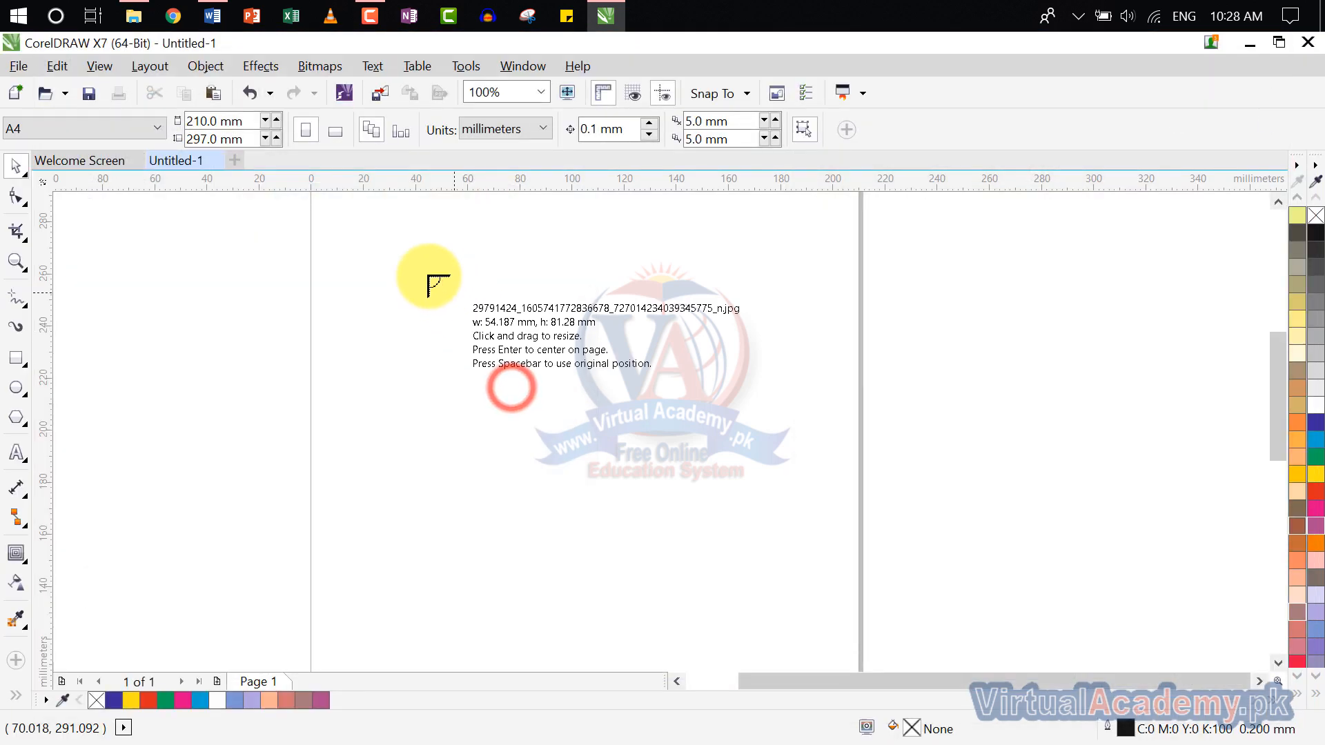
pyautogui.moveTo(357, 241); pyautogui.dragTo(803, 664)
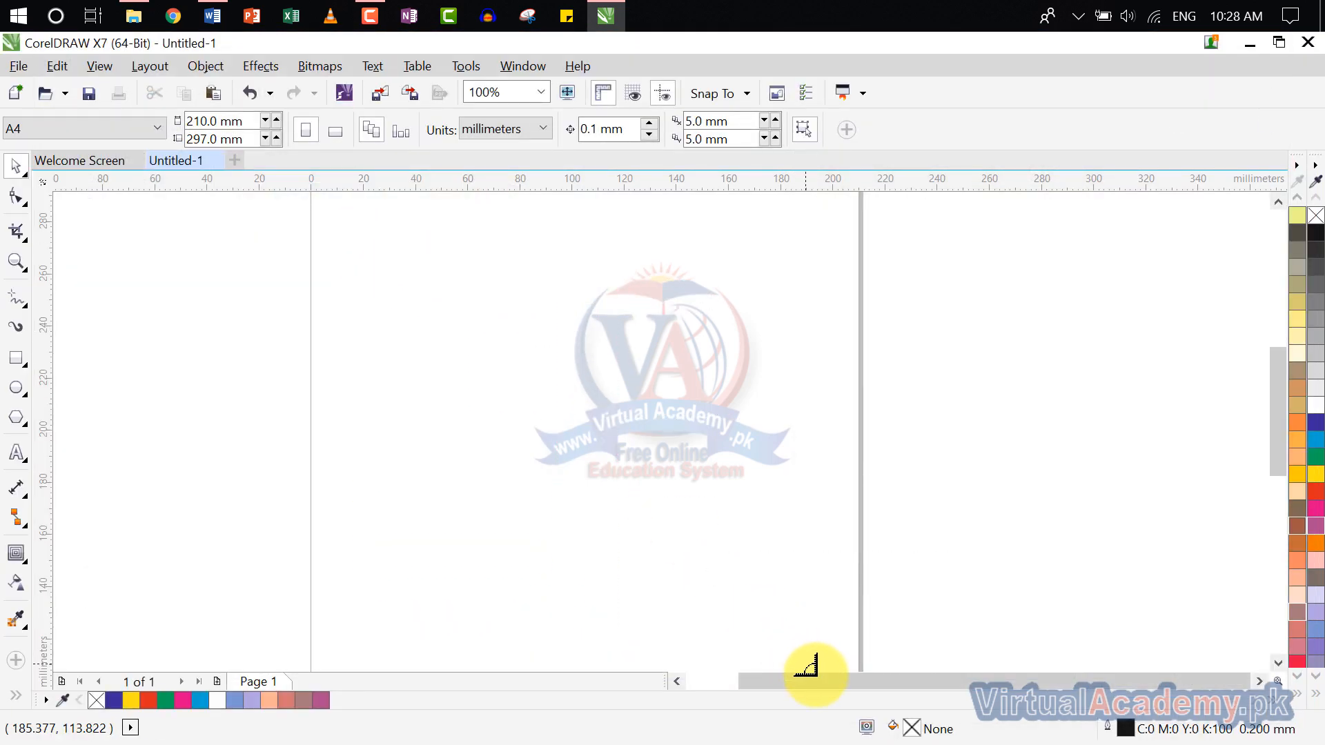
# Step: Enlarge the imported photo proportionally on the page to about 161 × 242 mm
pyautogui.scroll(-2, 662, 484)
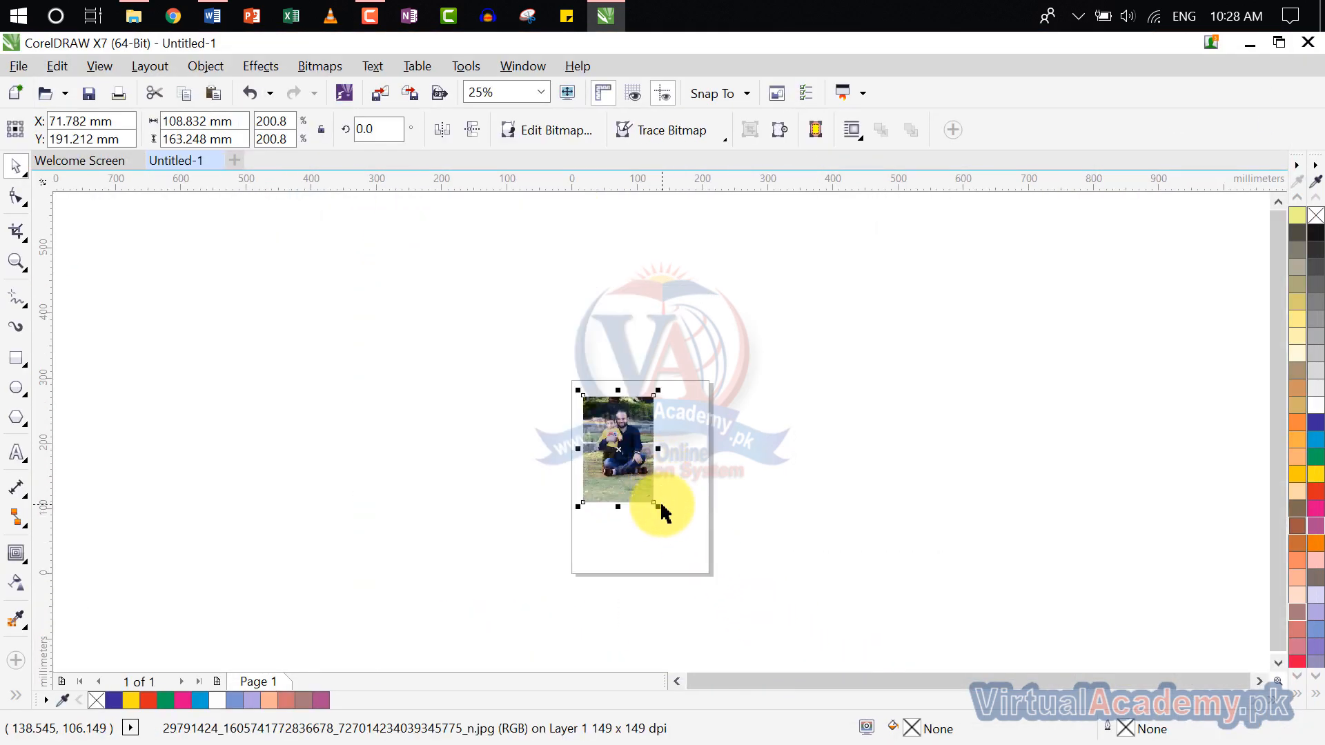
pyautogui.moveTo(658, 506); pyautogui.dragTo(692, 556)
pyautogui.scroll(4, 656, 459)
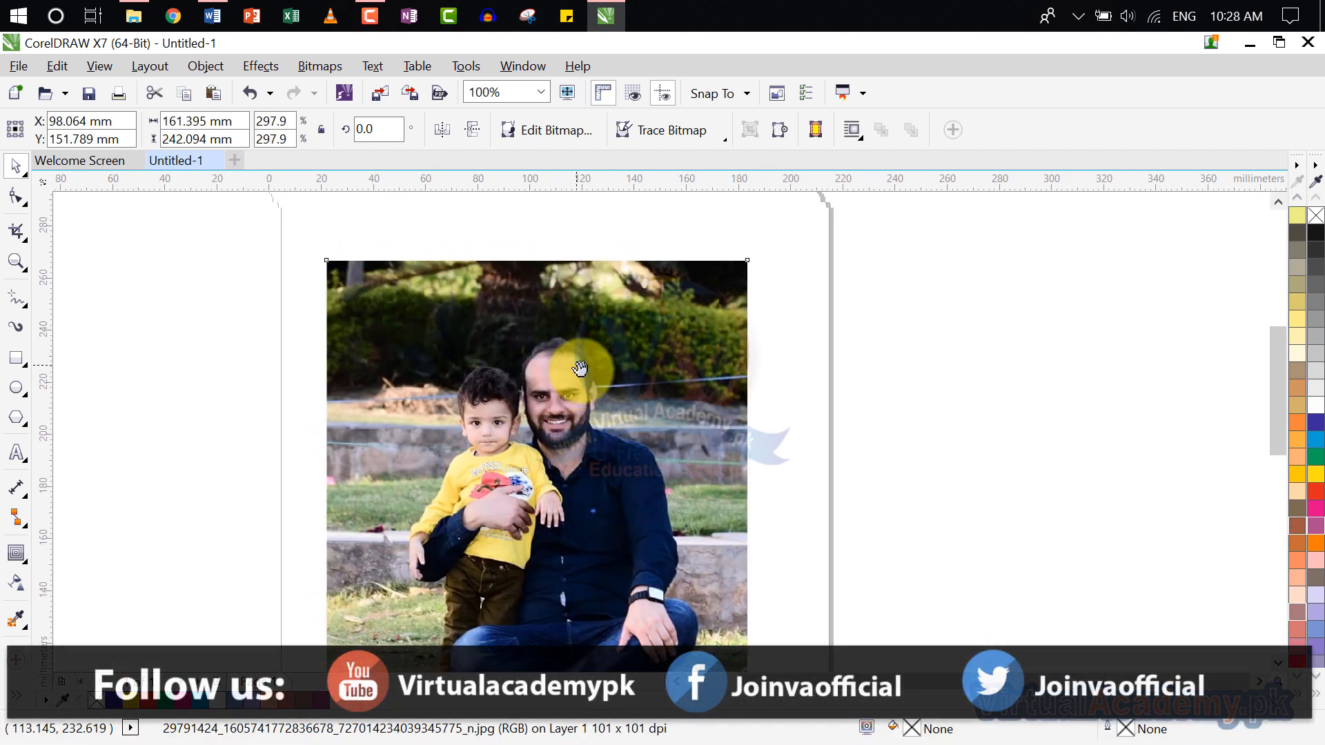
pyautogui.click(314, 59)
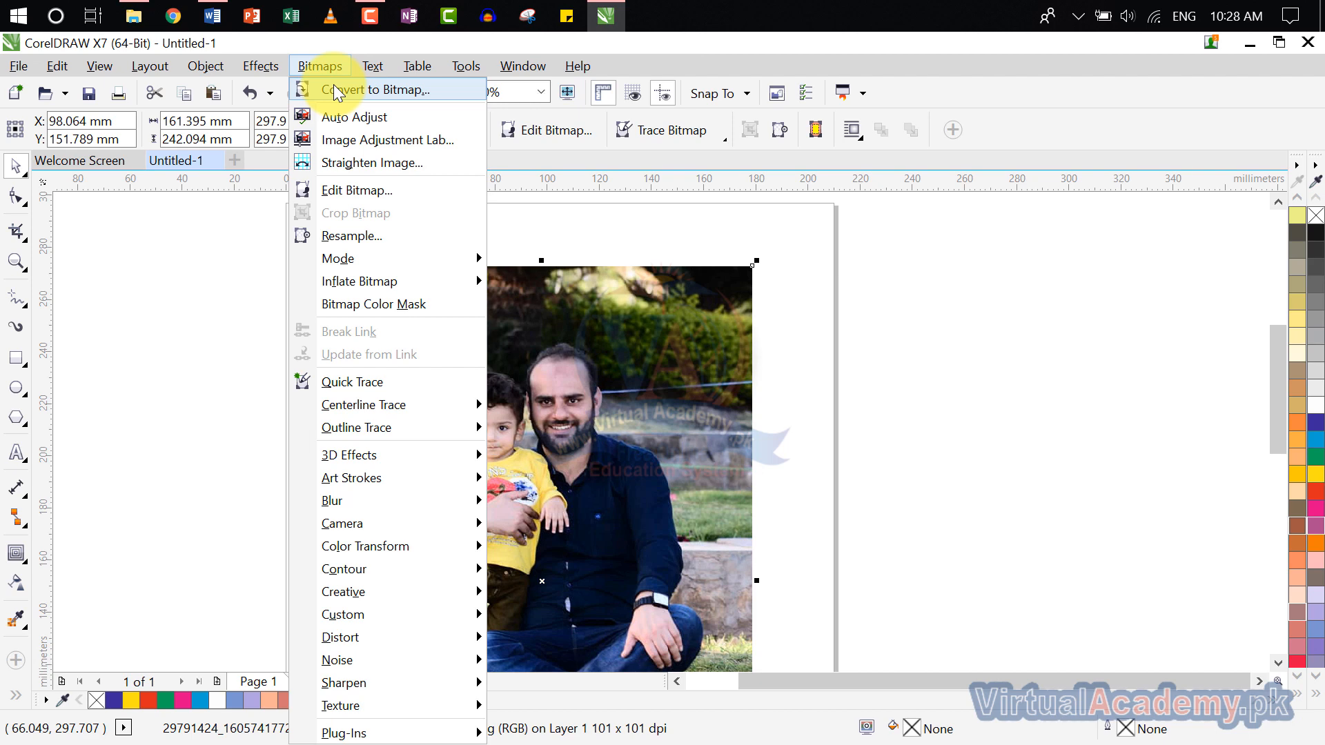
pyautogui.click(933, 316)
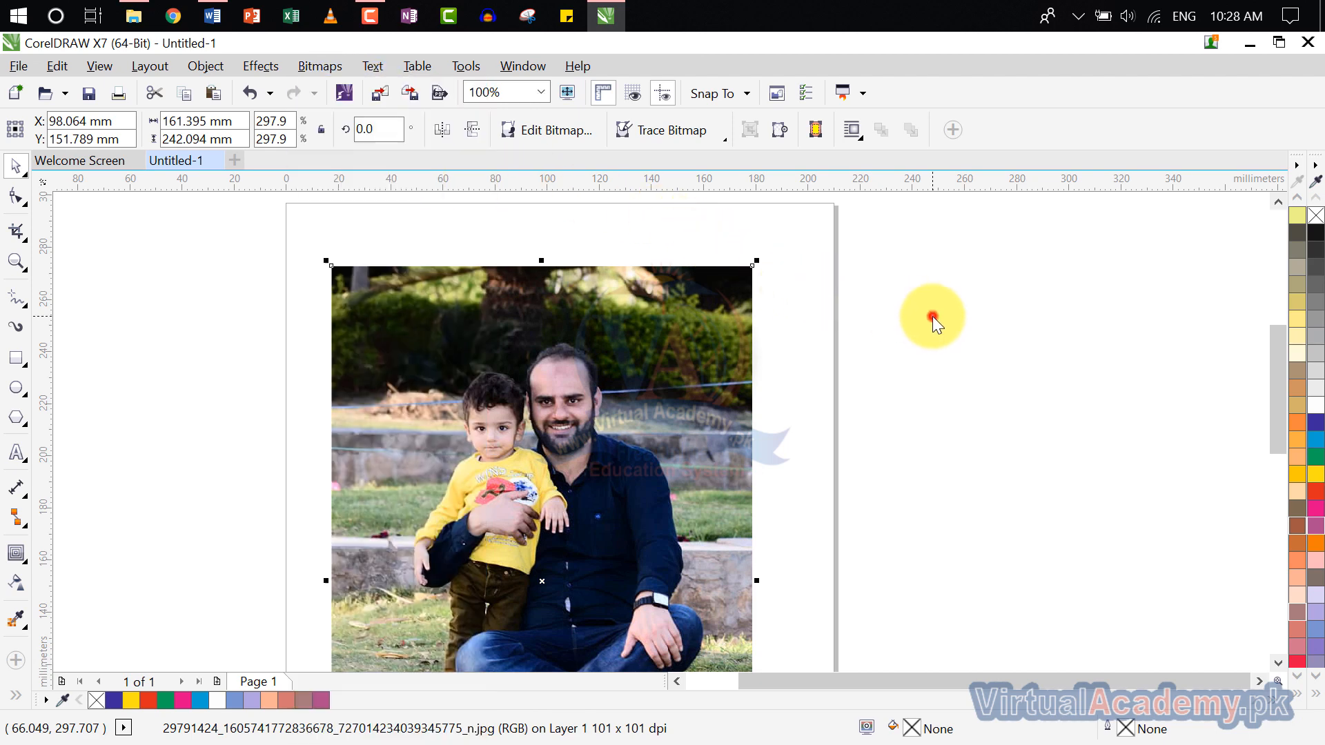
# Step: Draw a narrow vertical rectangle about 5.3 mm wide and 112 mm tall in the empty area beside the page
pyautogui.moveTo(931, 314); pyautogui.dragTo(663, 237)
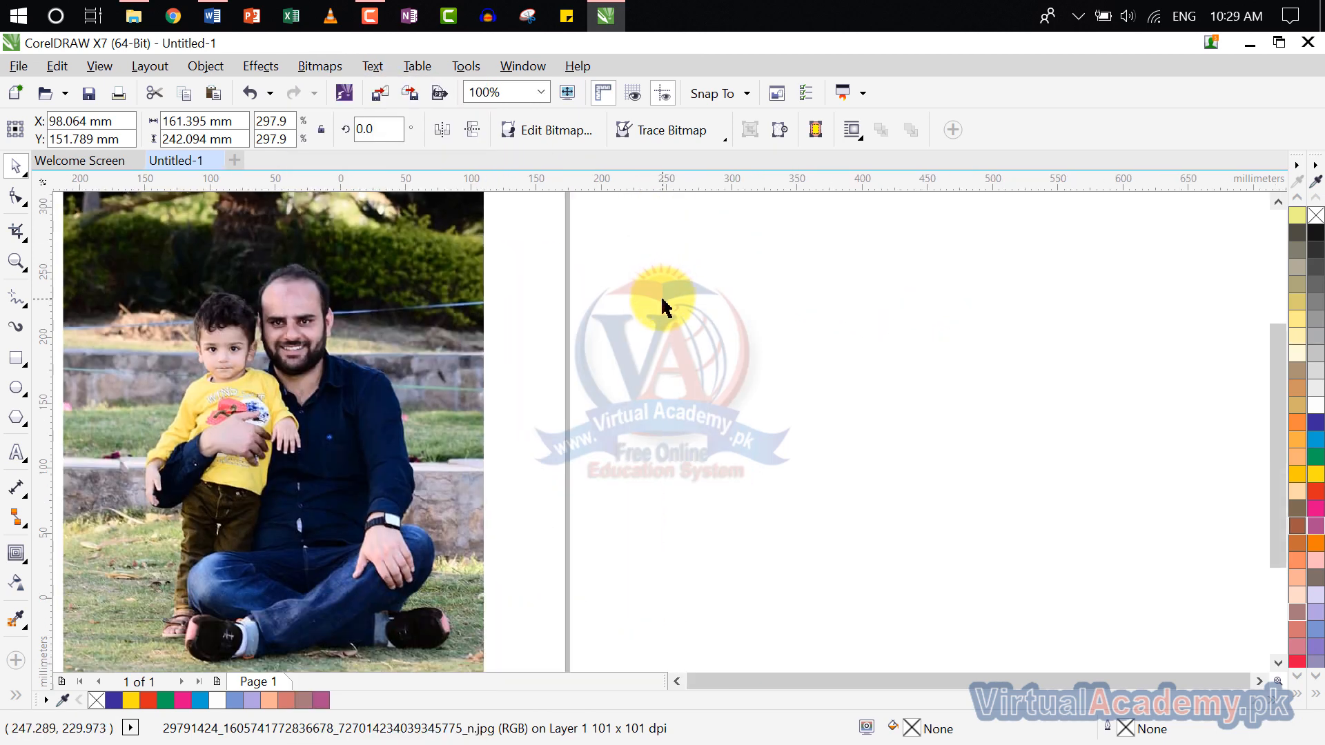
pyautogui.scroll(-2, 661, 295)
pyautogui.scroll(2, 669, 314)
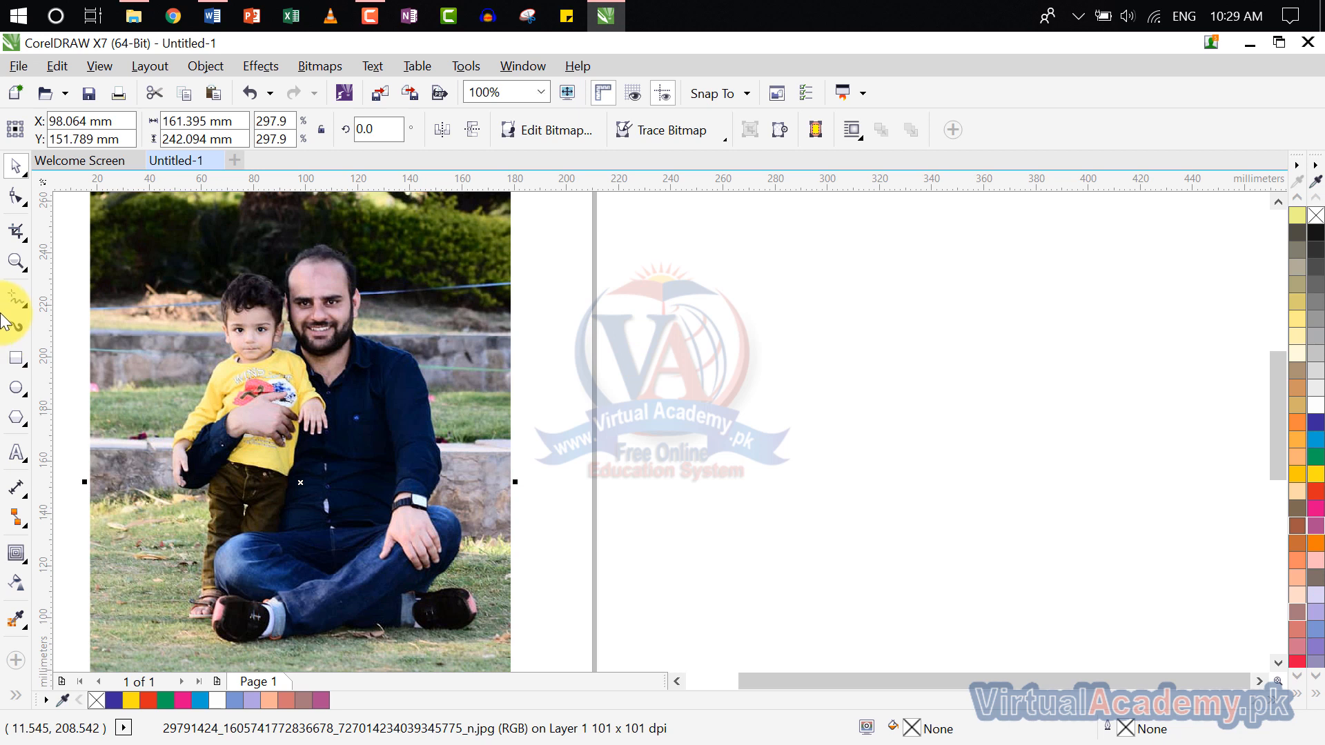
pyautogui.click(26, 359)
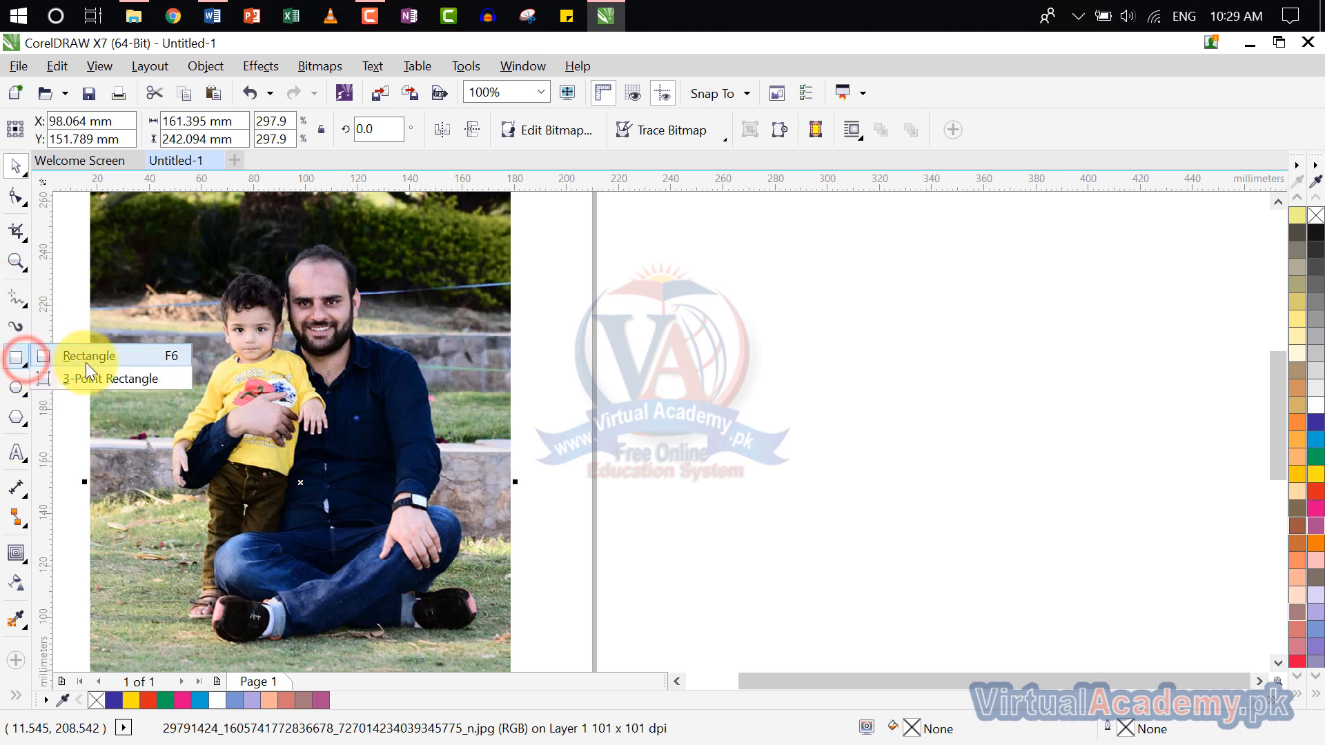
pyautogui.click(86, 361)
pyautogui.moveTo(668, 305); pyautogui.dragTo(681, 595)
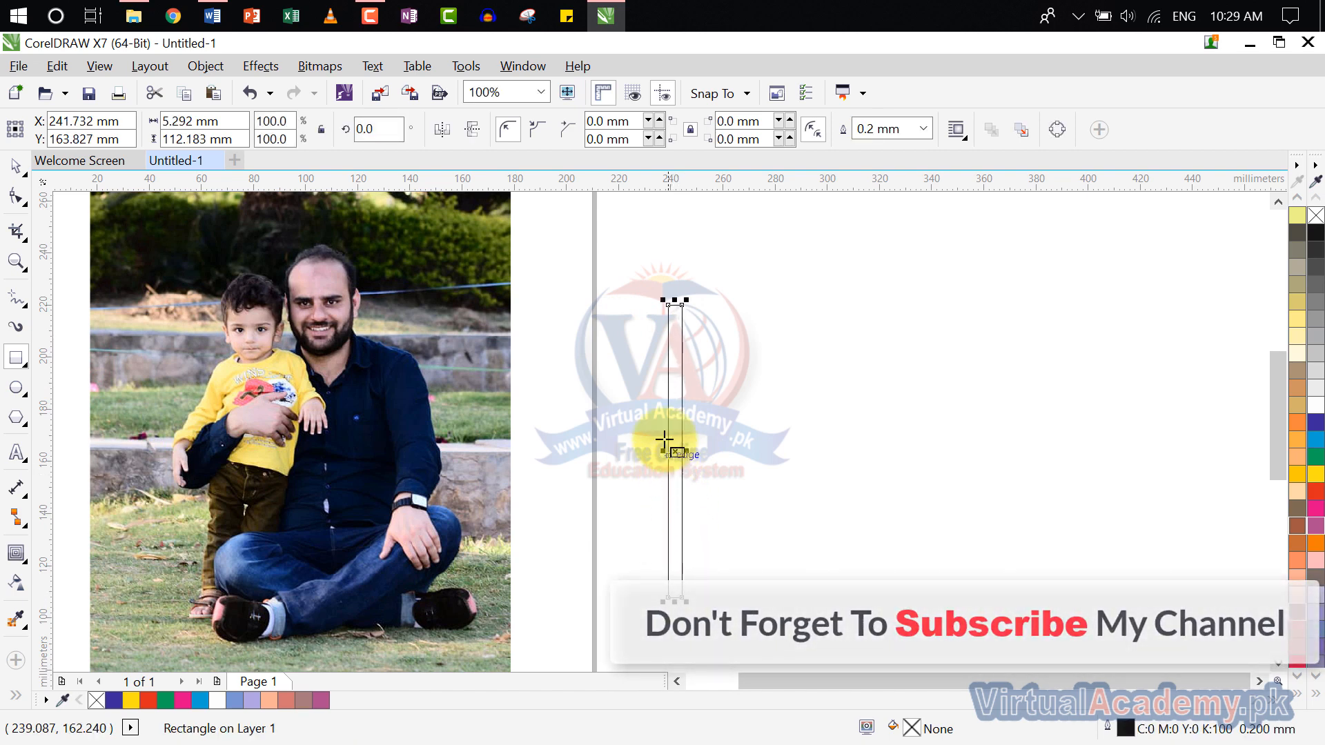
# Step: Use the Position transformation to make 8 adjoining copies of the rectangle to its right, offset 5.292 mm horizontally and 0 mm vertically
pyautogui.click(204, 69)
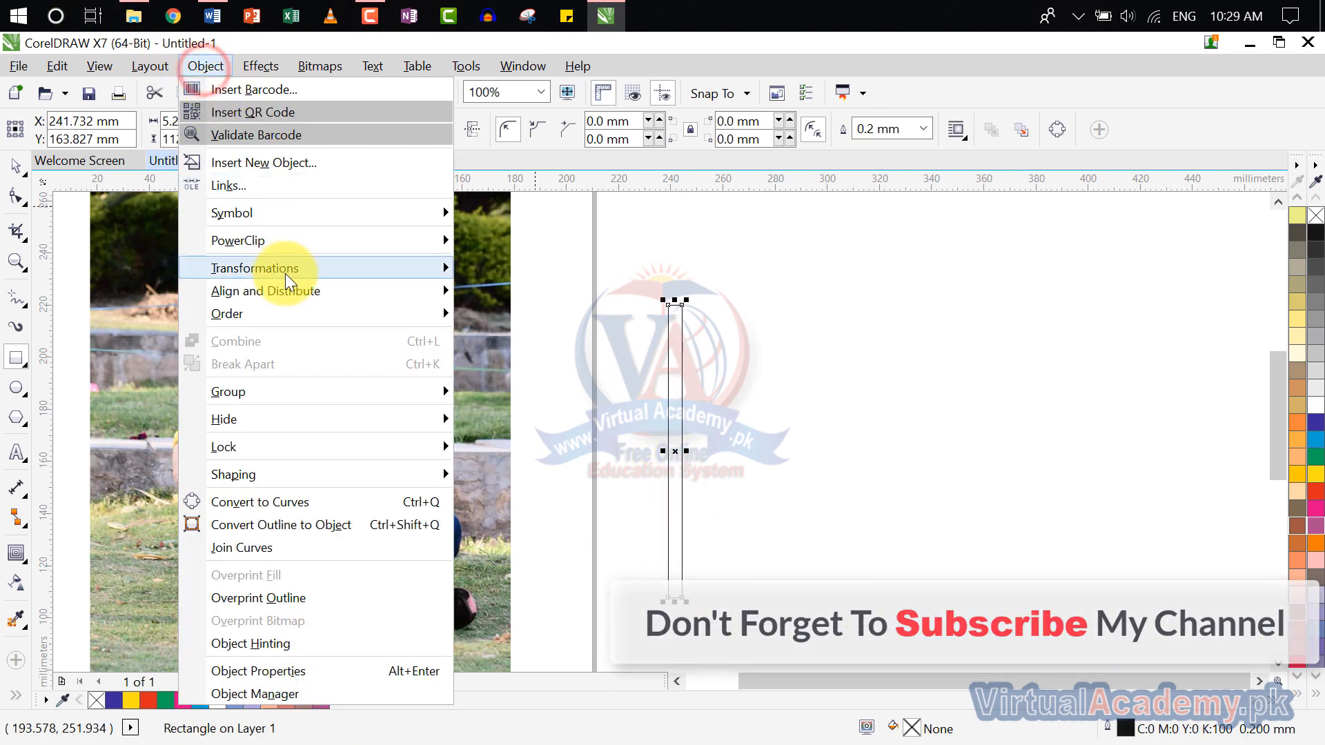
pyautogui.moveTo(381, 271)
pyautogui.click(528, 270)
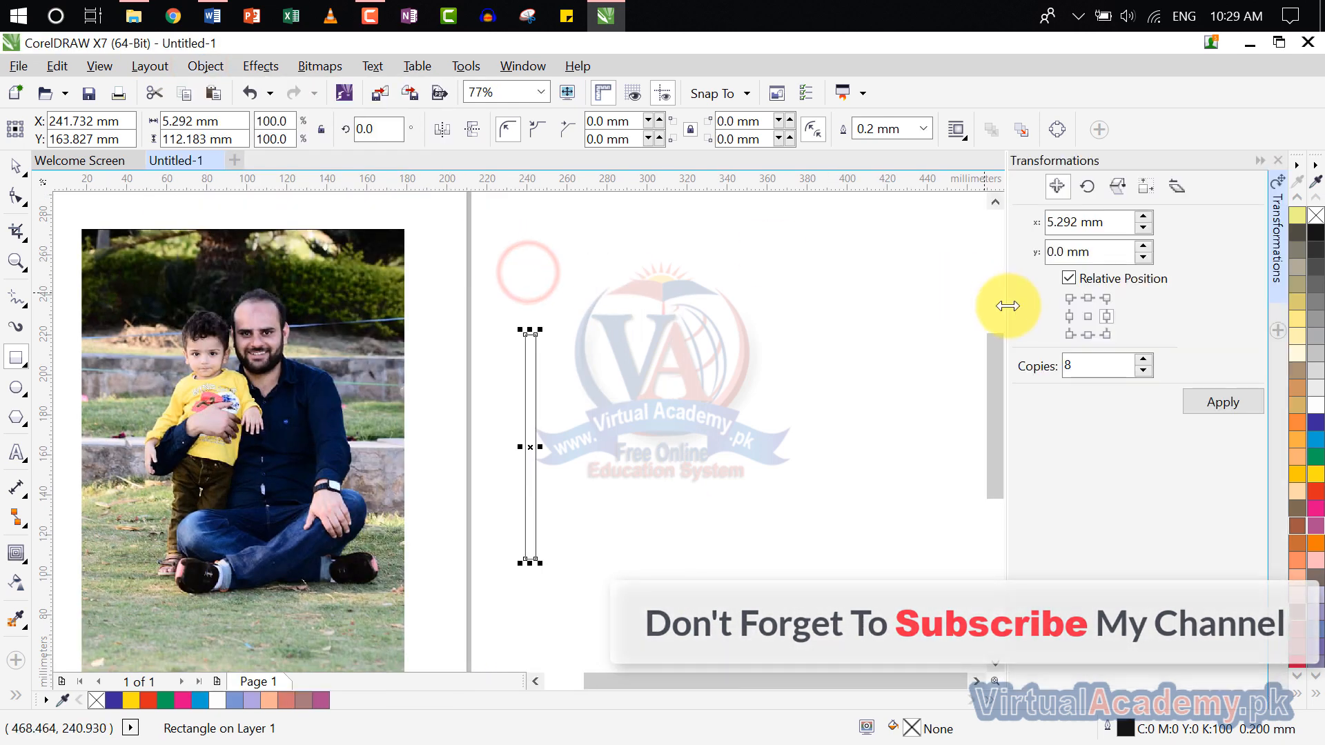
pyautogui.click(1104, 317)
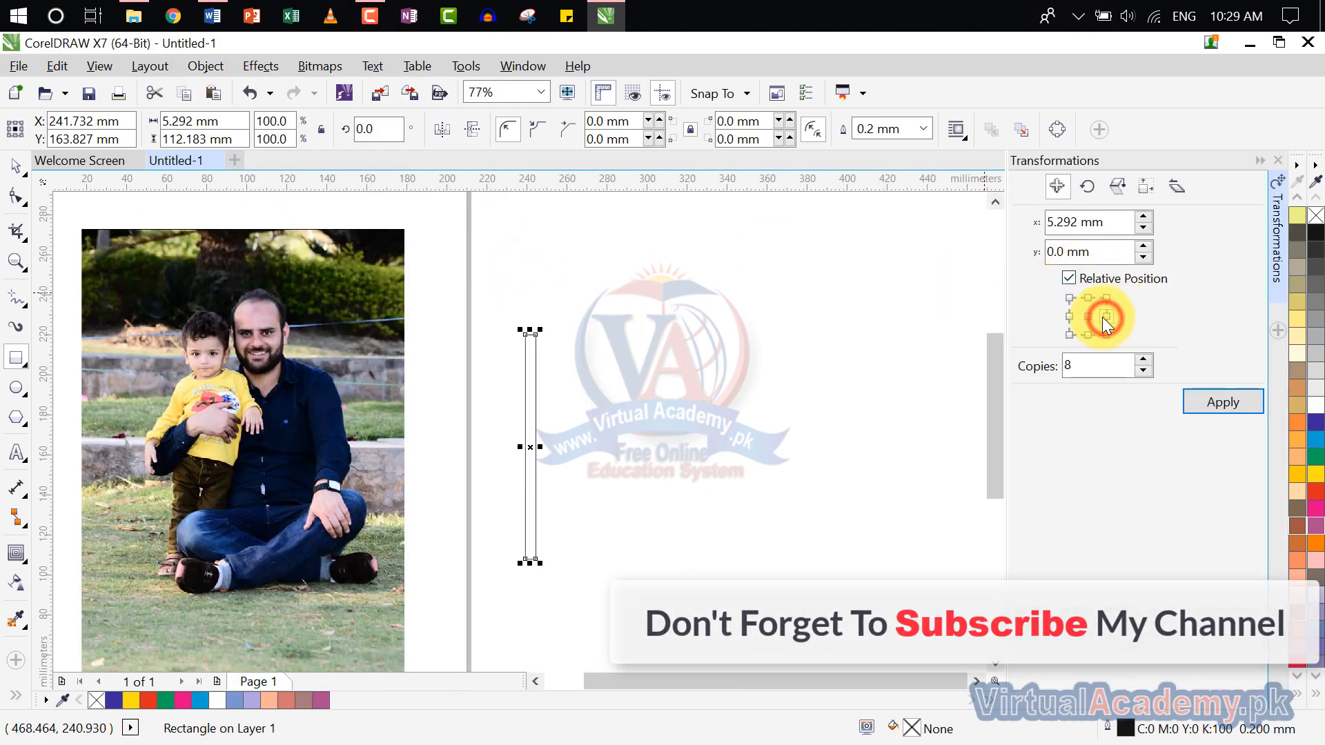
pyautogui.click(1075, 315)
pyautogui.click(1106, 317)
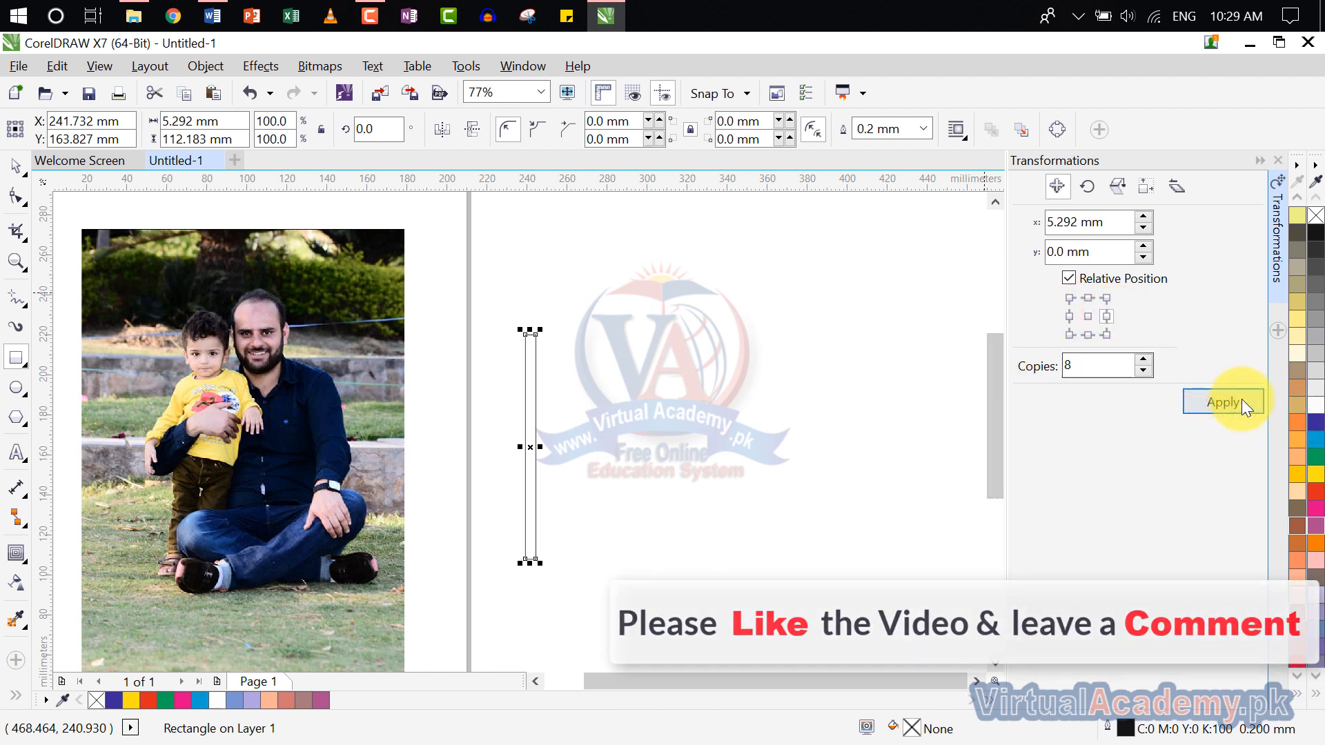
pyautogui.click(1089, 367)
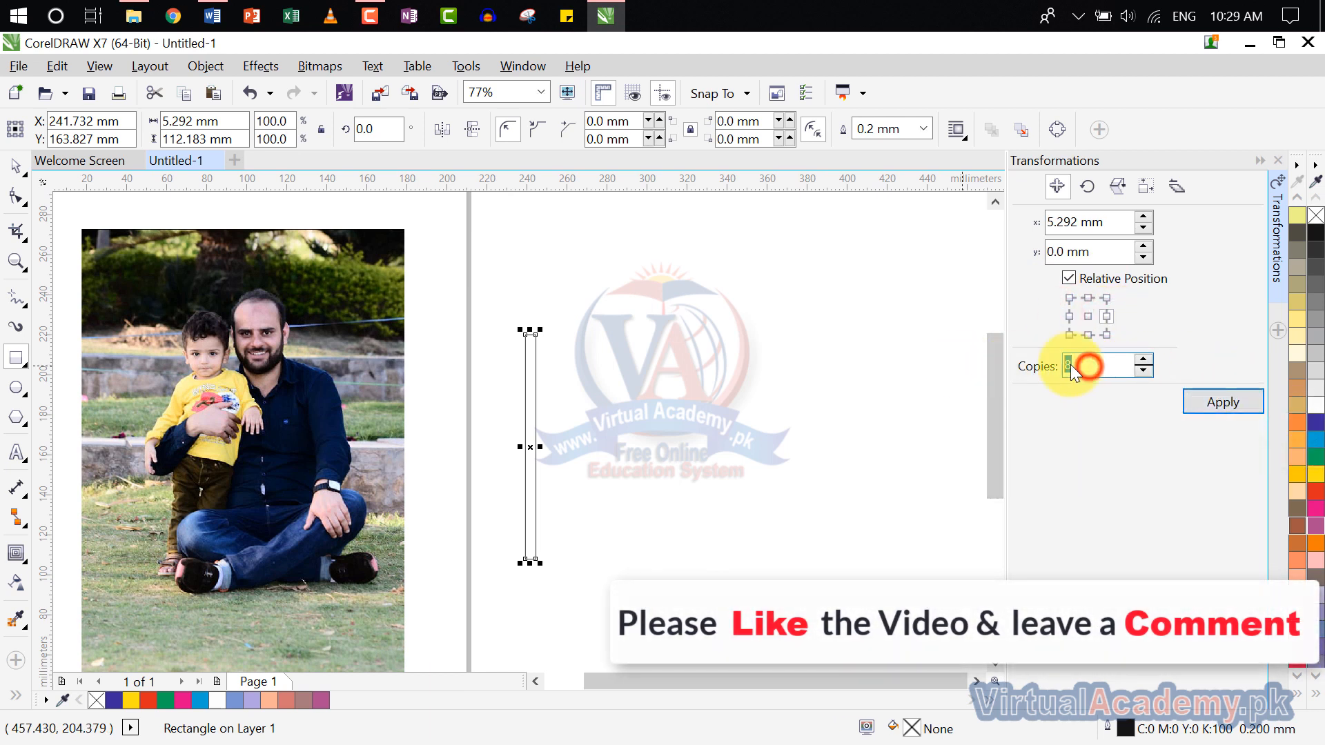
pyautogui.click(1201, 398)
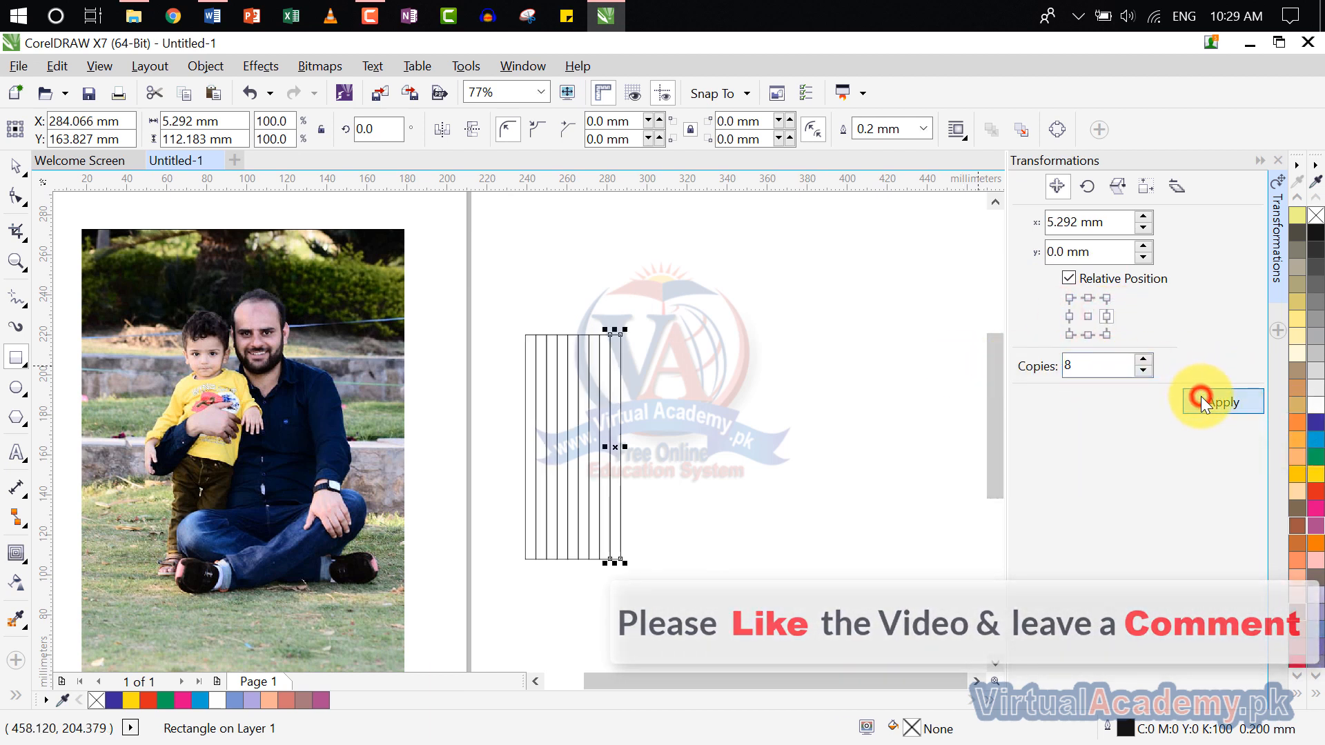
pyautogui.click(1279, 161)
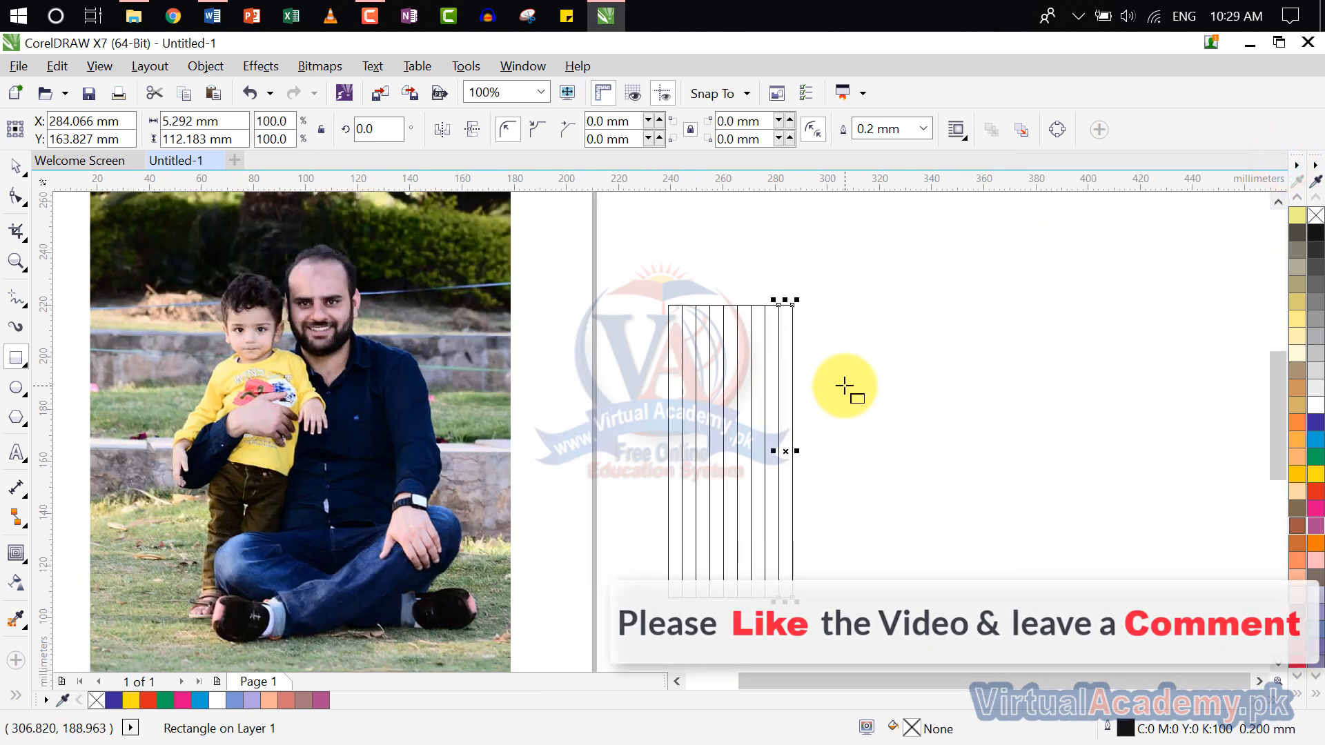
pyautogui.scroll(2, 775, 370)
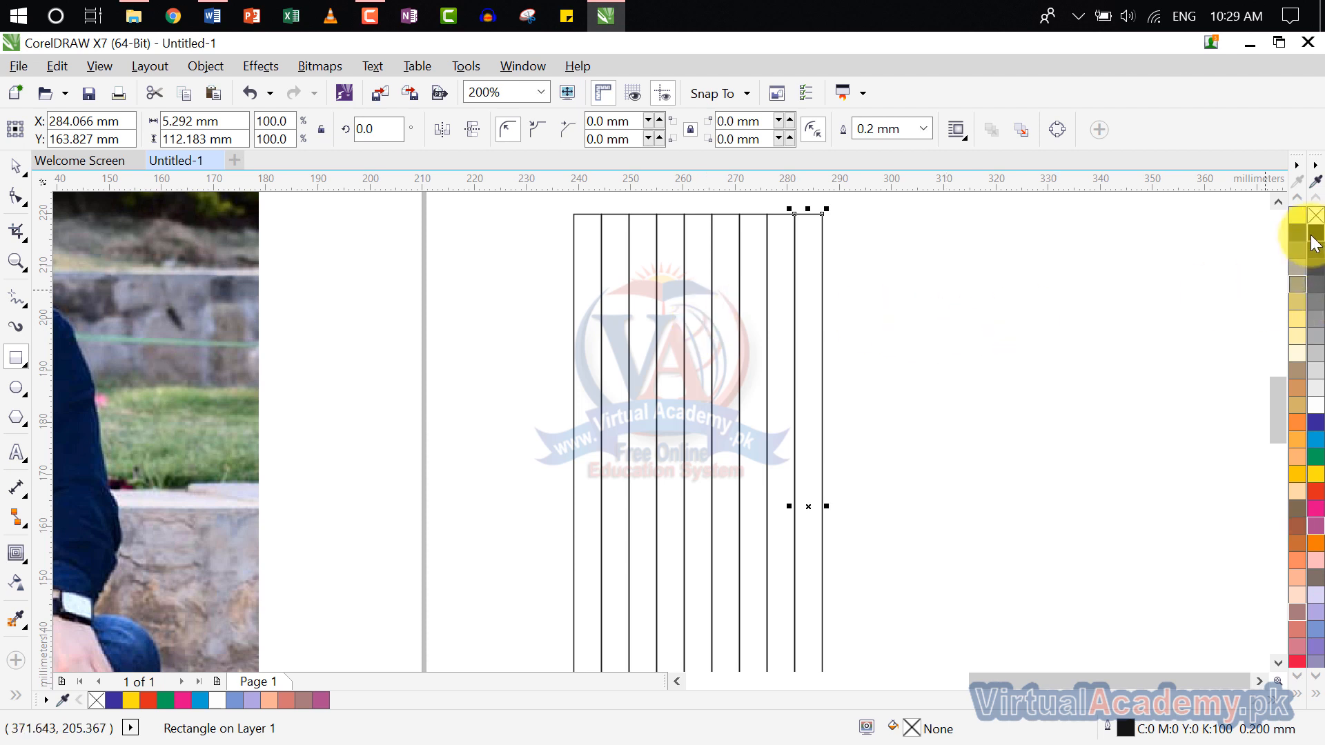
pyautogui.click(586, 259)
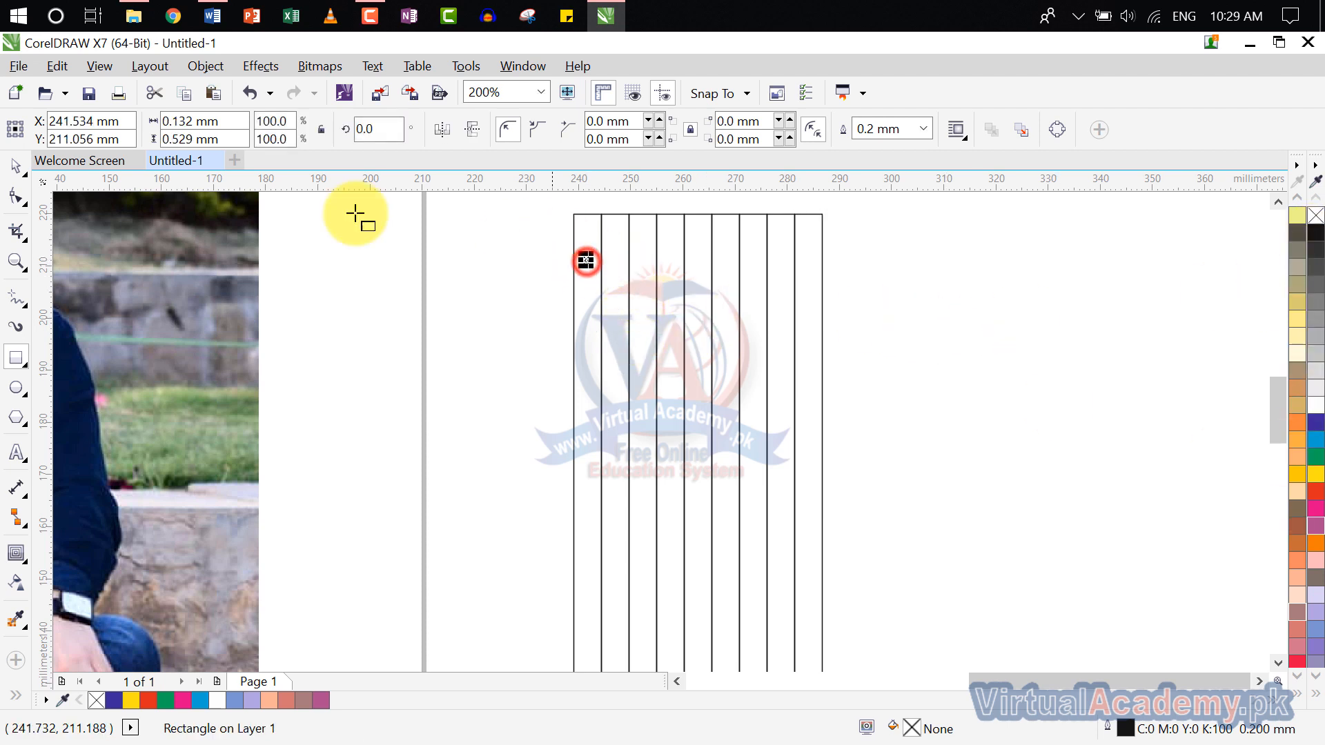
pyautogui.press('Escape')
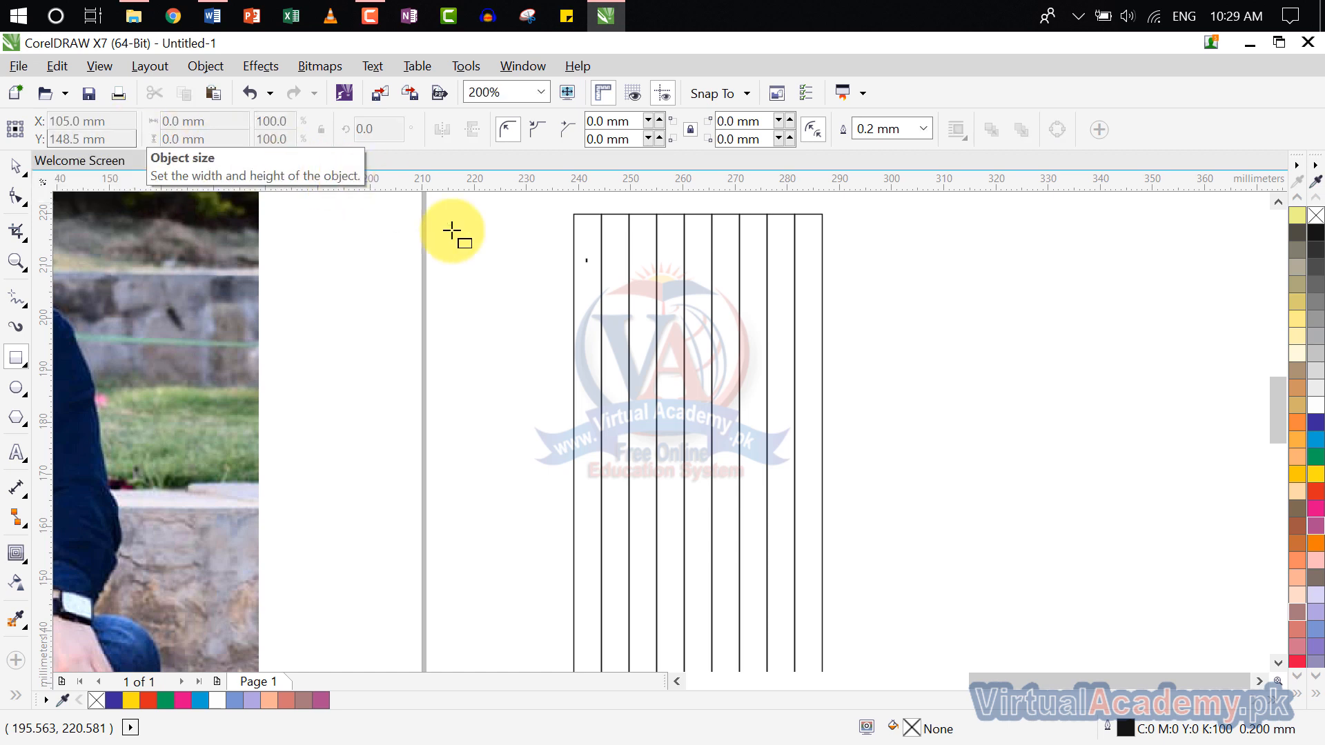
pyautogui.click(586, 261)
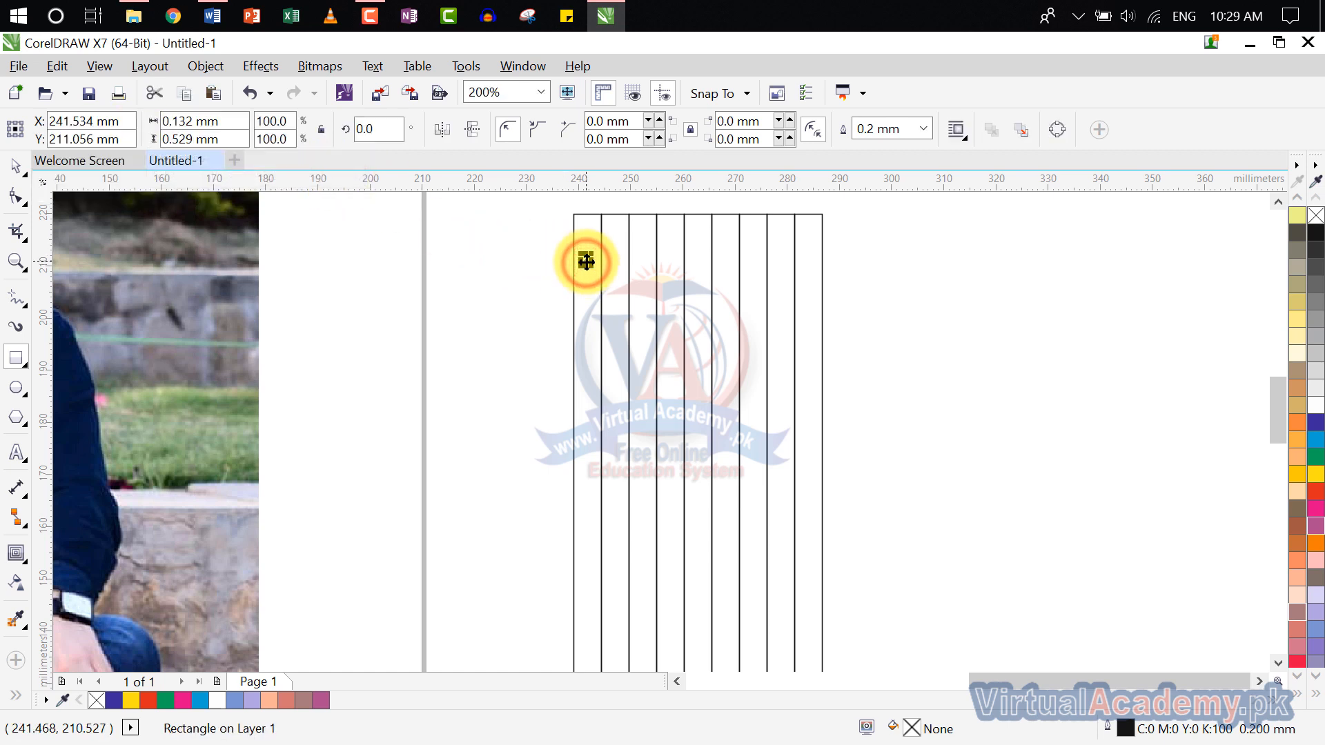
# Step: Fill the first four strips from the left with blue-violet, cyan, green and yellow
pyautogui.click(16, 166)
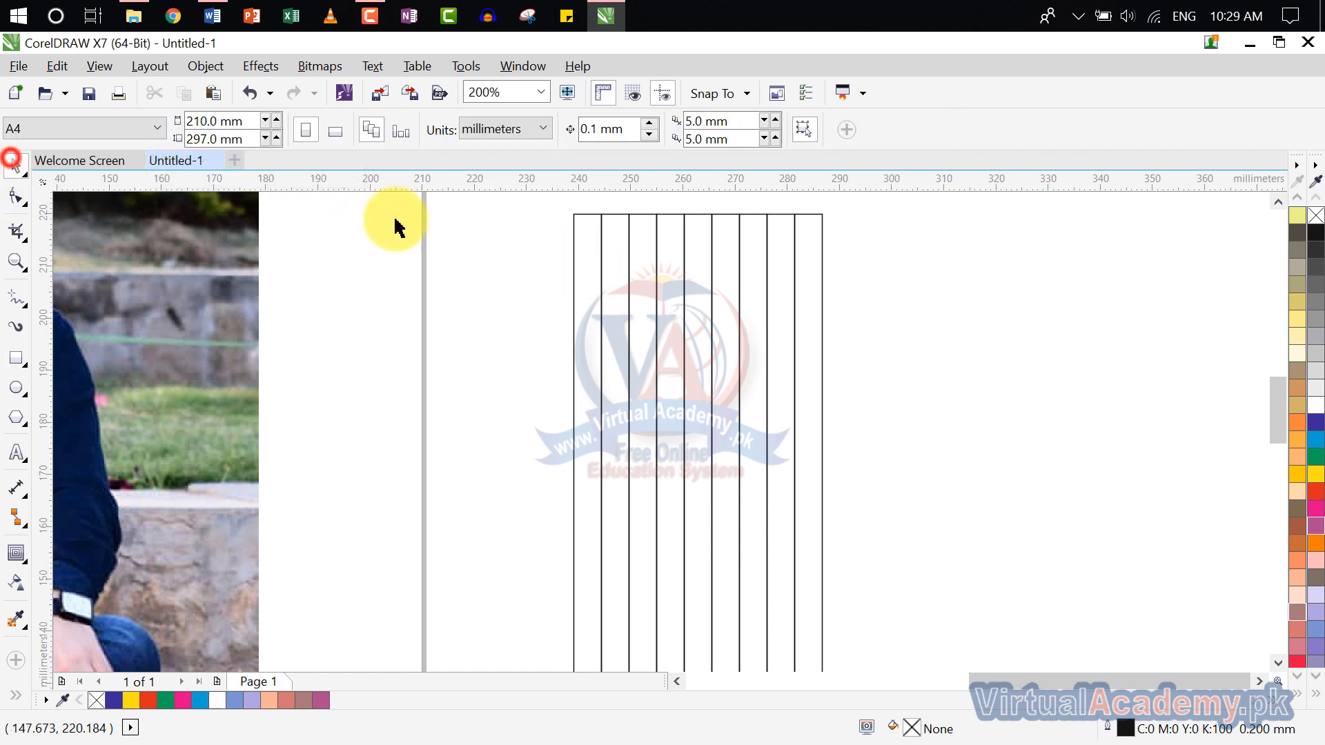
pyautogui.click(594, 285)
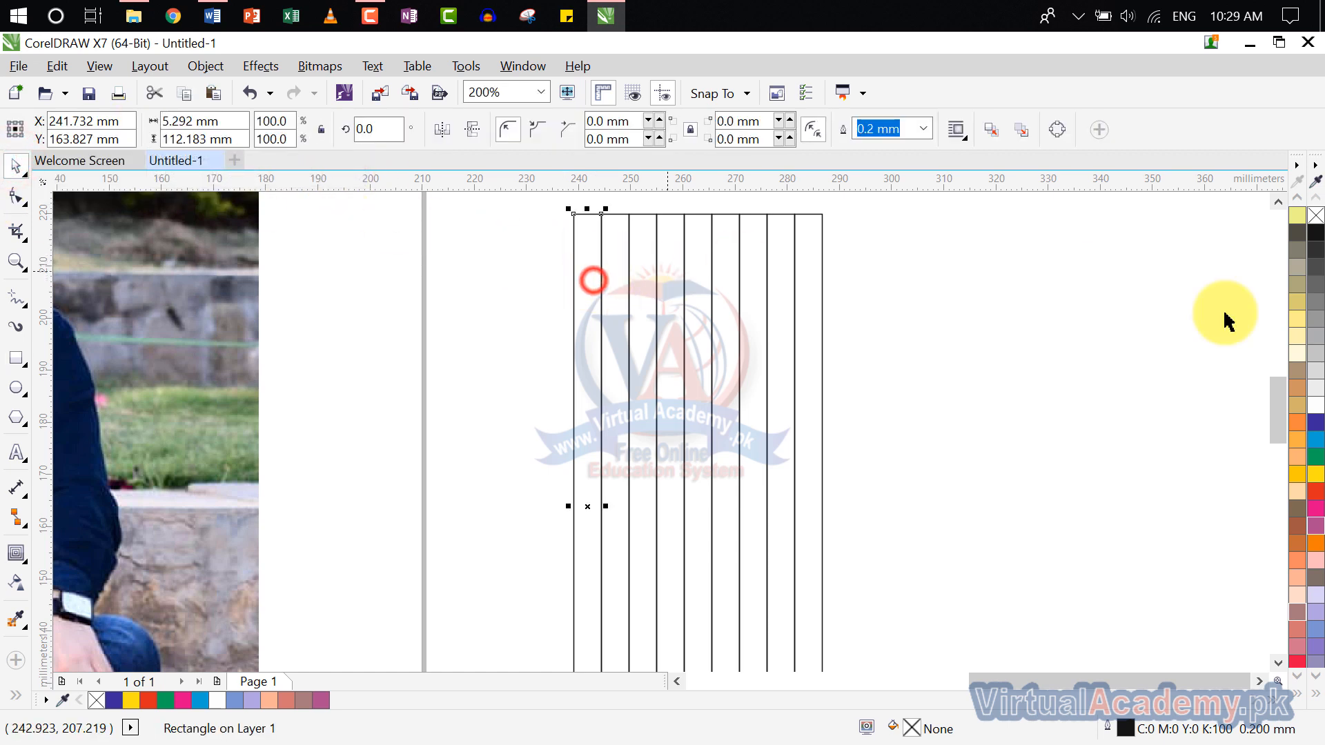
pyautogui.click(1313, 428)
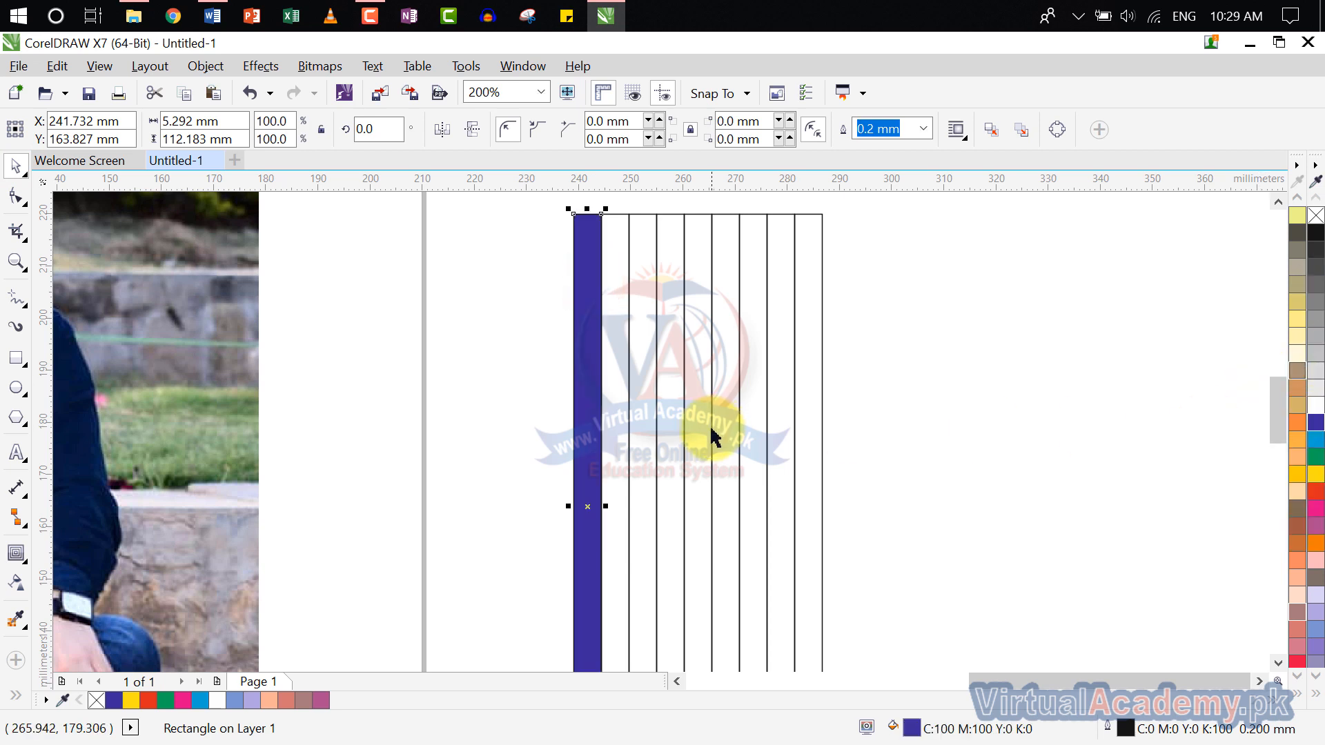
pyautogui.click(623, 424)
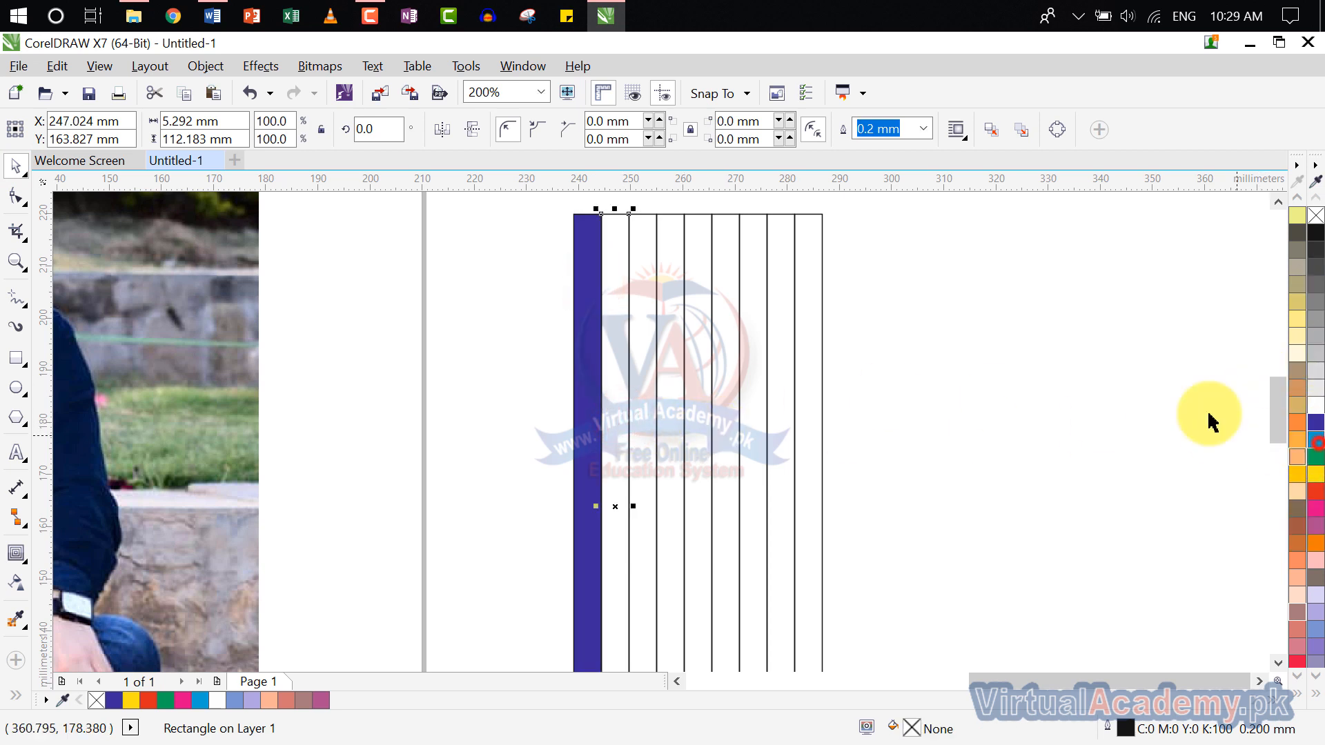
pyautogui.click(1316, 439)
pyautogui.click(644, 388)
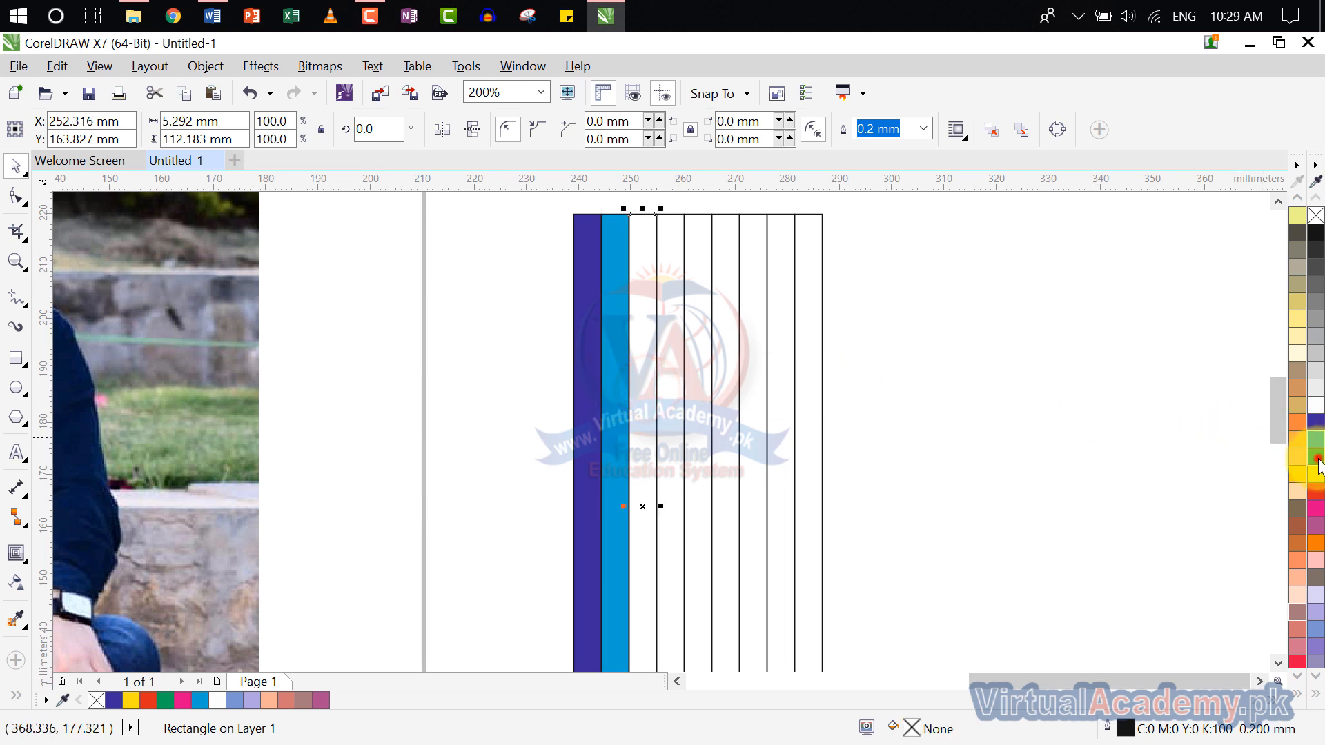
pyautogui.click(1316, 455)
pyautogui.click(680, 410)
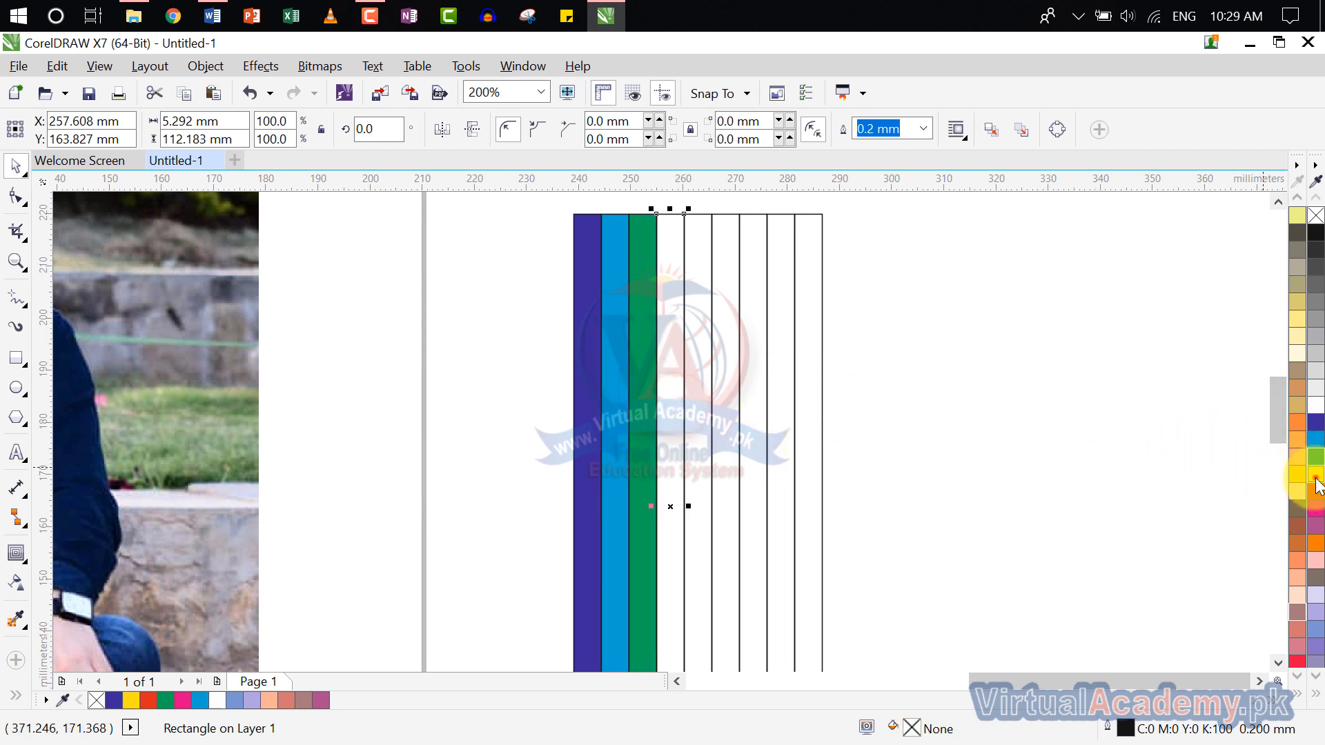
pyautogui.click(1316, 475)
# Step: Fill the fifth to ninth strips from the left with red, magenta, purple, orange and light pink
pyautogui.click(696, 406)
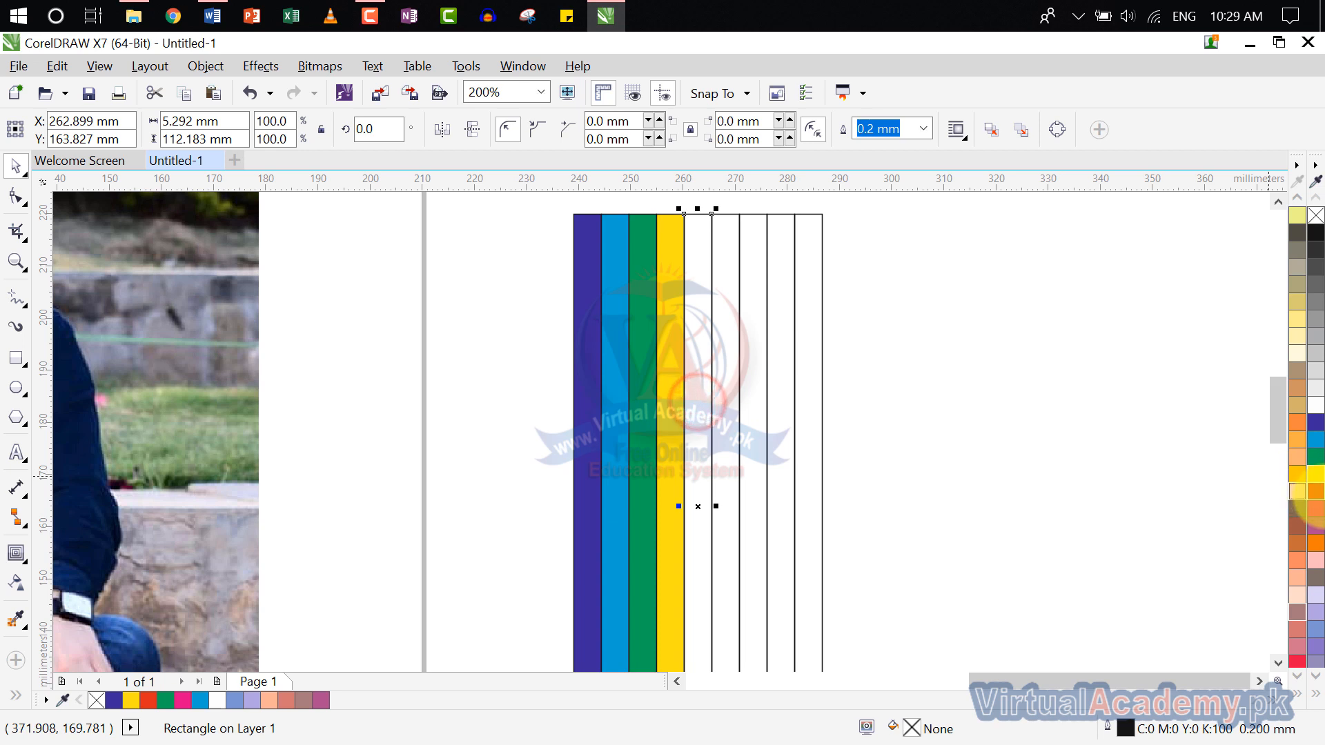
pyautogui.click(1316, 491)
pyautogui.click(725, 404)
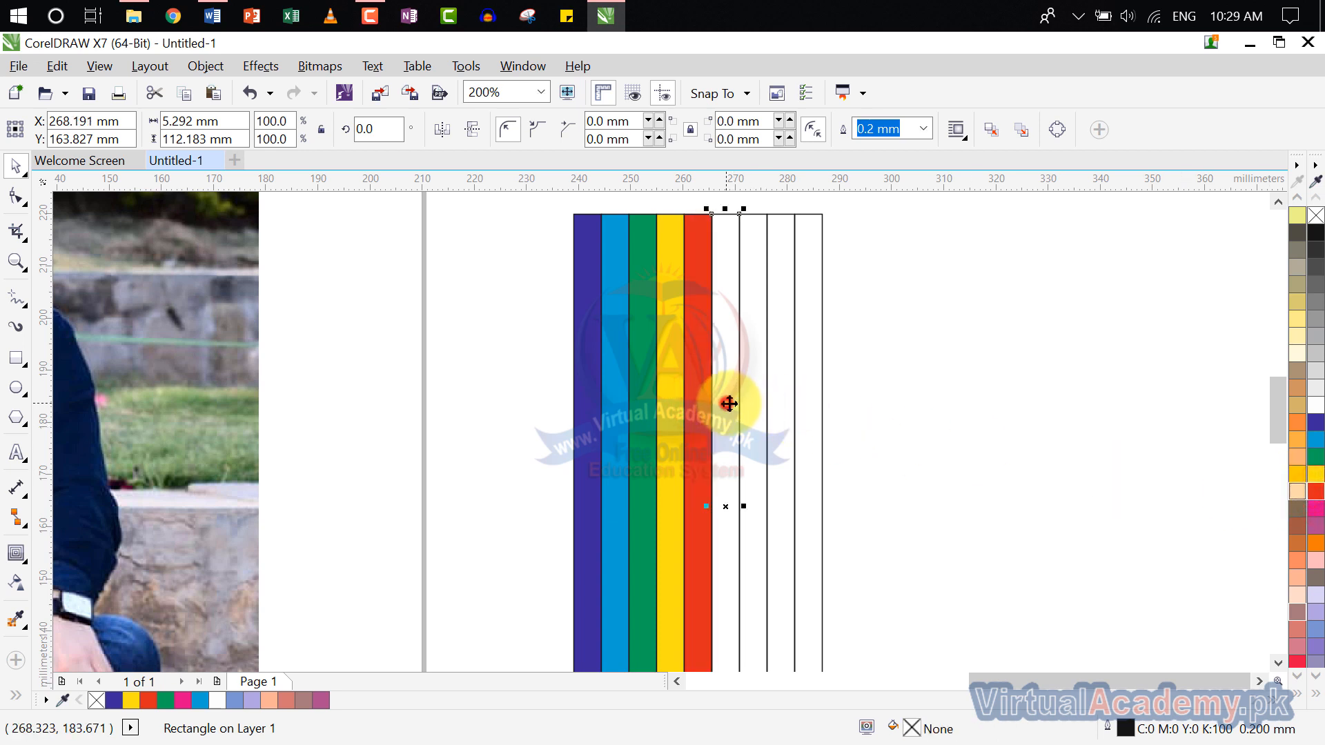
pyautogui.click(1316, 510)
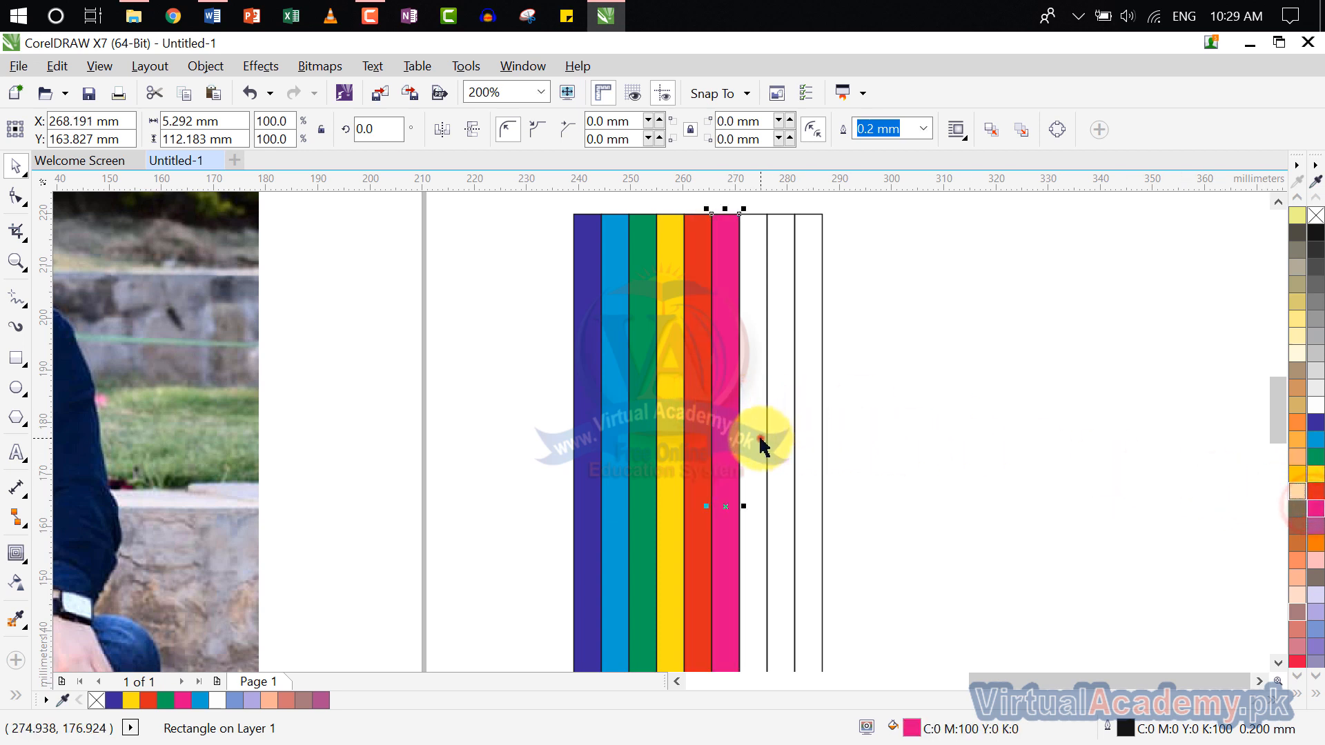
pyautogui.click(760, 439)
pyautogui.click(1319, 535)
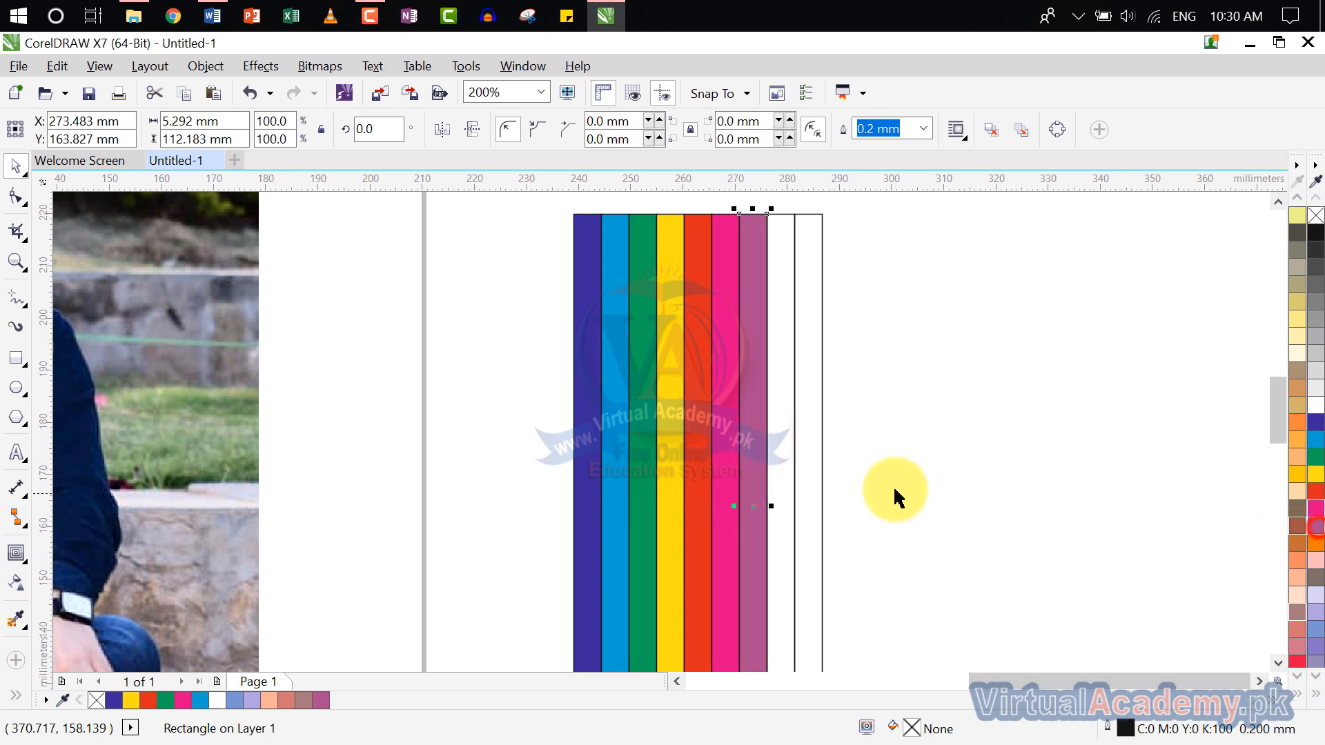
pyautogui.click(790, 469)
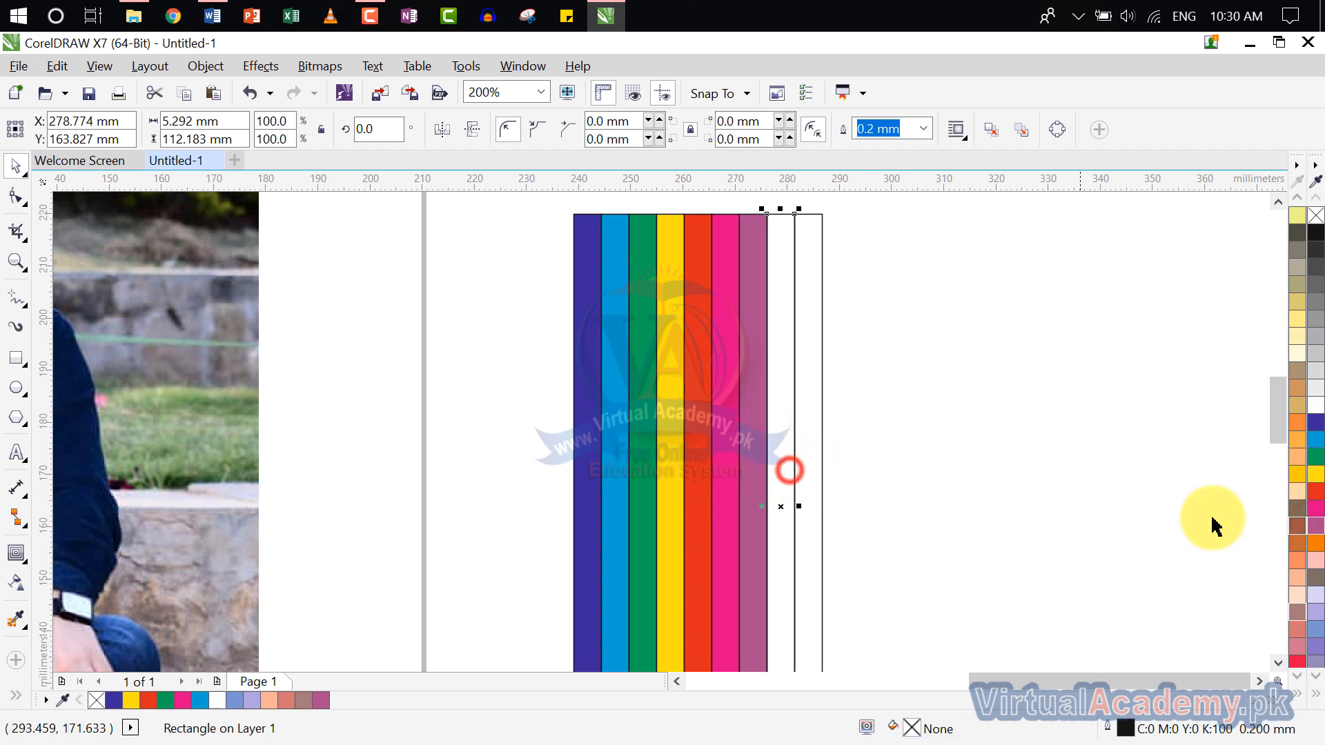
pyautogui.click(1315, 543)
pyautogui.click(809, 463)
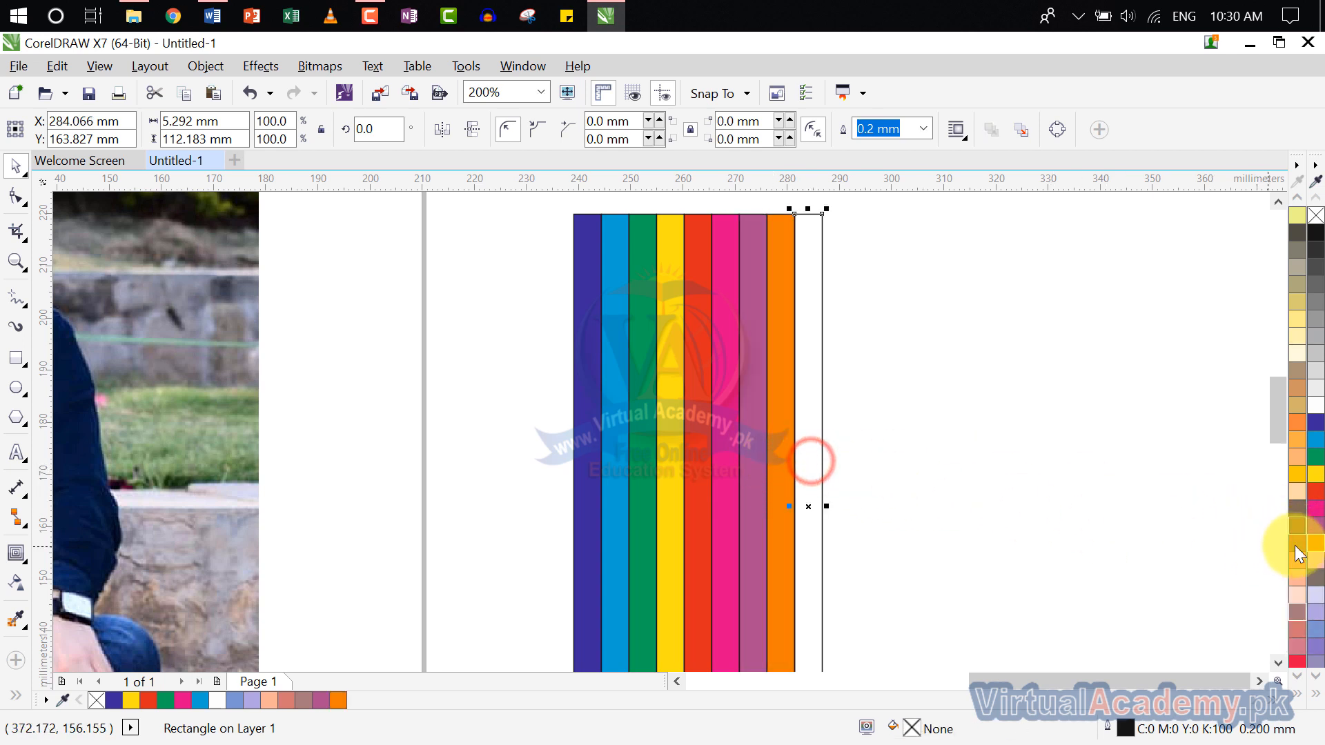
pyautogui.click(1317, 560)
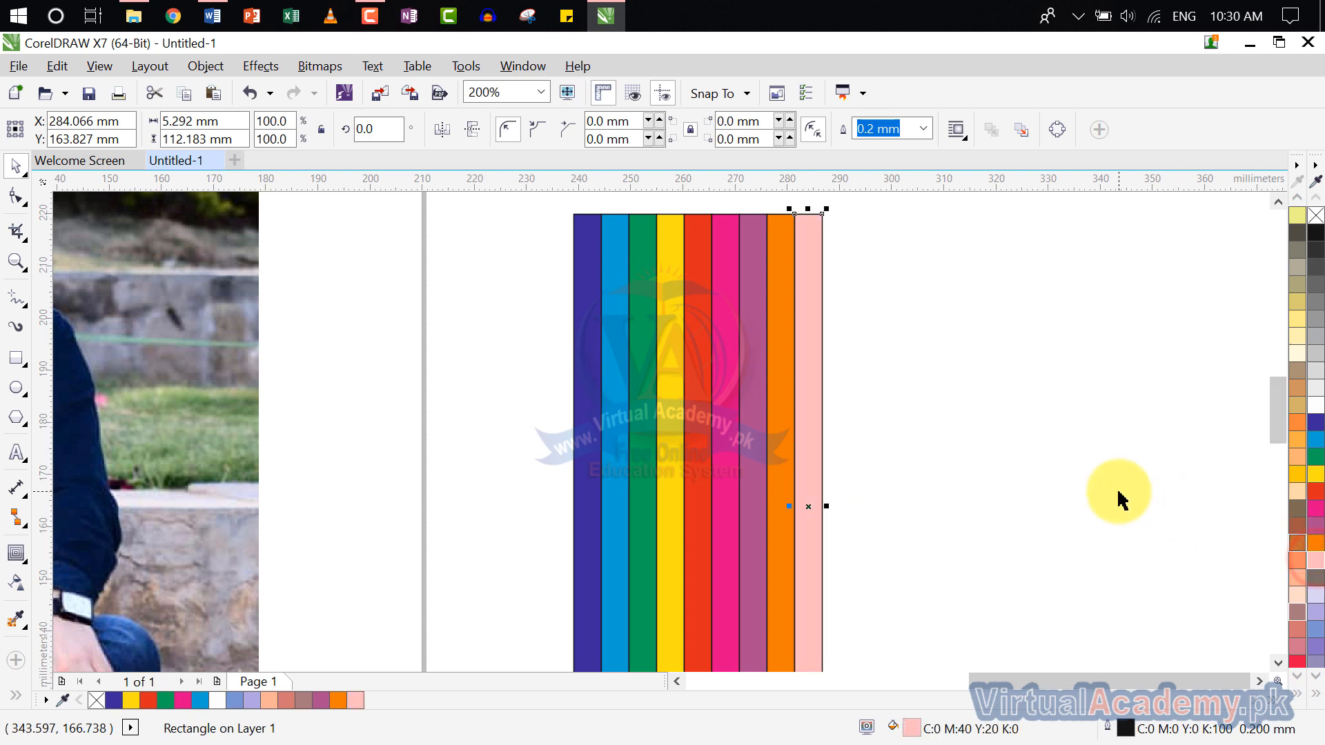
# Step: Duplicate all nine coloured strips and place the copy directly against the right edge of the original set
pyautogui.scroll(-2, 1044, 452)
pyautogui.moveTo(999, 274); pyautogui.dragTo(726, 616)
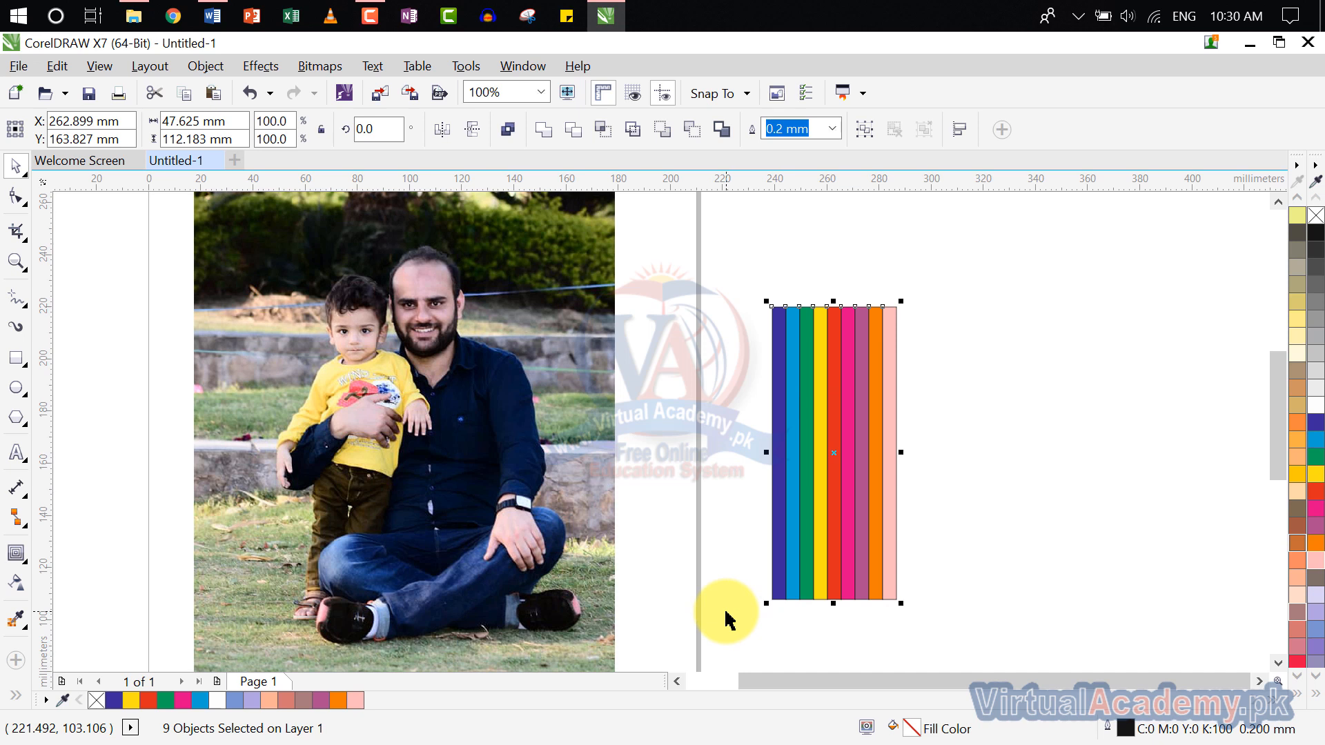
pyautogui.hotkey('ctrl', 'd')
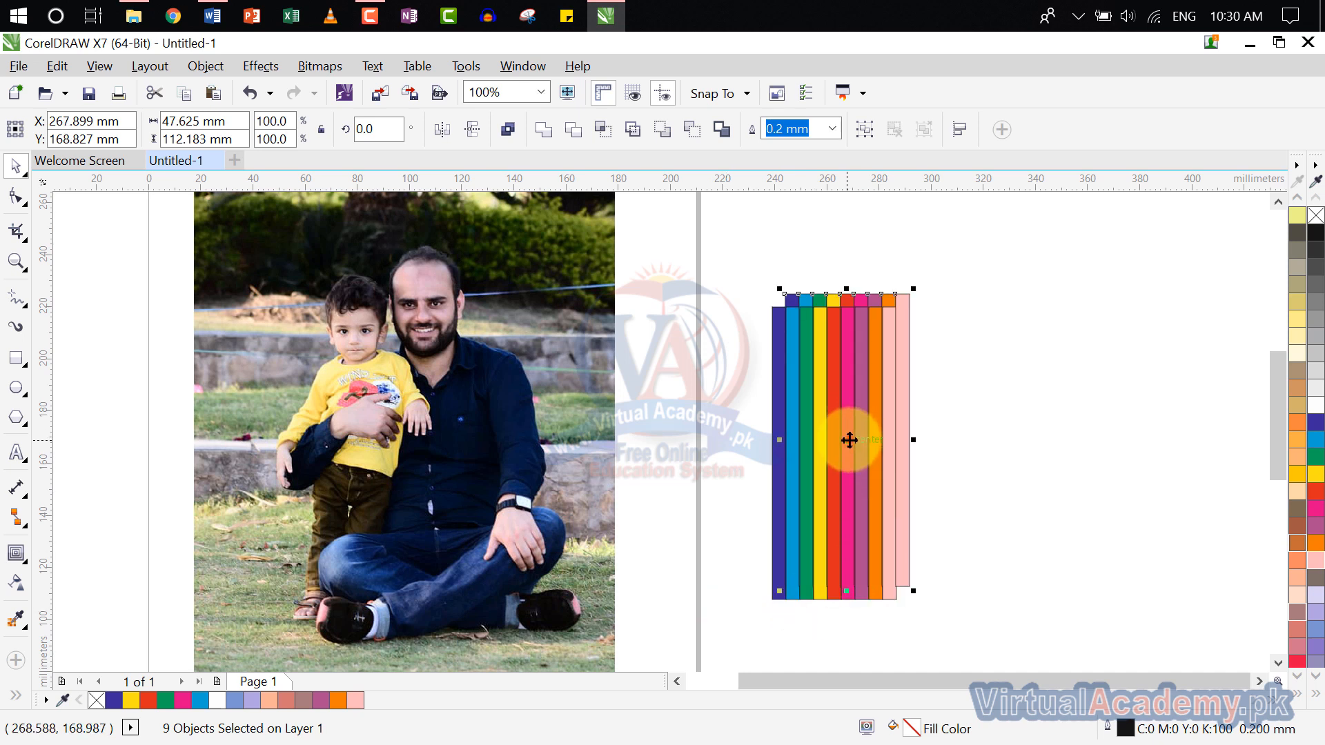
pyautogui.moveTo(850, 441); pyautogui.dragTo(961, 453)
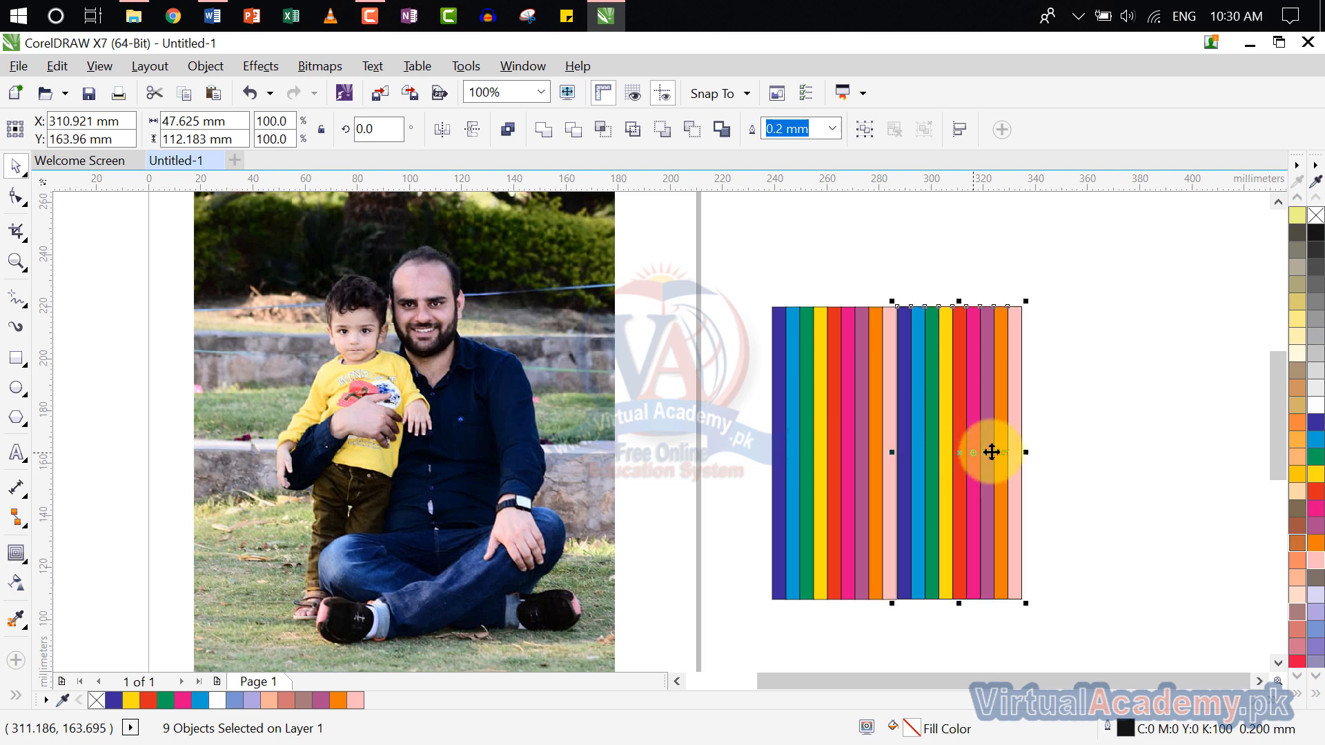
pyautogui.click(1048, 444)
# Step: Group all 18 coloured strips into one object
pyautogui.moveTo(1111, 276); pyautogui.dragTo(734, 646)
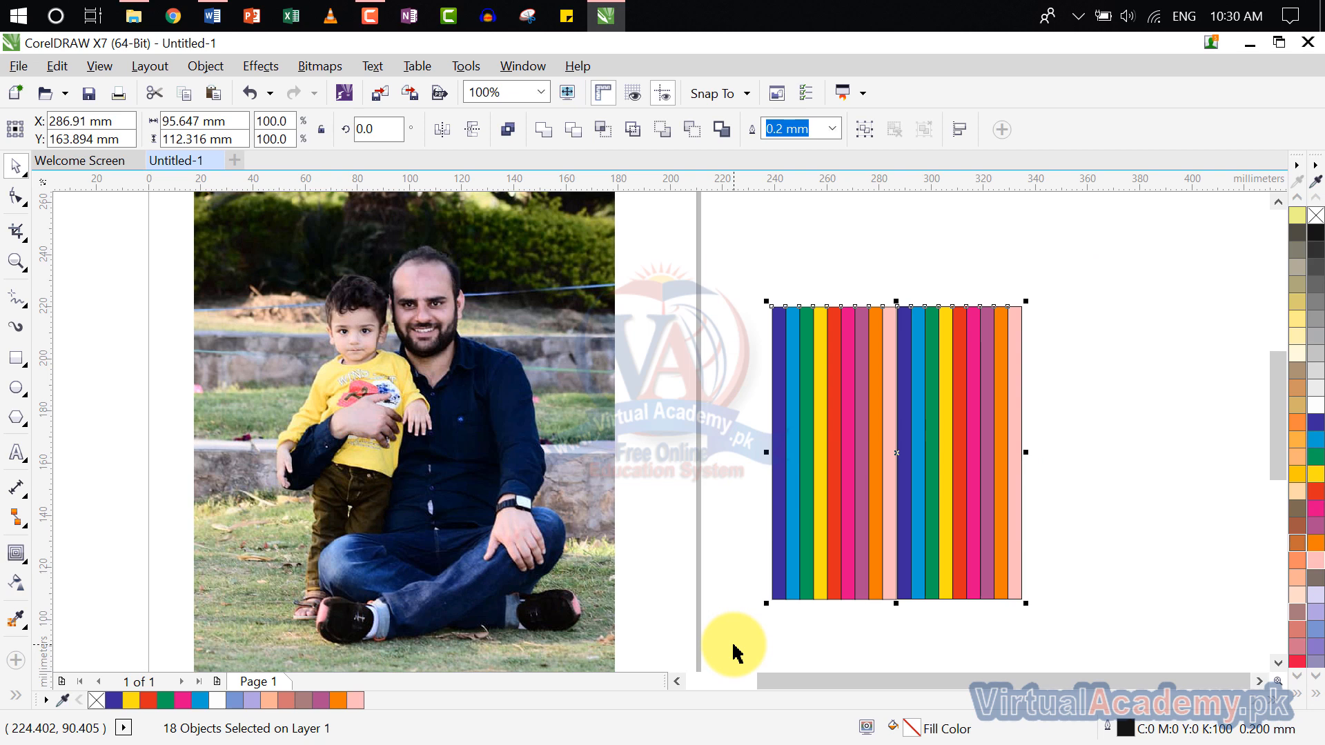
pyautogui.hotkey('ctrl', 'g')
pyautogui.click(1035, 560)
# Step: Convert the strip group to a 300 dpi CMYK Color (32-bit) bitmap with anti-aliasing and transparent background
pyautogui.click(908, 509)
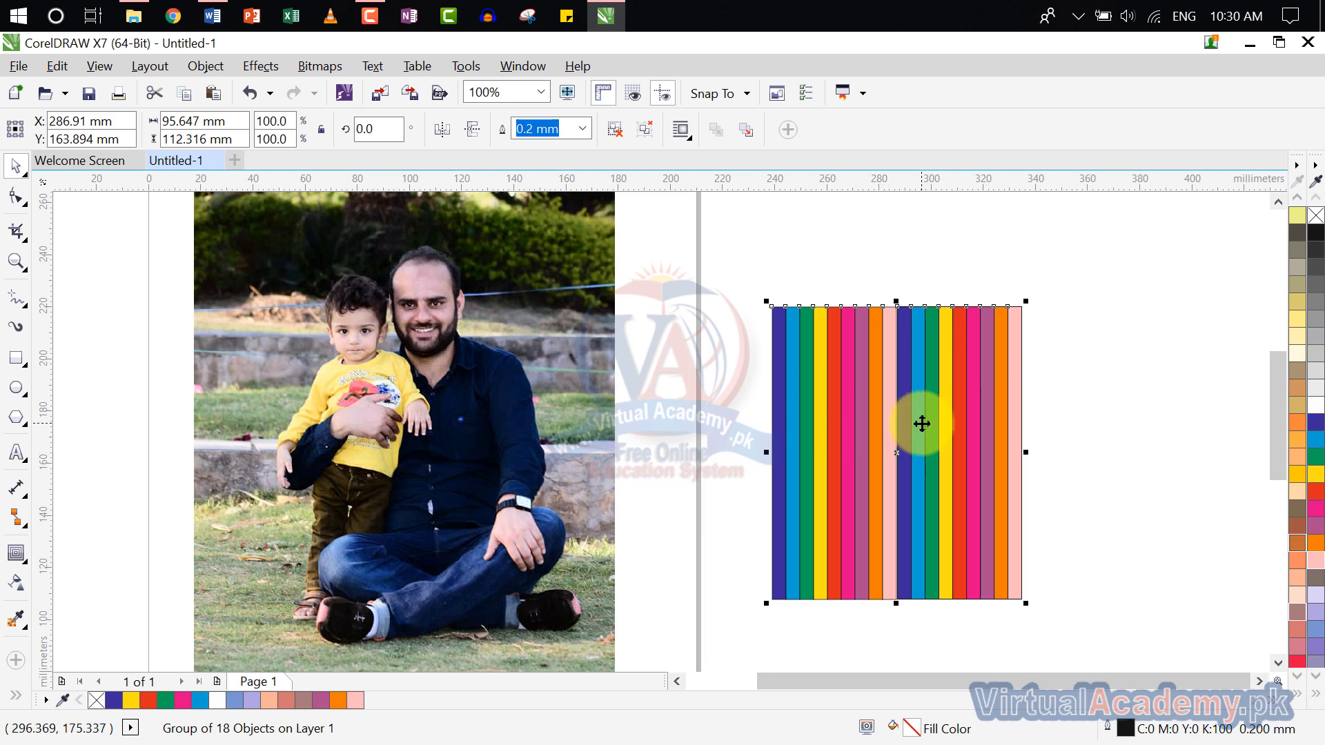
pyautogui.click(306, 67)
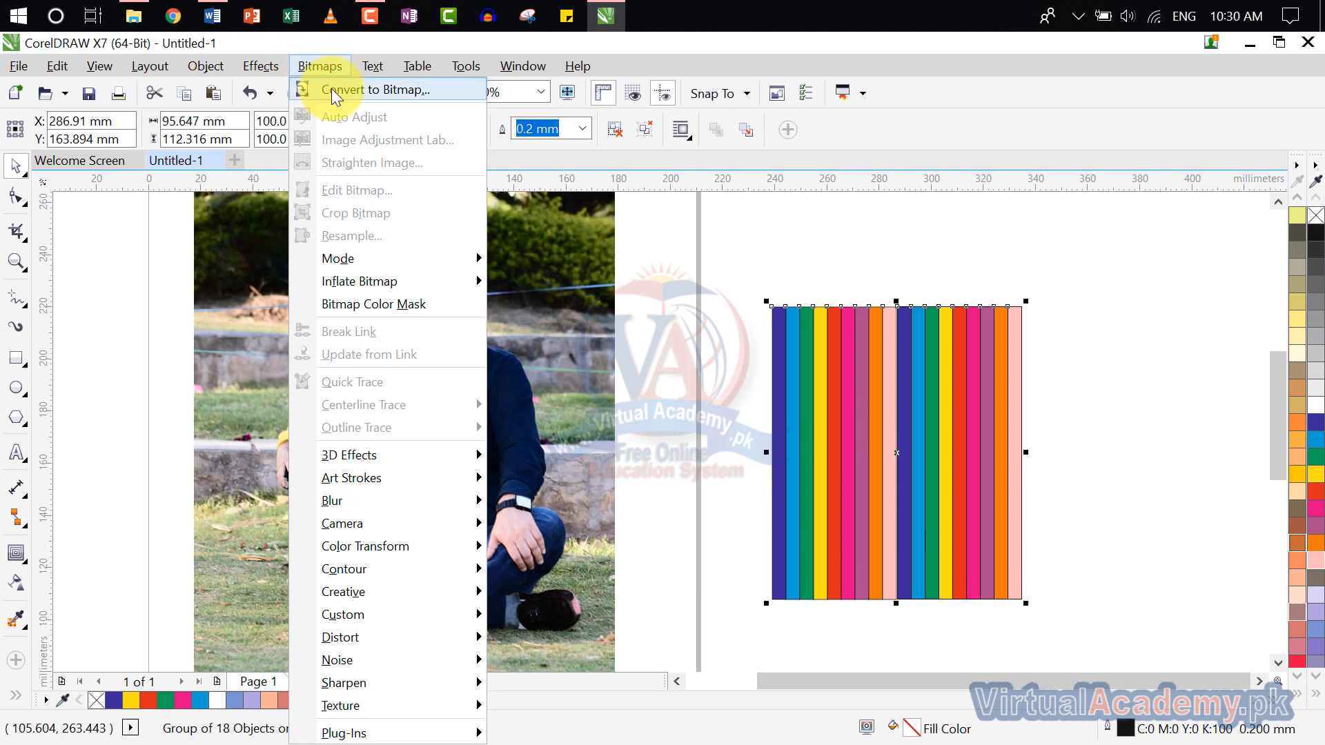
pyautogui.click(331, 88)
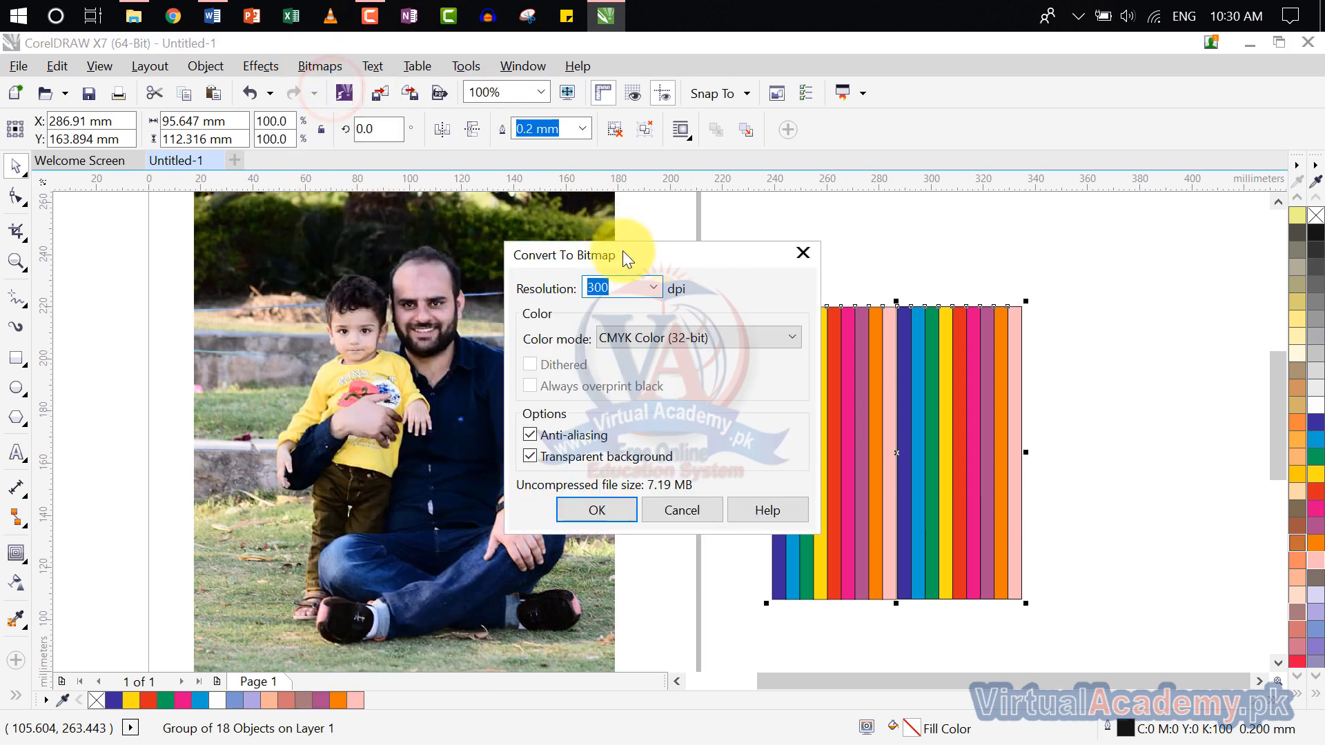
pyautogui.click(652, 287)
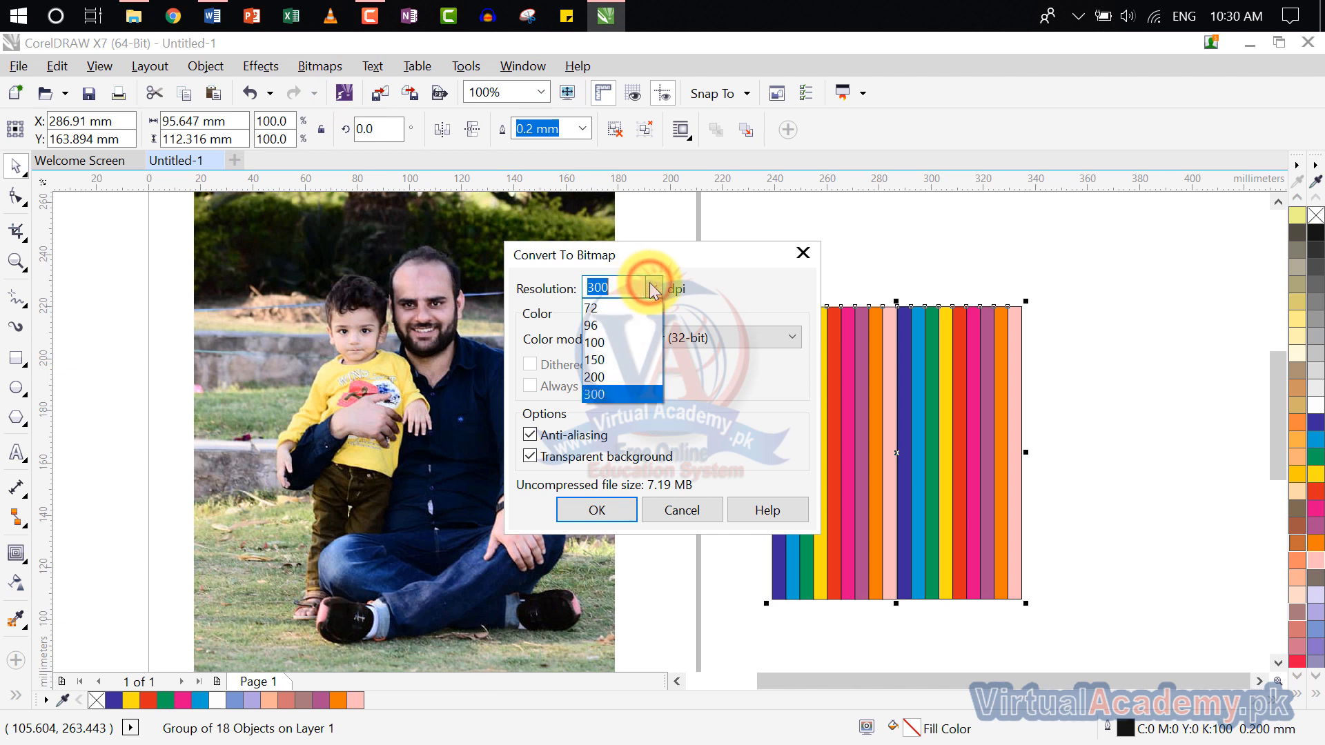
pyautogui.click(653, 287)
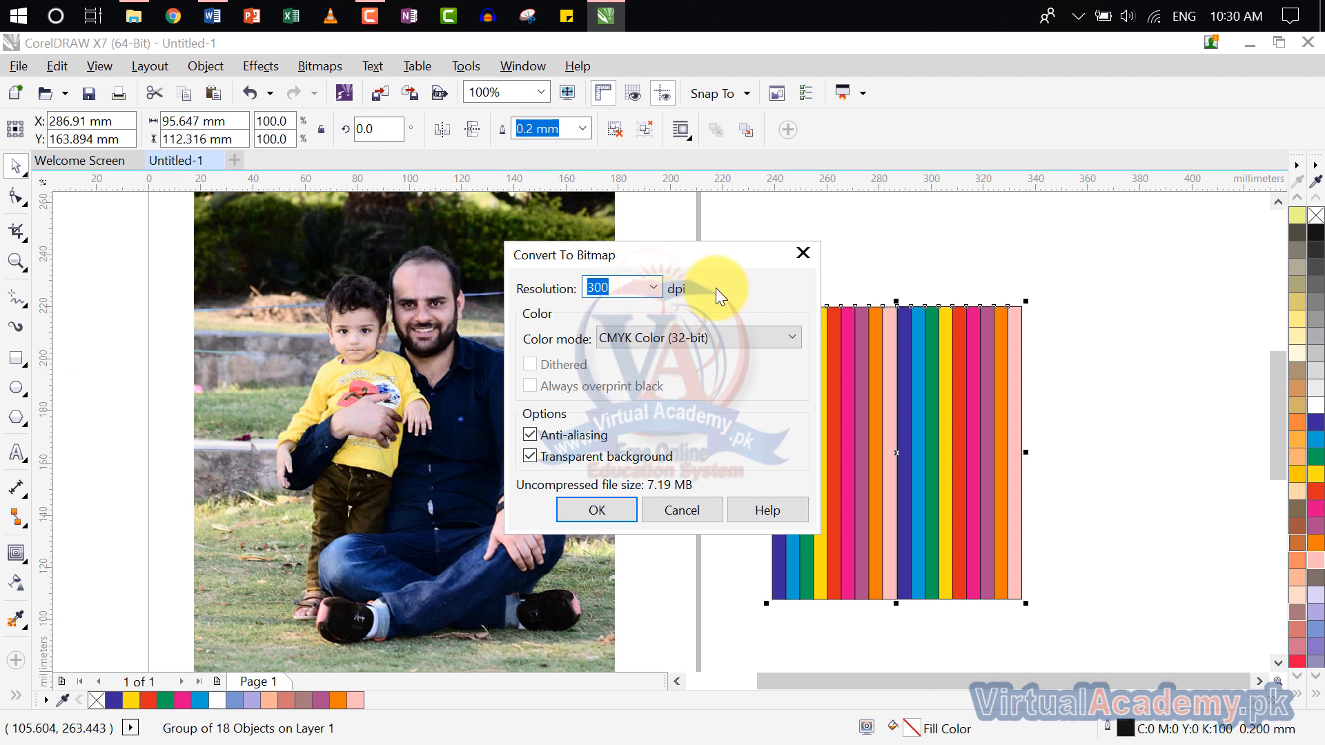
pyautogui.click(662, 340)
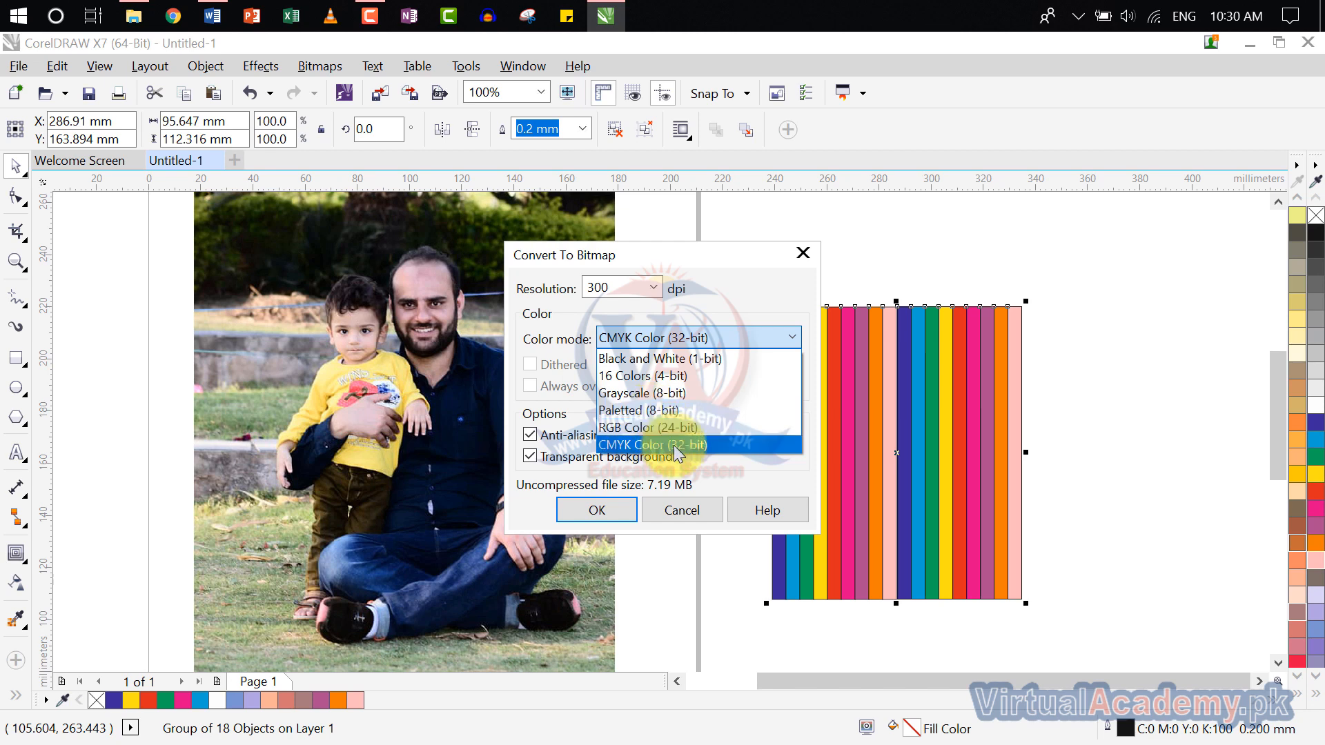
pyautogui.click(679, 446)
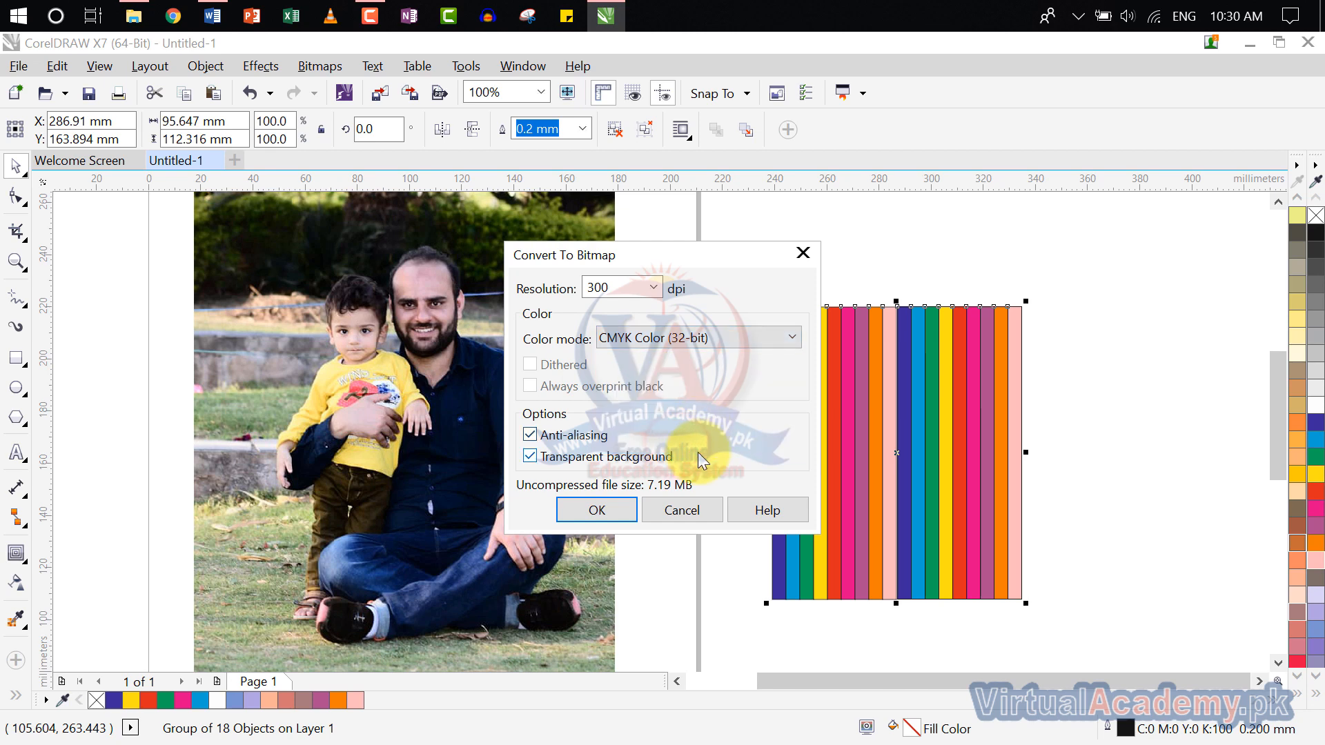
pyautogui.click(591, 519)
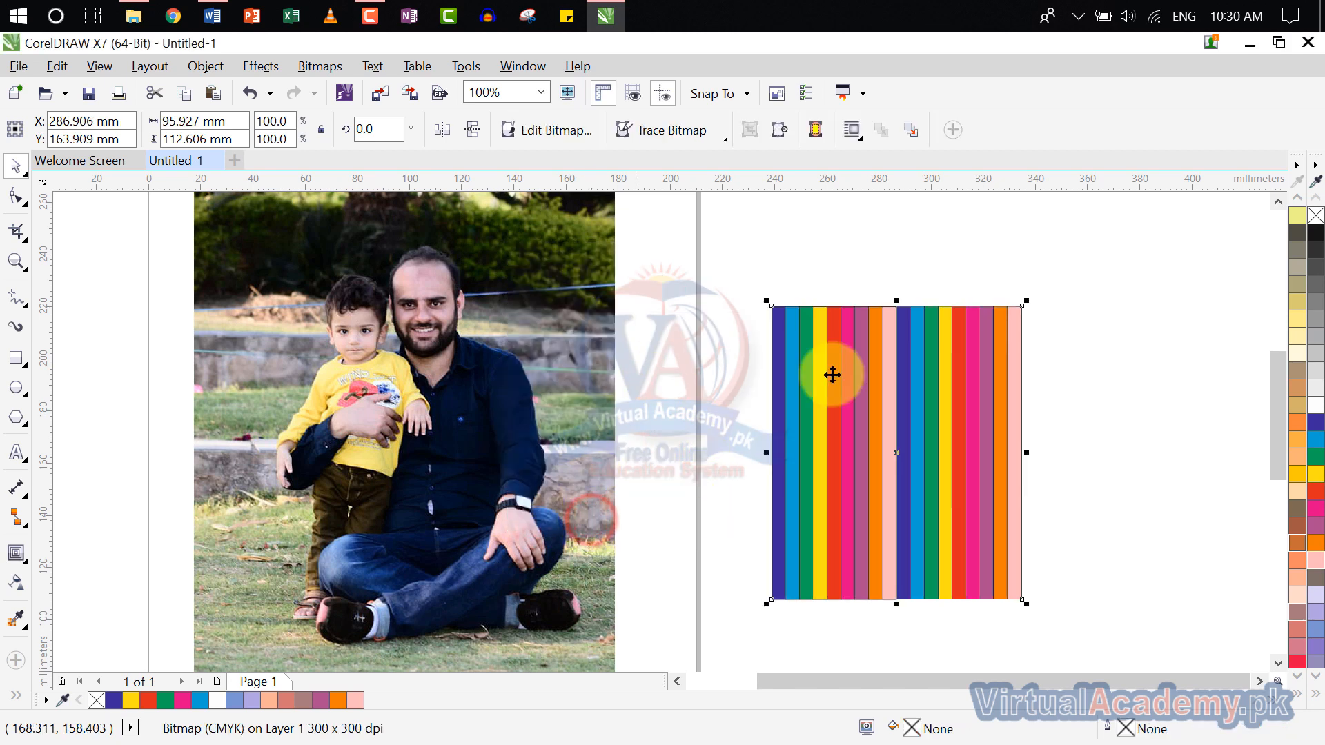
pyautogui.click(1123, 409)
# Step: Try Auto Adjust on the converted strip bitmap
pyautogui.scroll(5, 939, 348)
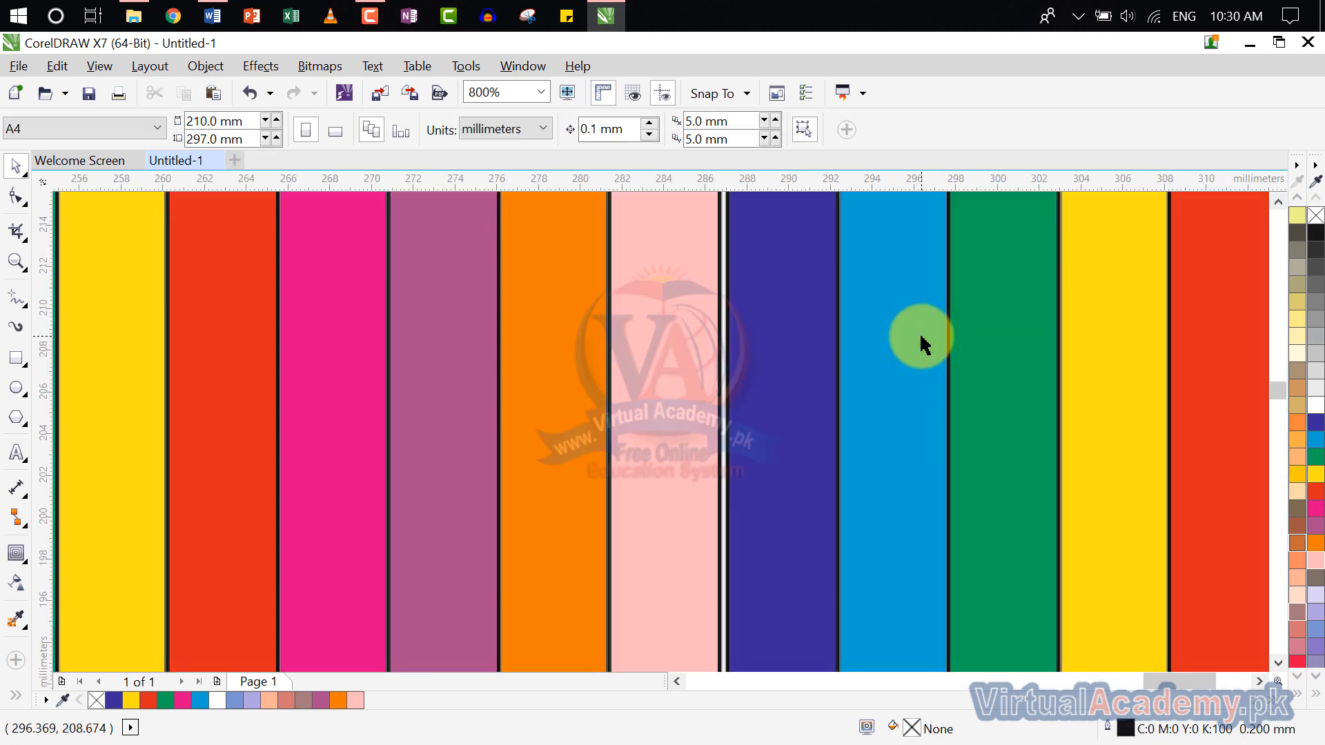
pyautogui.scroll(-4, 924, 343)
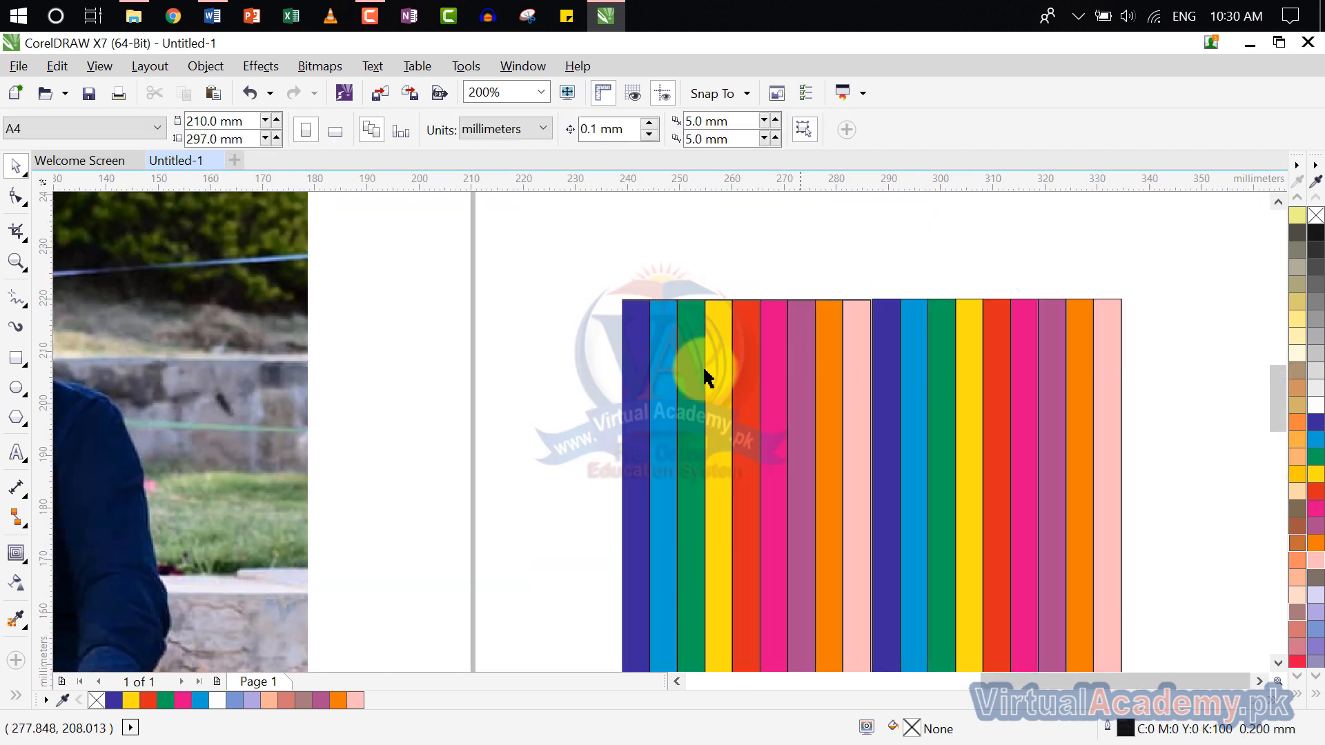
pyautogui.scroll(-2, 927, 343)
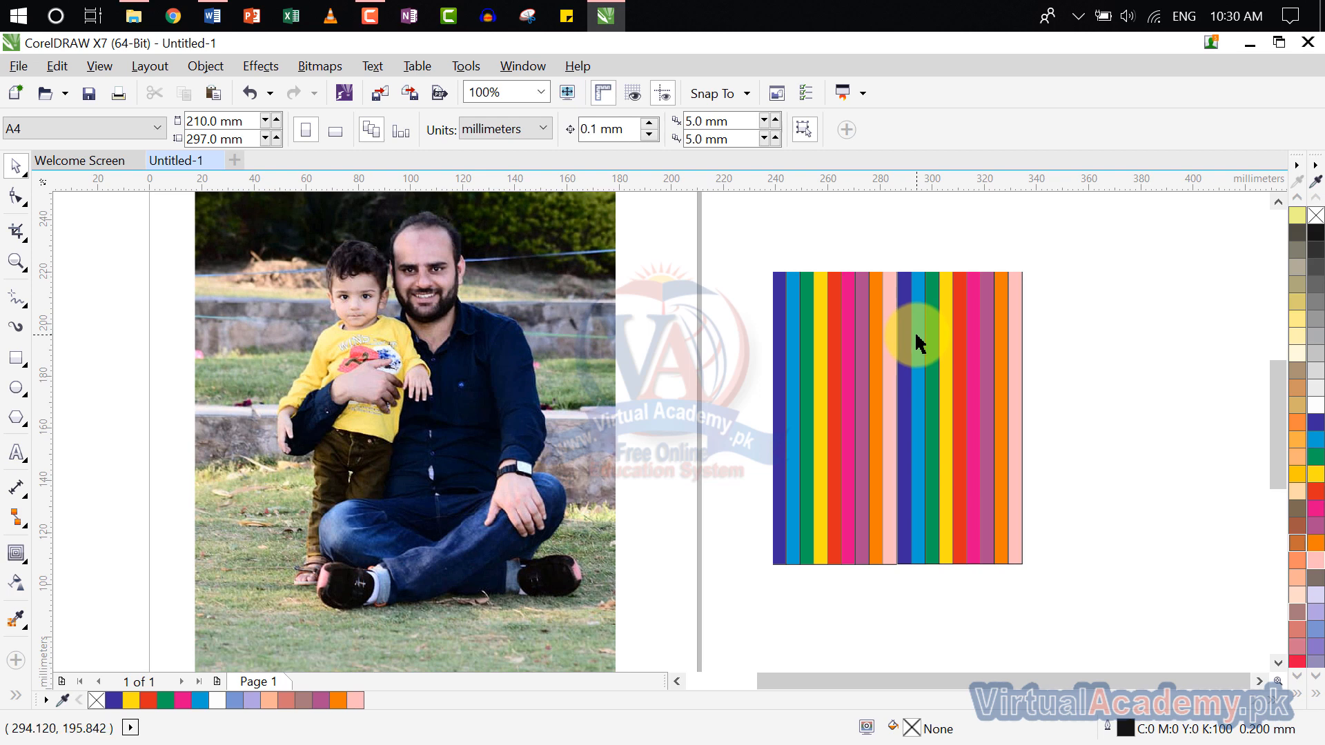
pyautogui.click(337, 66)
pyautogui.click(1042, 441)
pyautogui.click(963, 420)
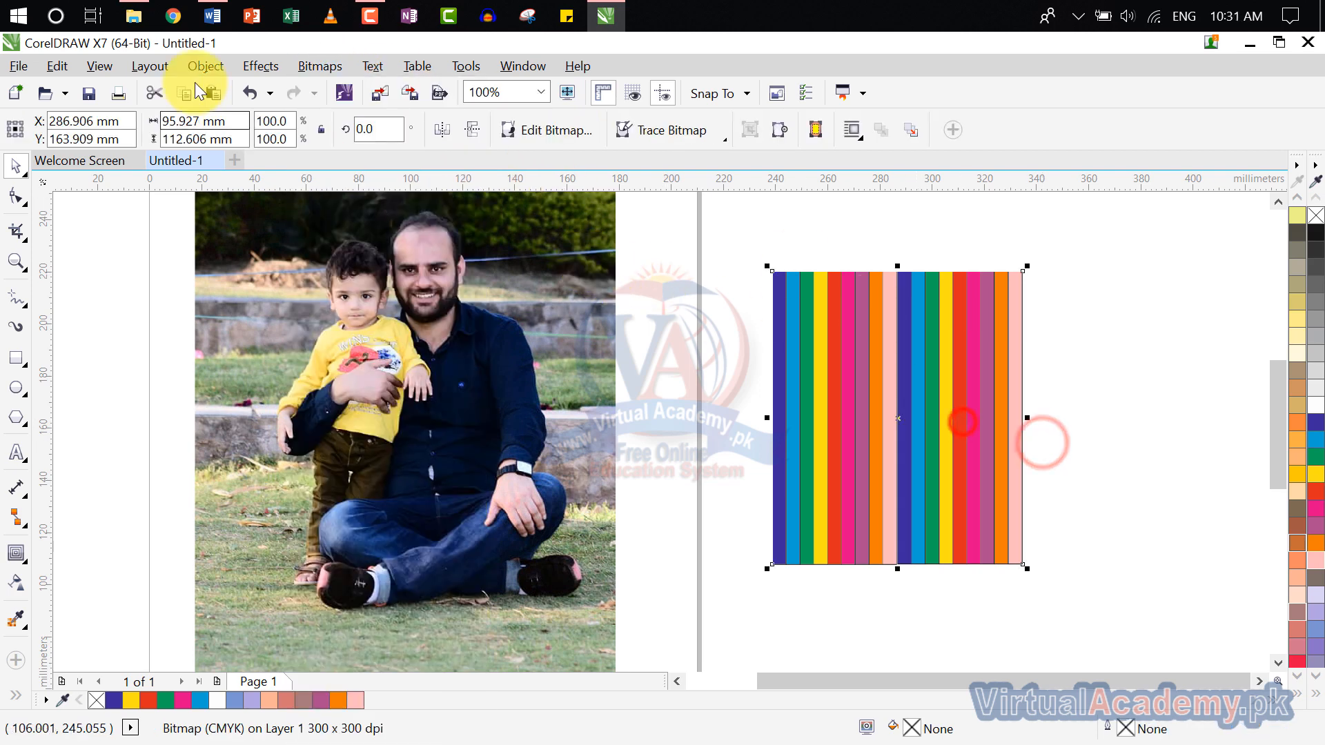
pyautogui.click(321, 67)
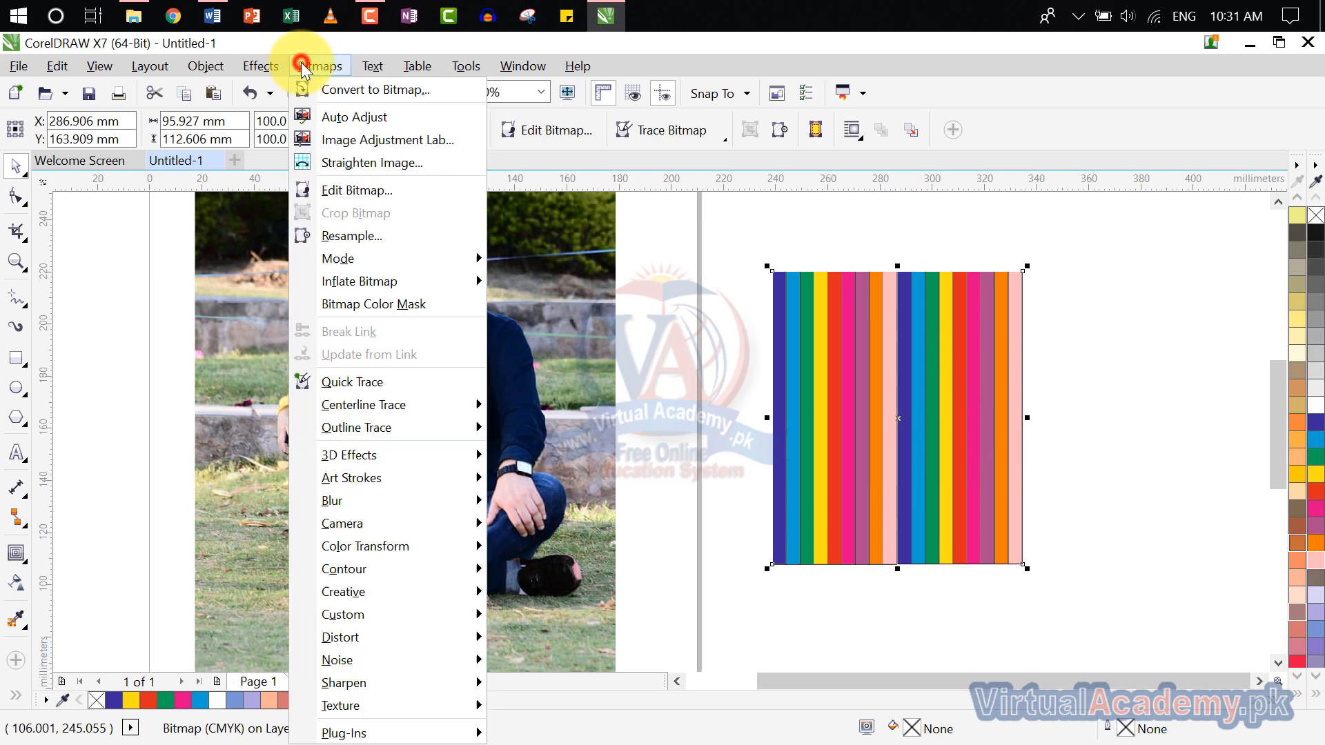
pyautogui.click(355, 119)
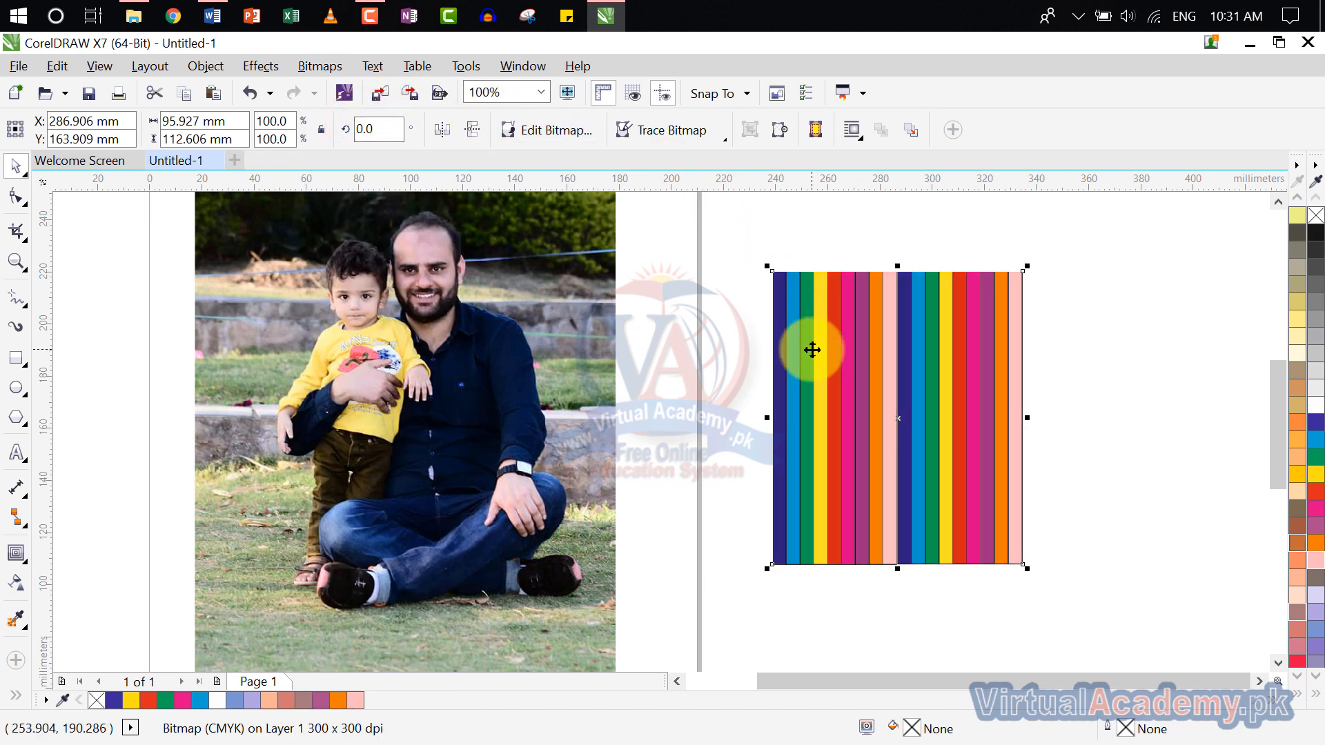
# Step: Apply Auto Adjust to the bitmap of coloured strips while its upper part is enlarged for comparison
pyautogui.scroll(2, 739, 257)
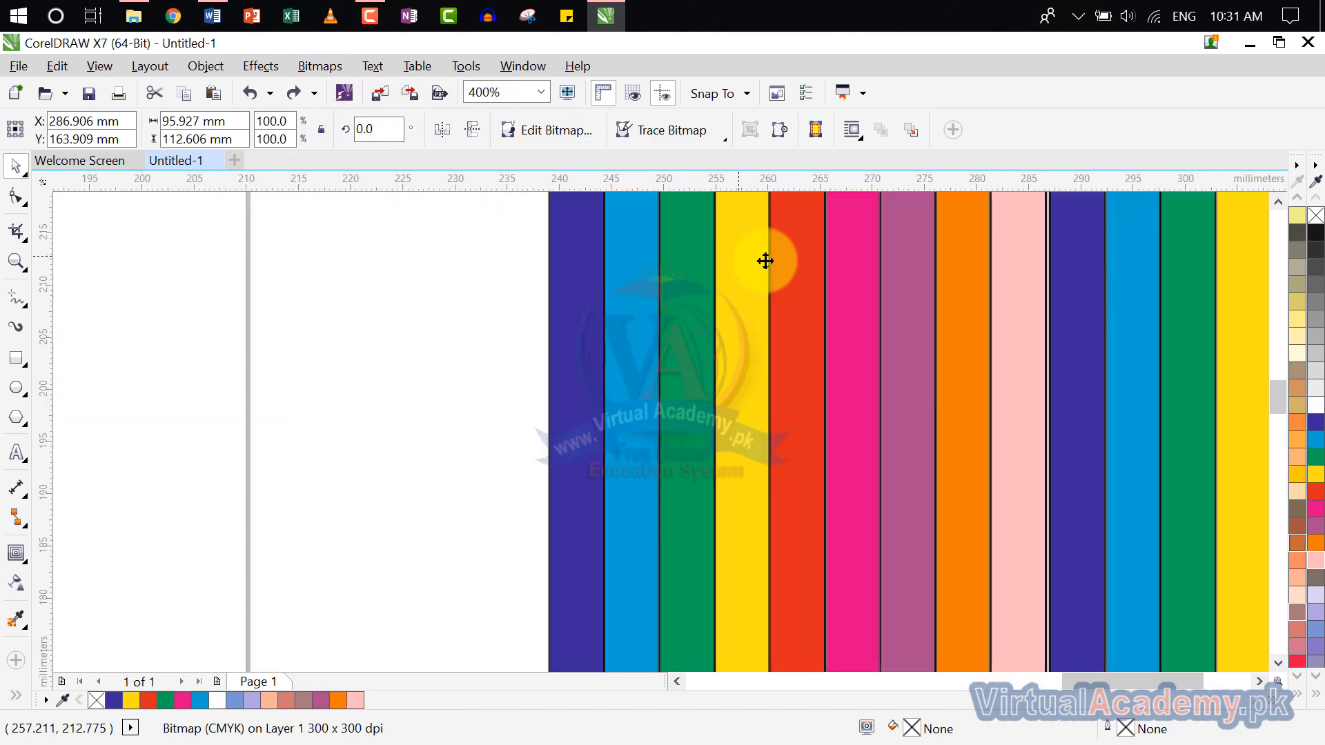
pyautogui.scroll(1, 765, 261)
pyautogui.moveTo(778, 266); pyautogui.dragTo(586, 400)
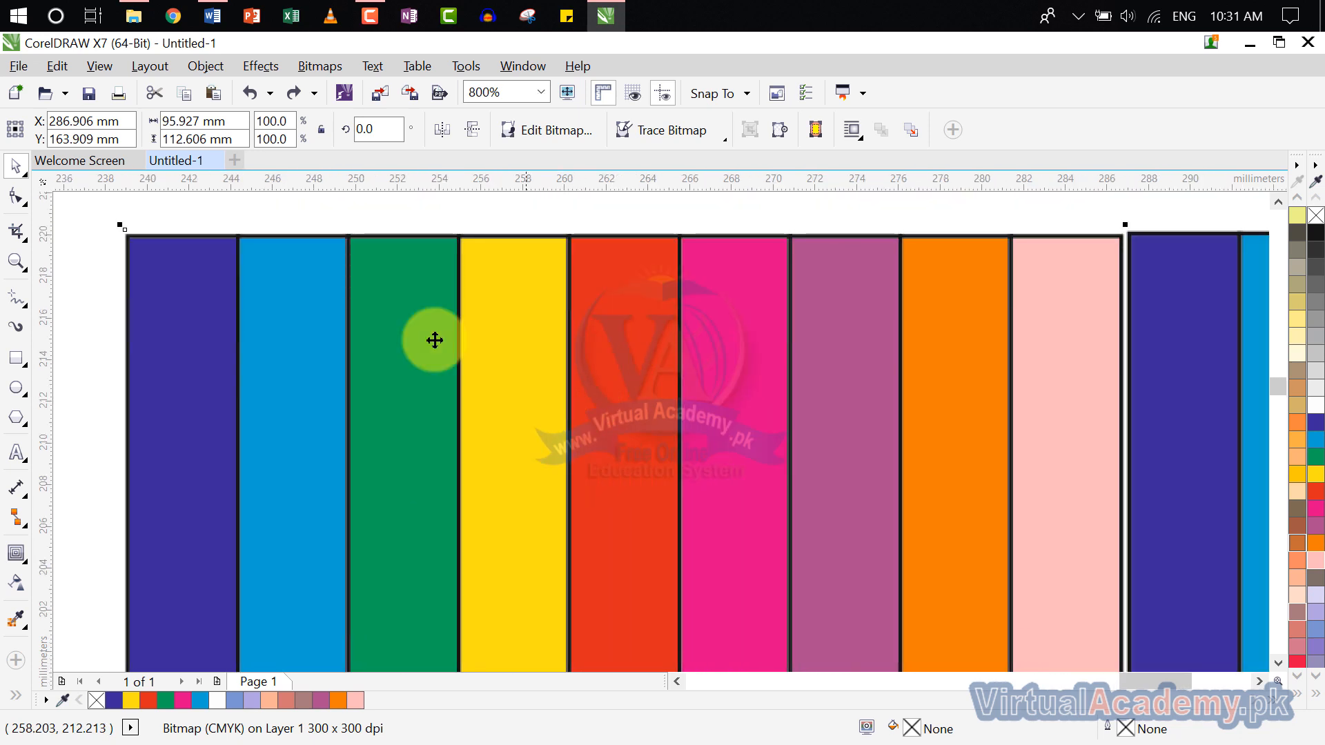
pyautogui.click(247, 67)
pyautogui.moveTo(334, 71)
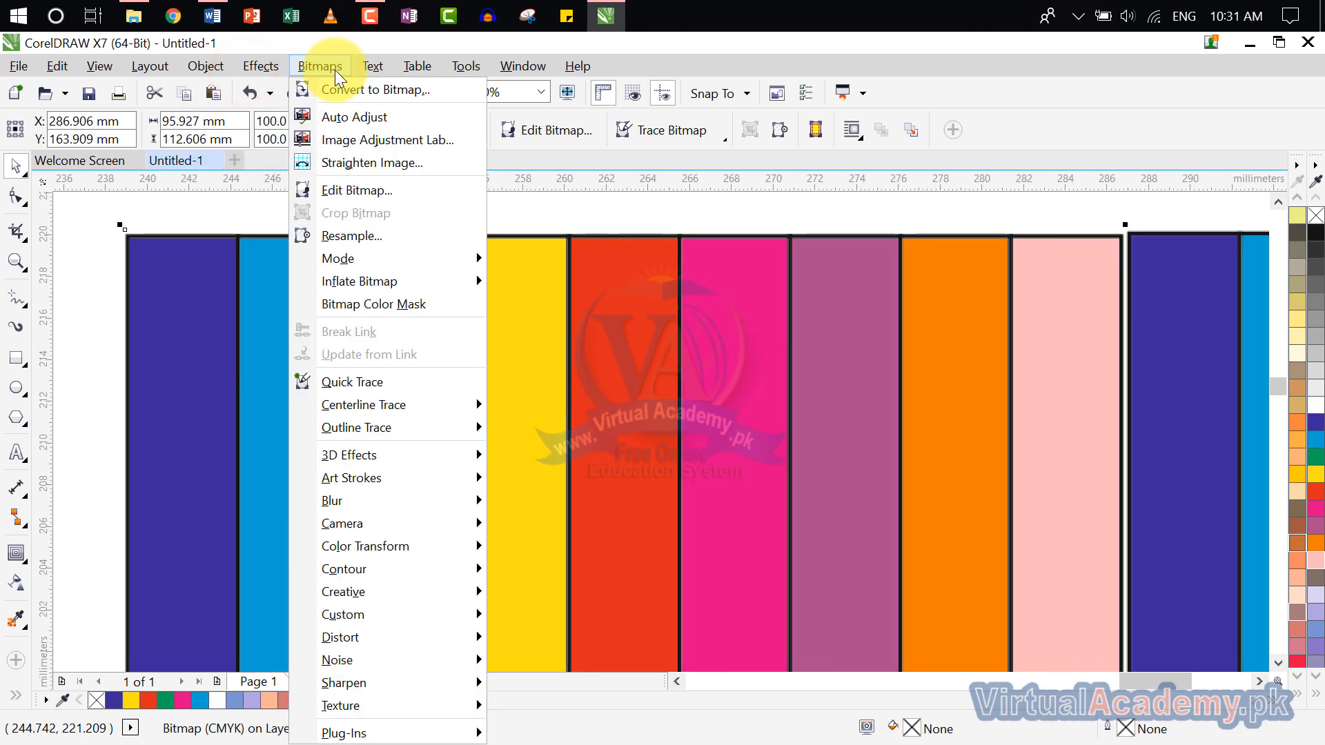
pyautogui.click(339, 119)
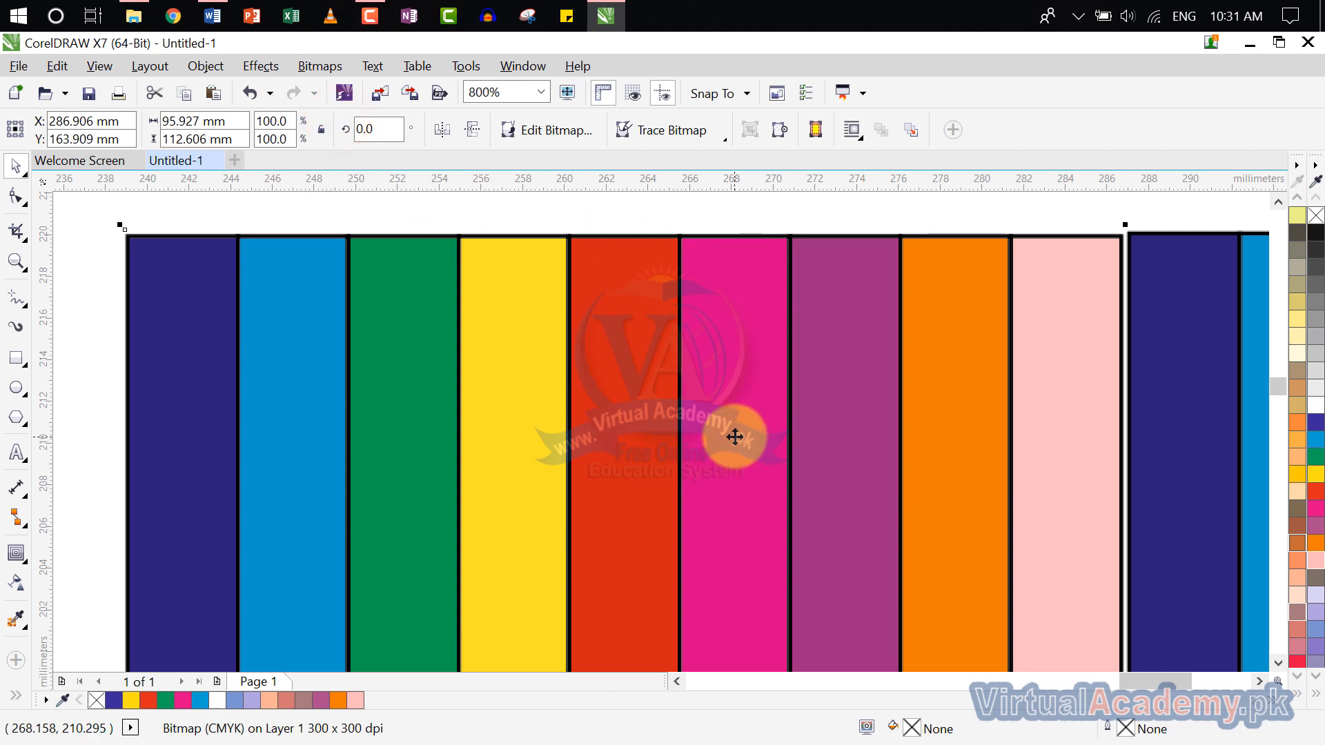
# Step: Try temperature 7,881, tint -2, brightness 23 and shadows -24 on the strip bitmap in the Image Adjustment Lab, then discard the changes
pyautogui.scroll(-2, 734, 435)
pyautogui.moveTo(734, 434); pyautogui.dragTo(733, 384)
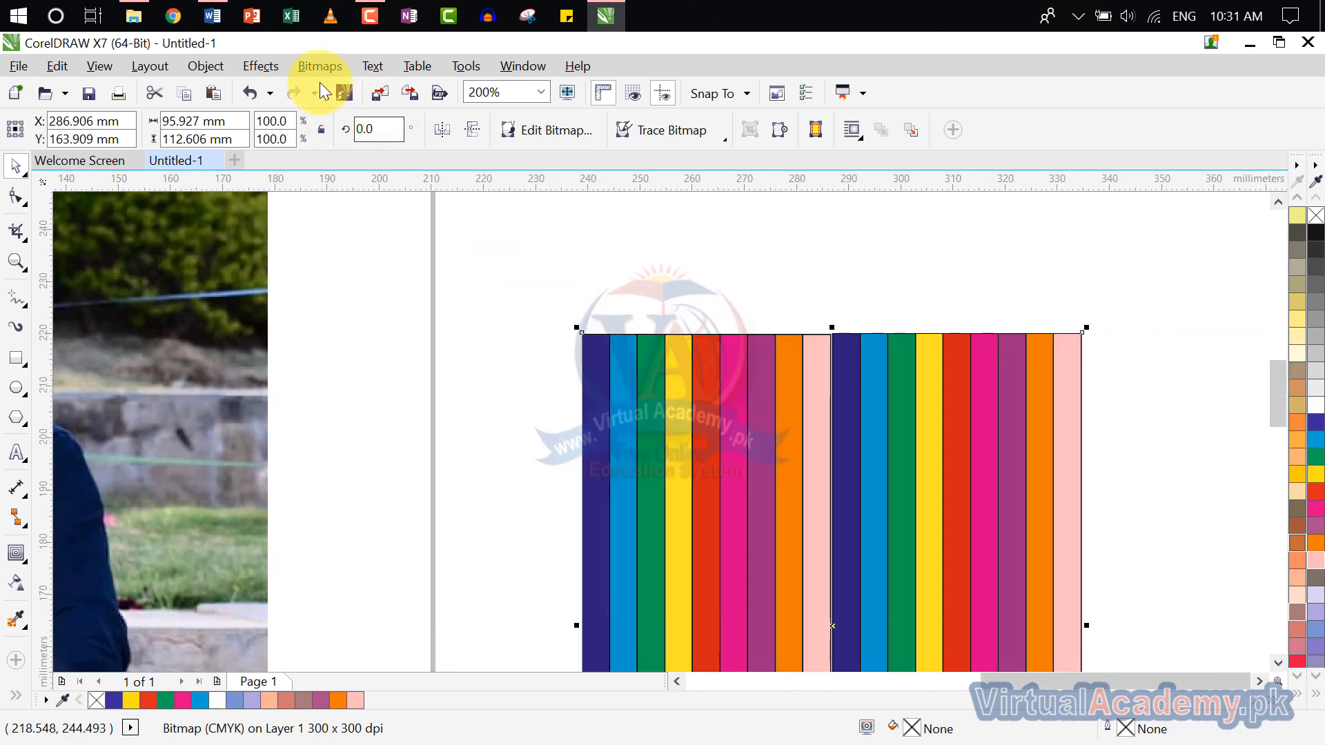
pyautogui.click(274, 69)
pyautogui.moveTo(301, 65)
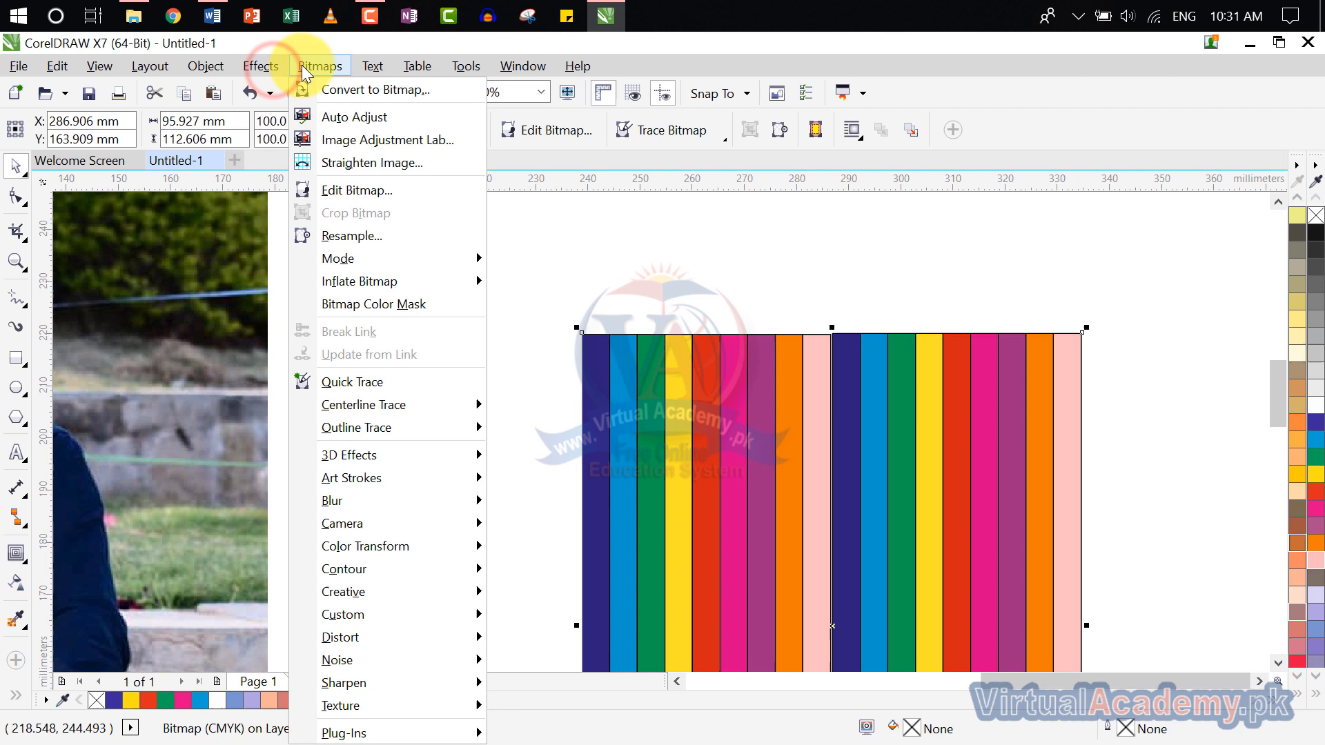
pyautogui.click(337, 139)
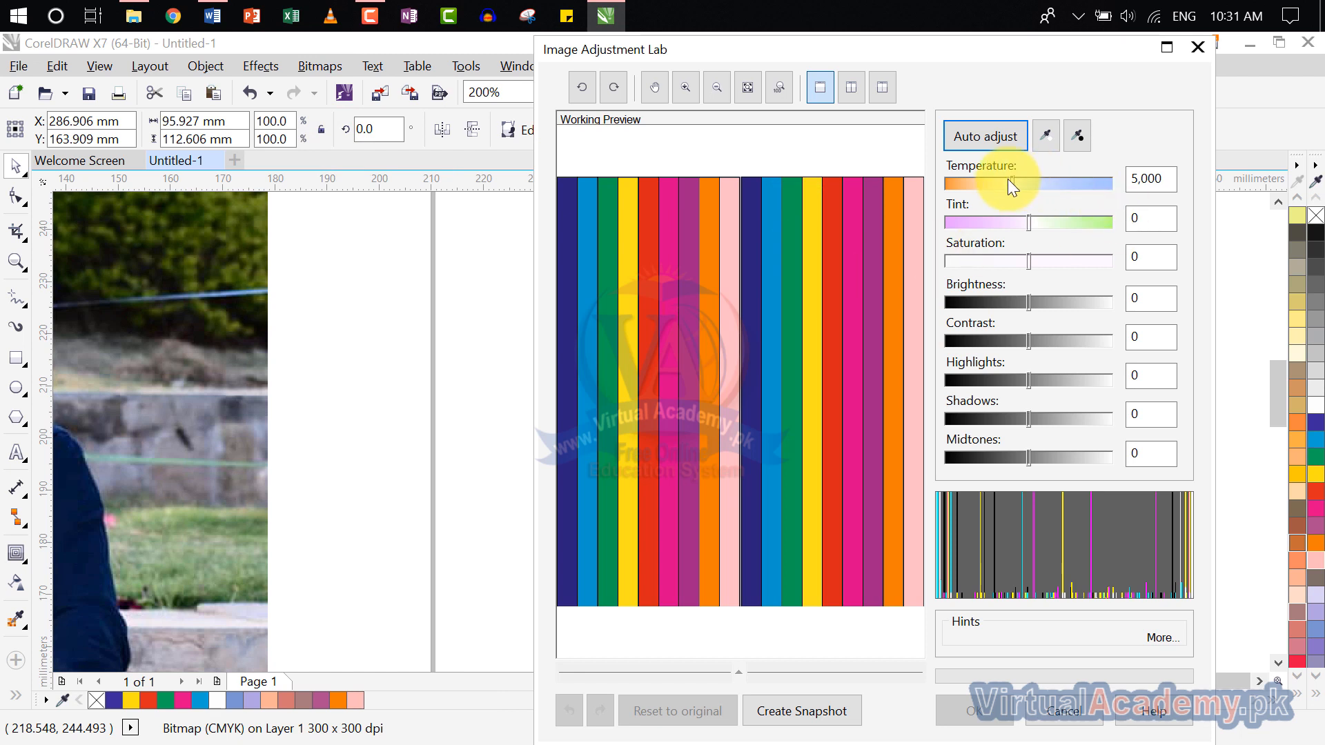
pyautogui.moveTo(1012, 183); pyautogui.dragTo(1019, 183)
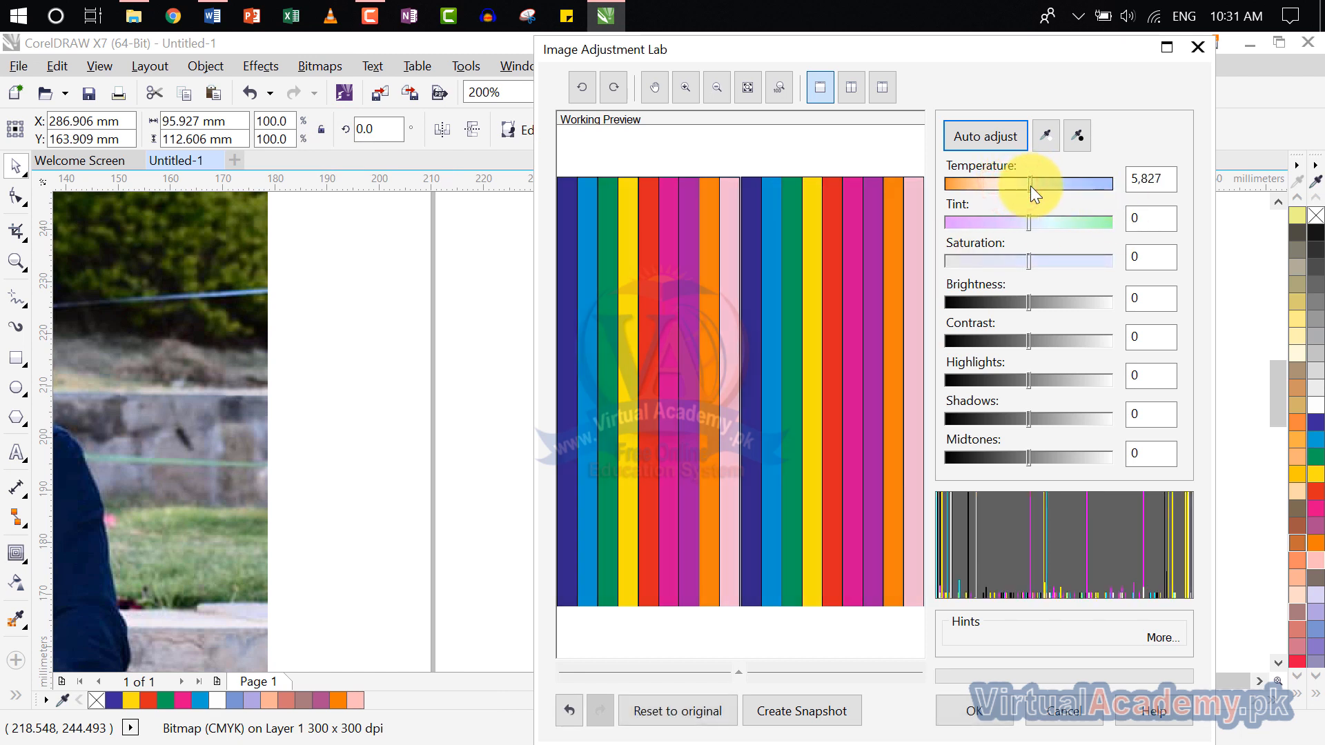
pyautogui.moveTo(1031, 187); pyautogui.dragTo(1025, 222)
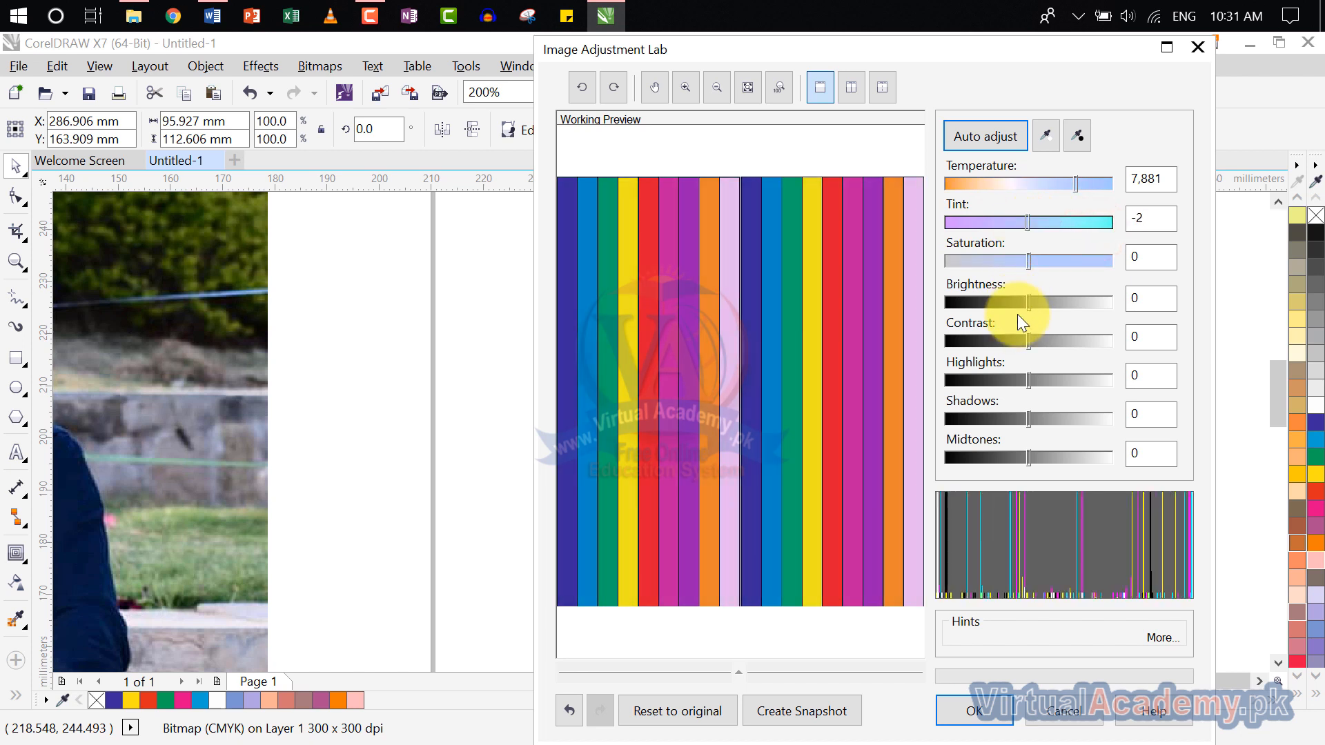
pyautogui.moveTo(1021, 307); pyautogui.dragTo(1050, 303)
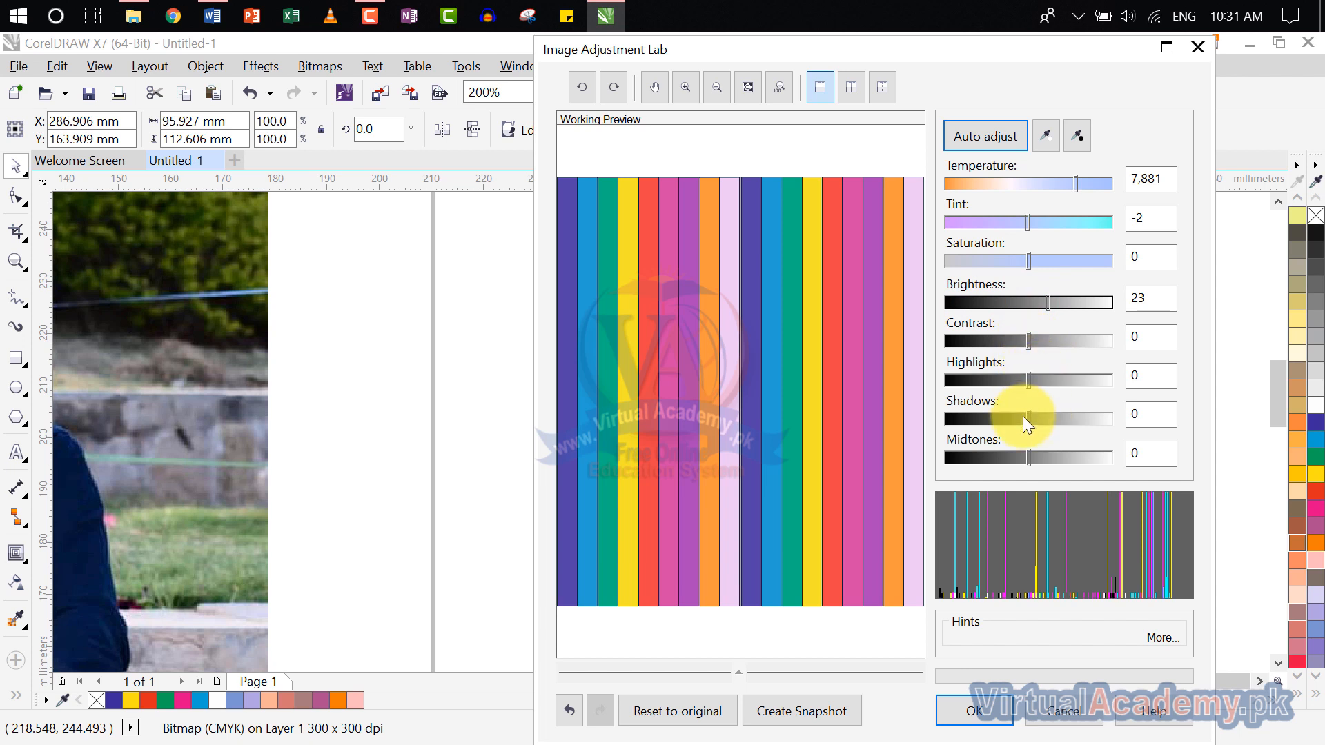
pyautogui.moveTo(1029, 418)
pyautogui.mouseDown()
pyautogui.moveTo(1046, 419)
pyautogui.moveTo(1009, 419)
pyautogui.mouseUp()
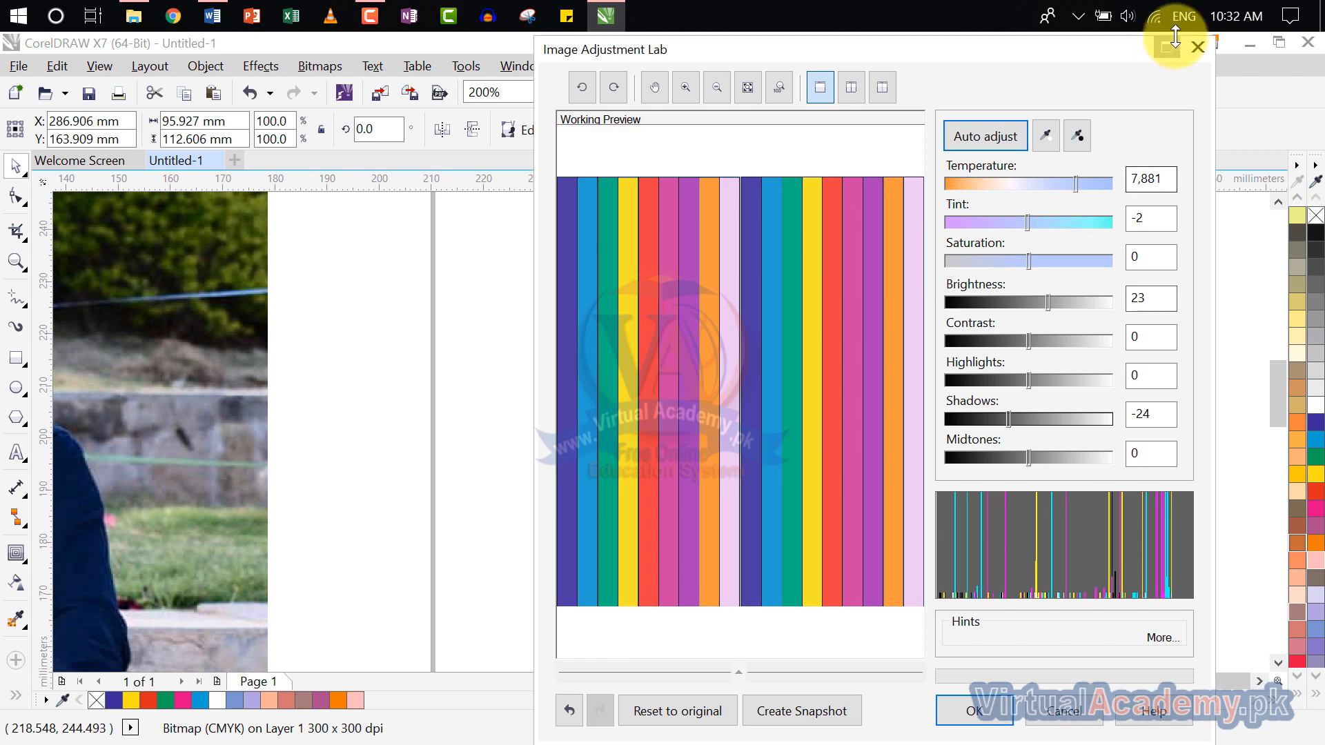
pyautogui.click(1196, 47)
# Step: Try temperature 7,228, tint -66 and saturation 51 on the photo in the Image Adjustment Lab, then cancel
pyautogui.scroll(-2, 691, 278)
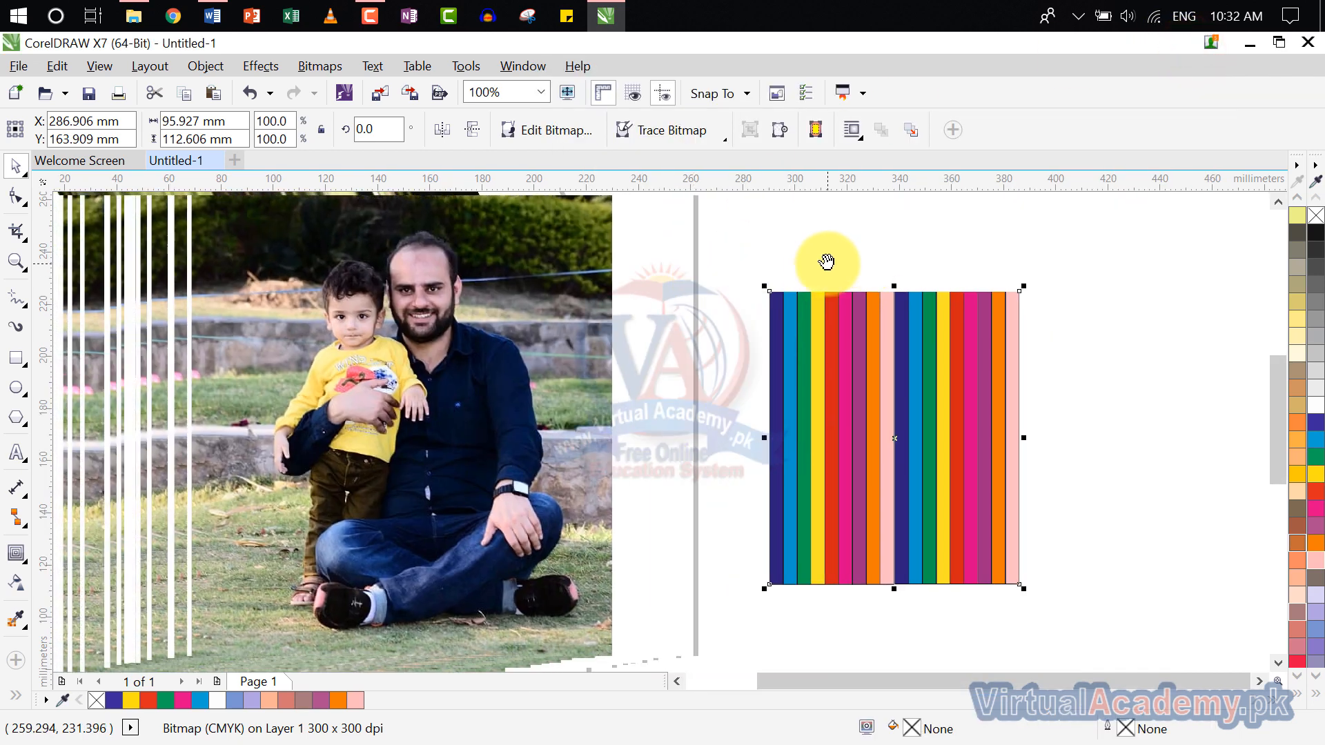
pyautogui.click(488, 302)
pyautogui.scroll(-1, 527, 357)
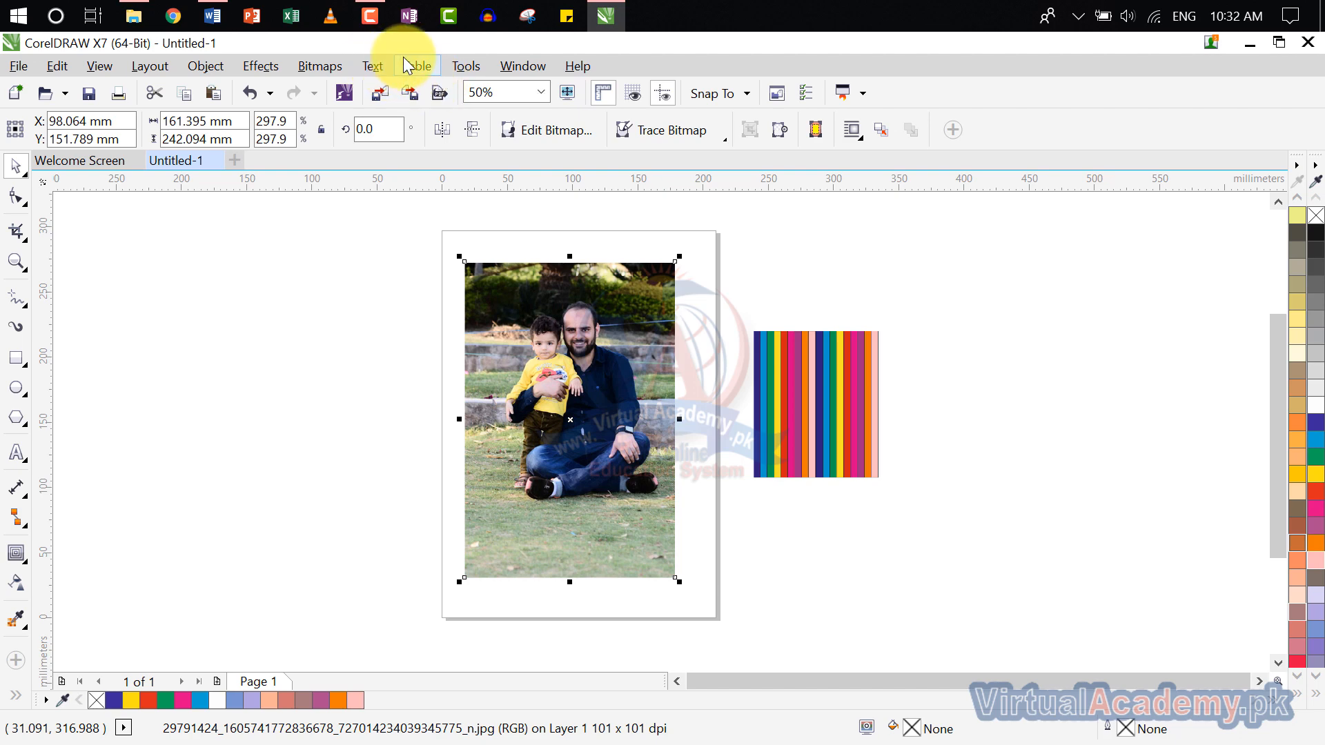
pyautogui.click(319, 64)
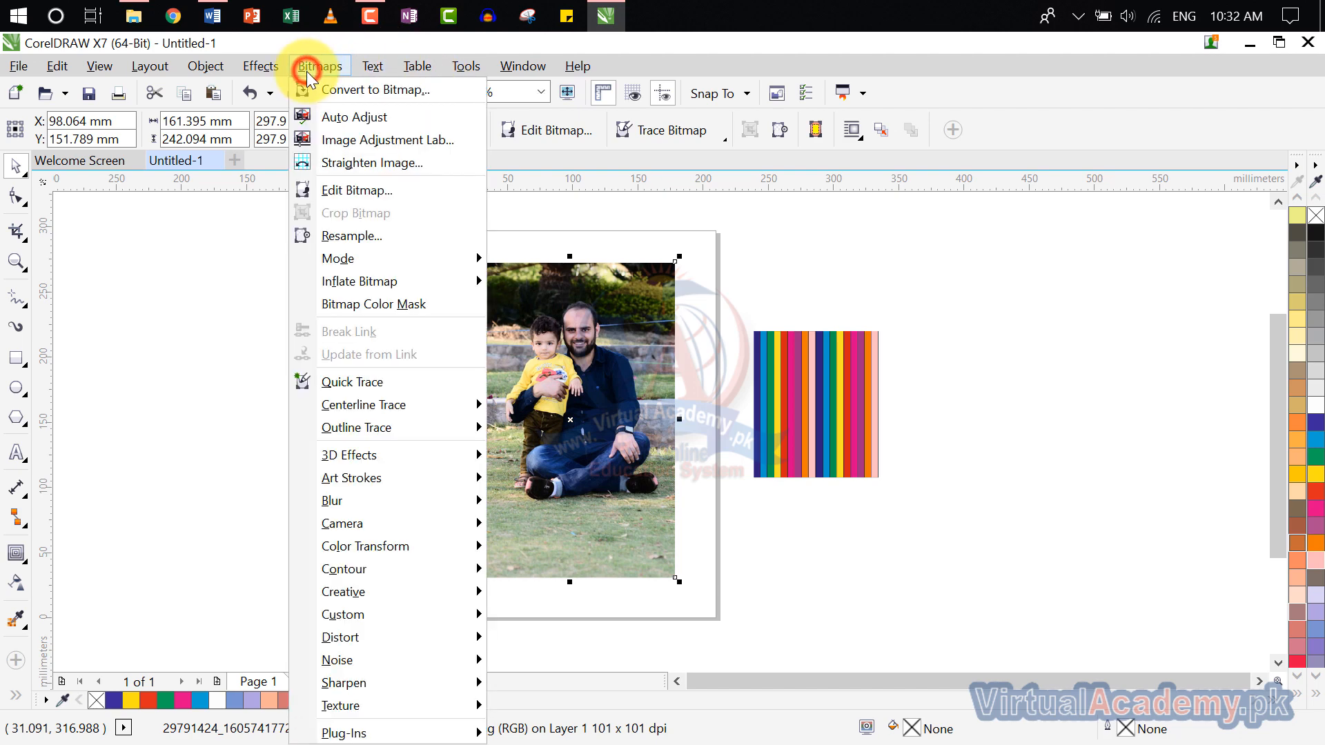
pyautogui.click(352, 141)
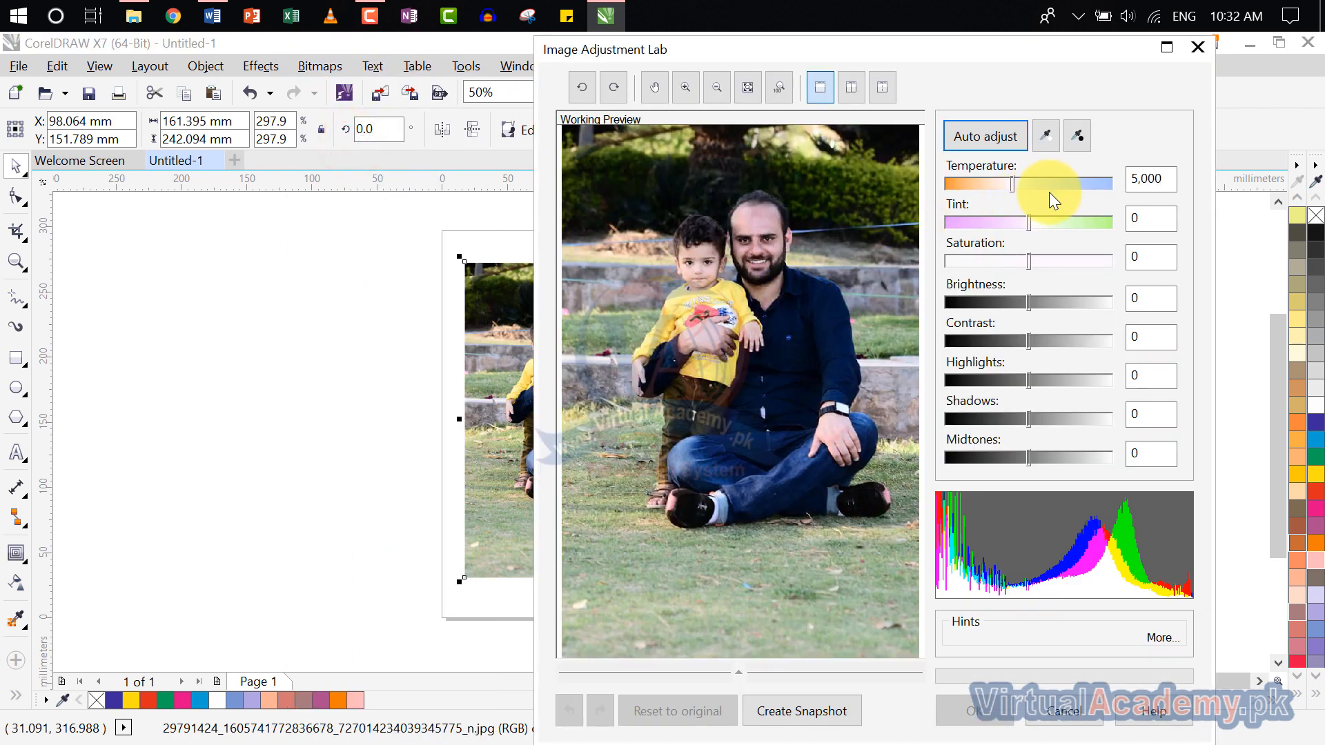
pyautogui.moveTo(1012, 183); pyautogui.dragTo(1071, 262)
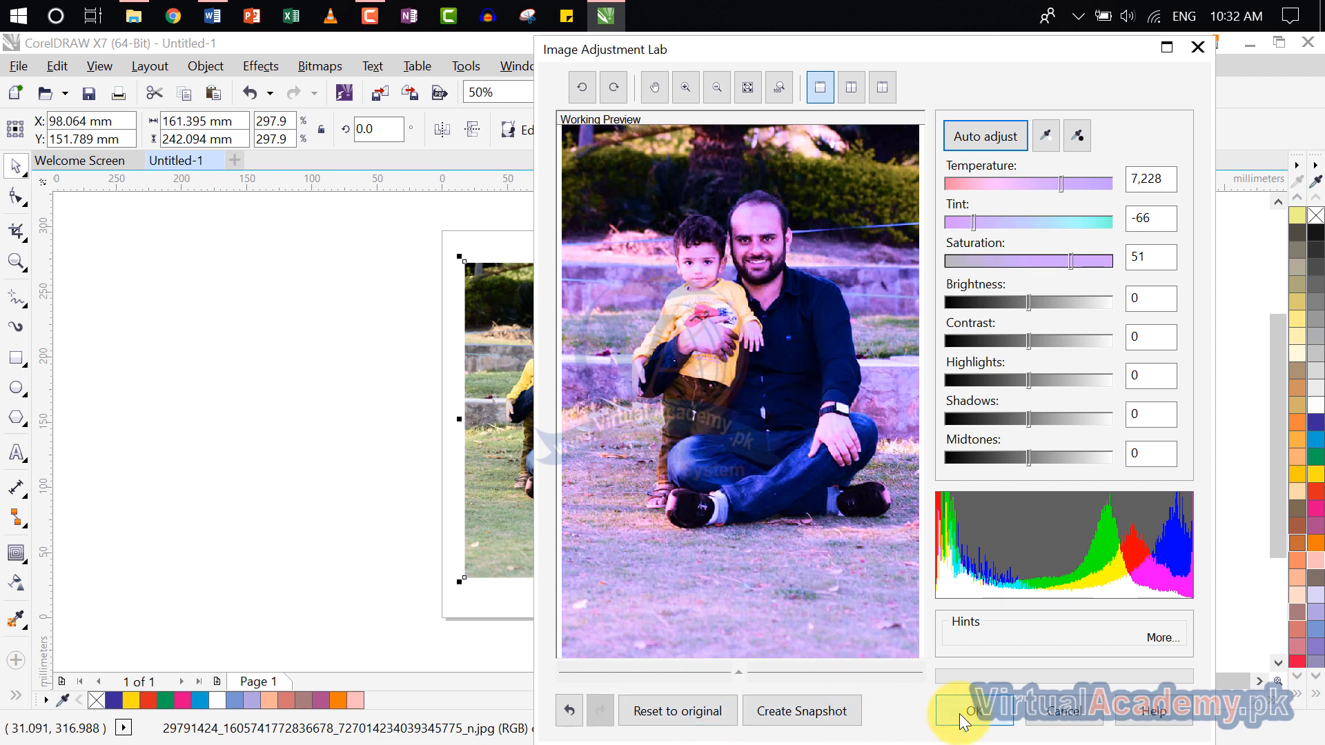
pyautogui.click(1060, 718)
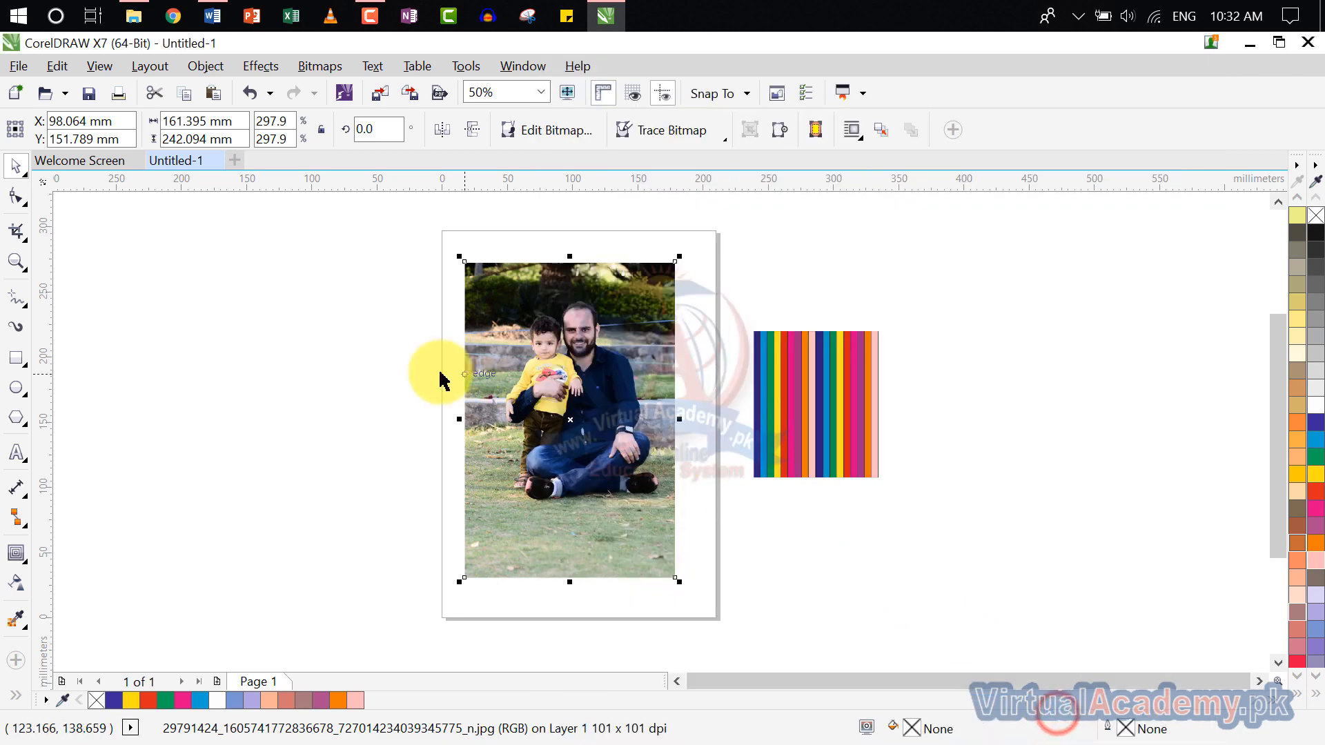
# Step: Try a lens distortion correction of 93.4 on the photo in a maximized Straighten Image window
pyautogui.scroll(2, 532, 376)
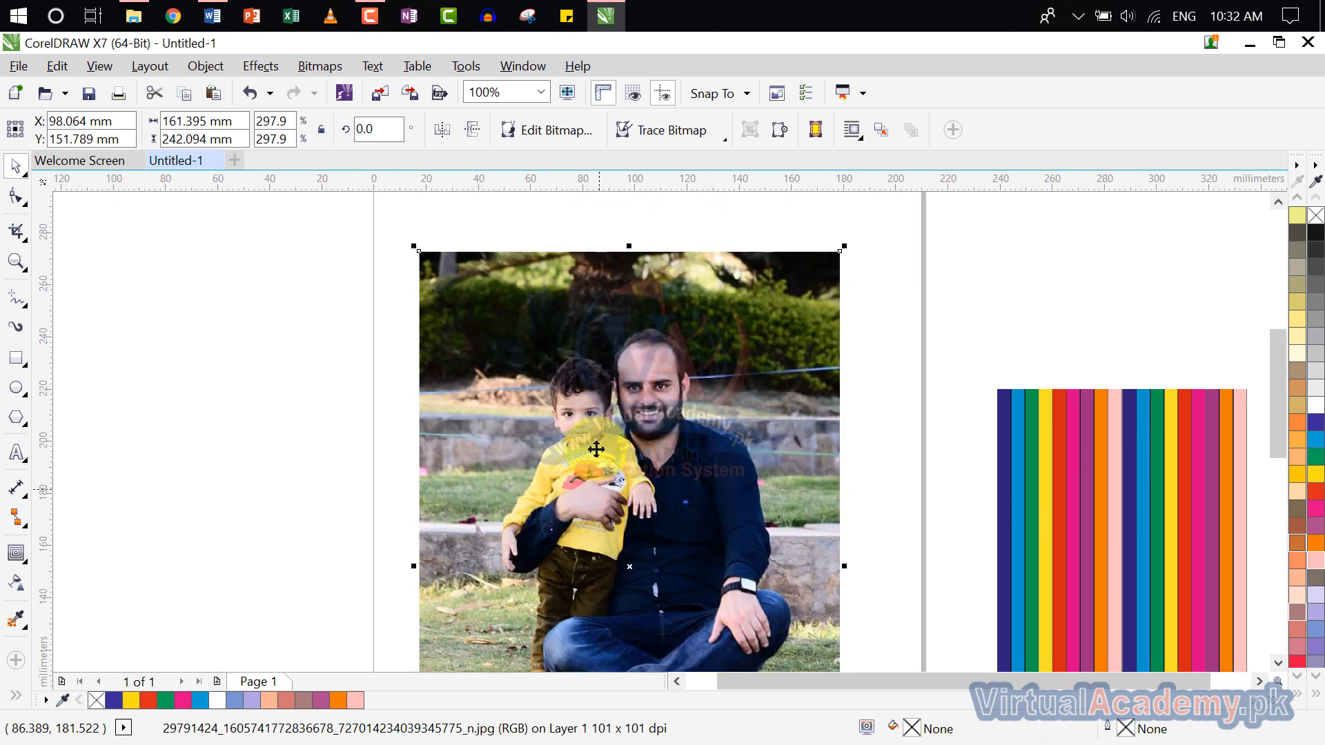
pyautogui.click(322, 68)
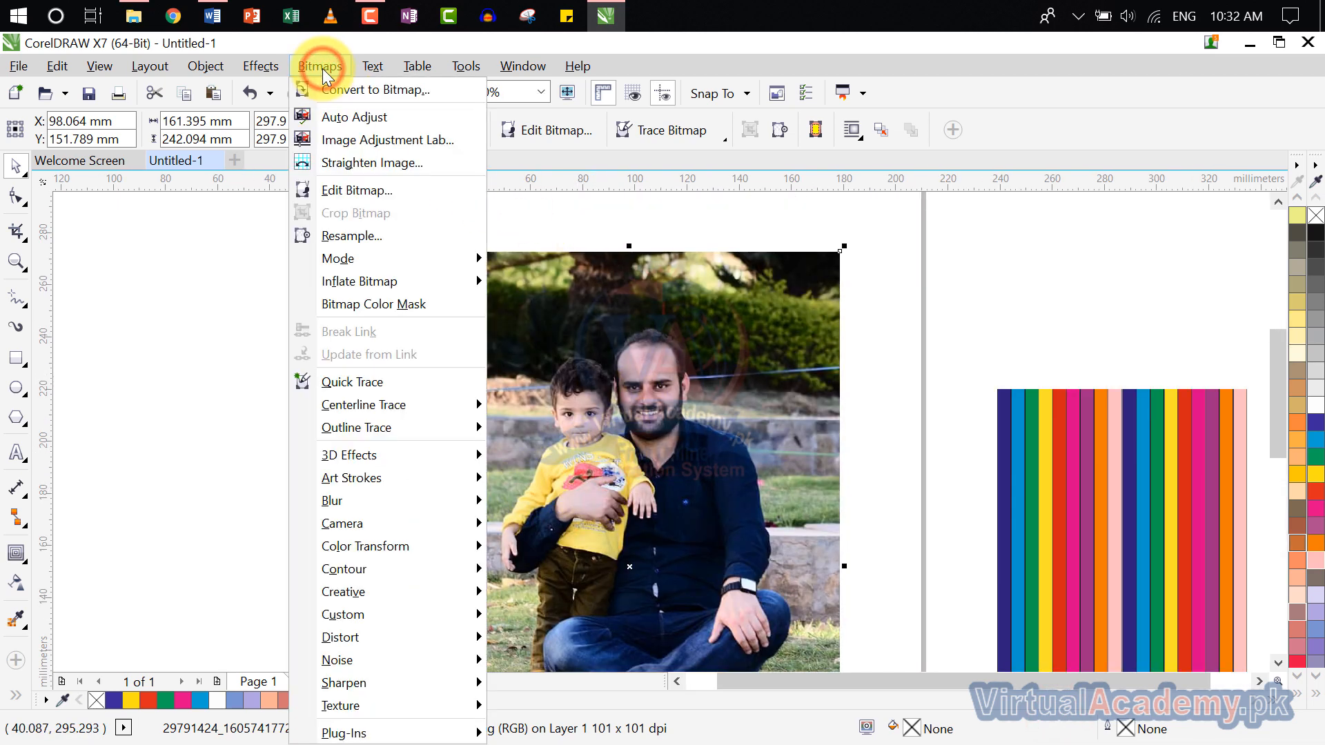
pyautogui.click(433, 162)
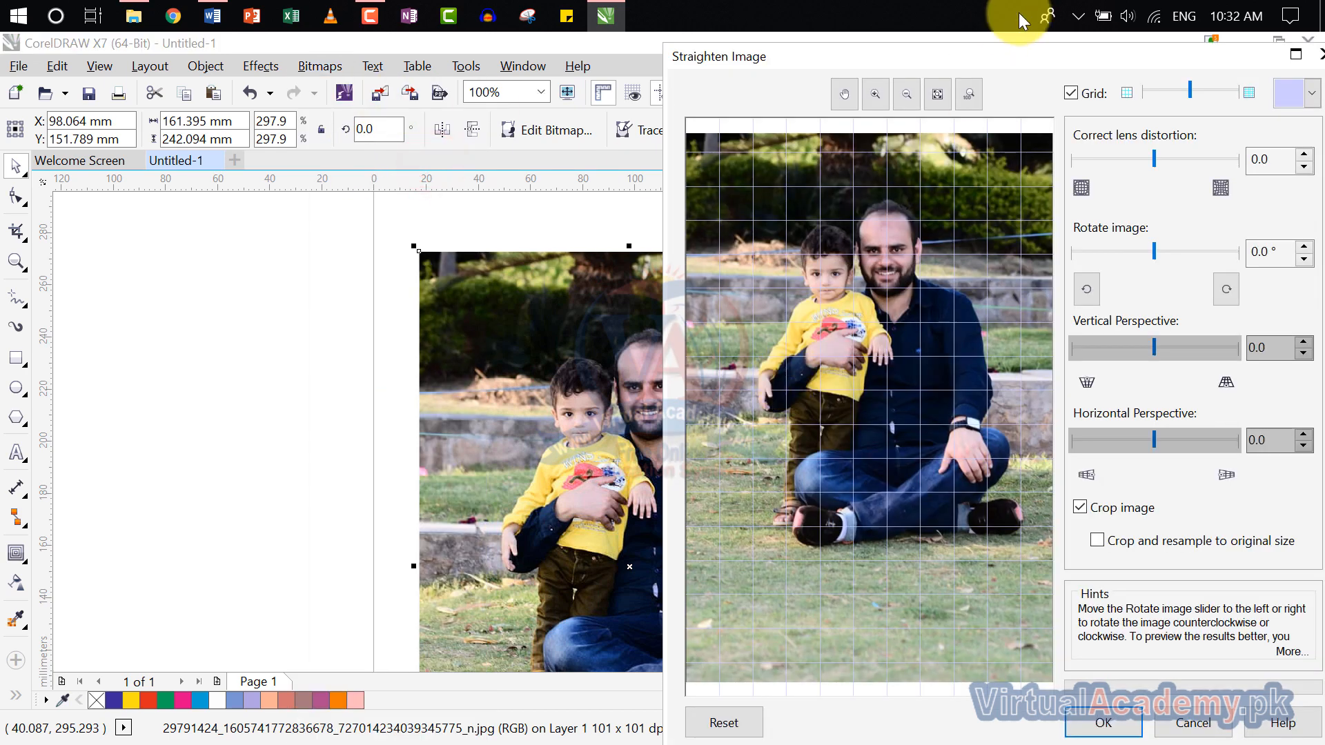
pyautogui.doubleClick(1008, 54)
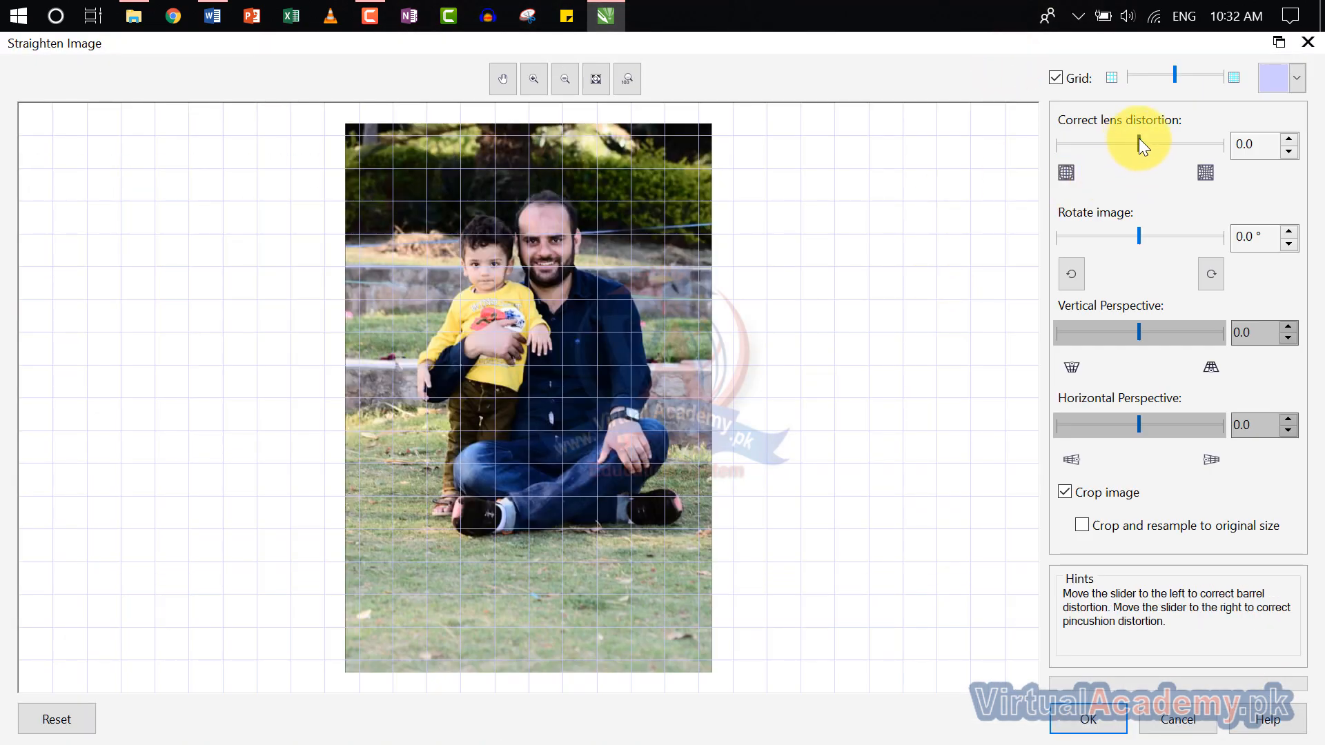
pyautogui.moveTo(1138, 138); pyautogui.dragTo(1181, 140)
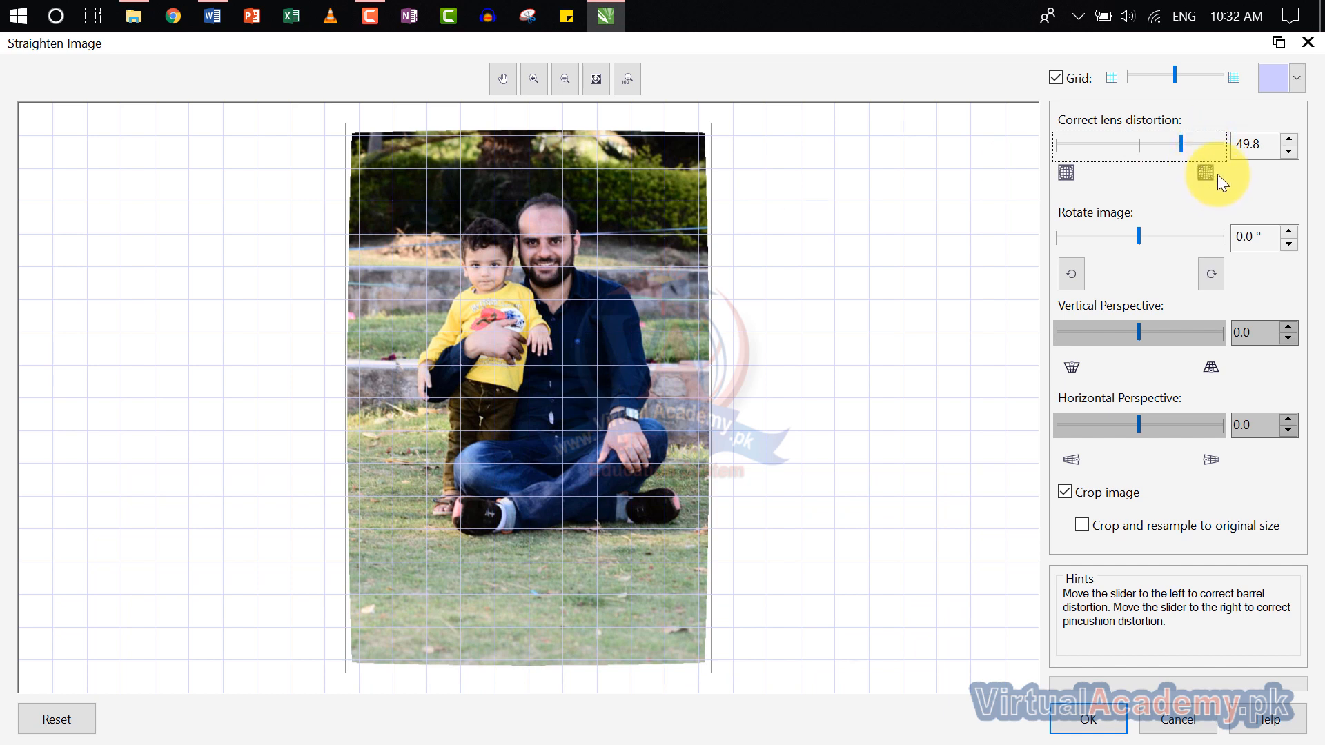
pyautogui.moveTo(1182, 139); pyautogui.dragTo(1212, 139)
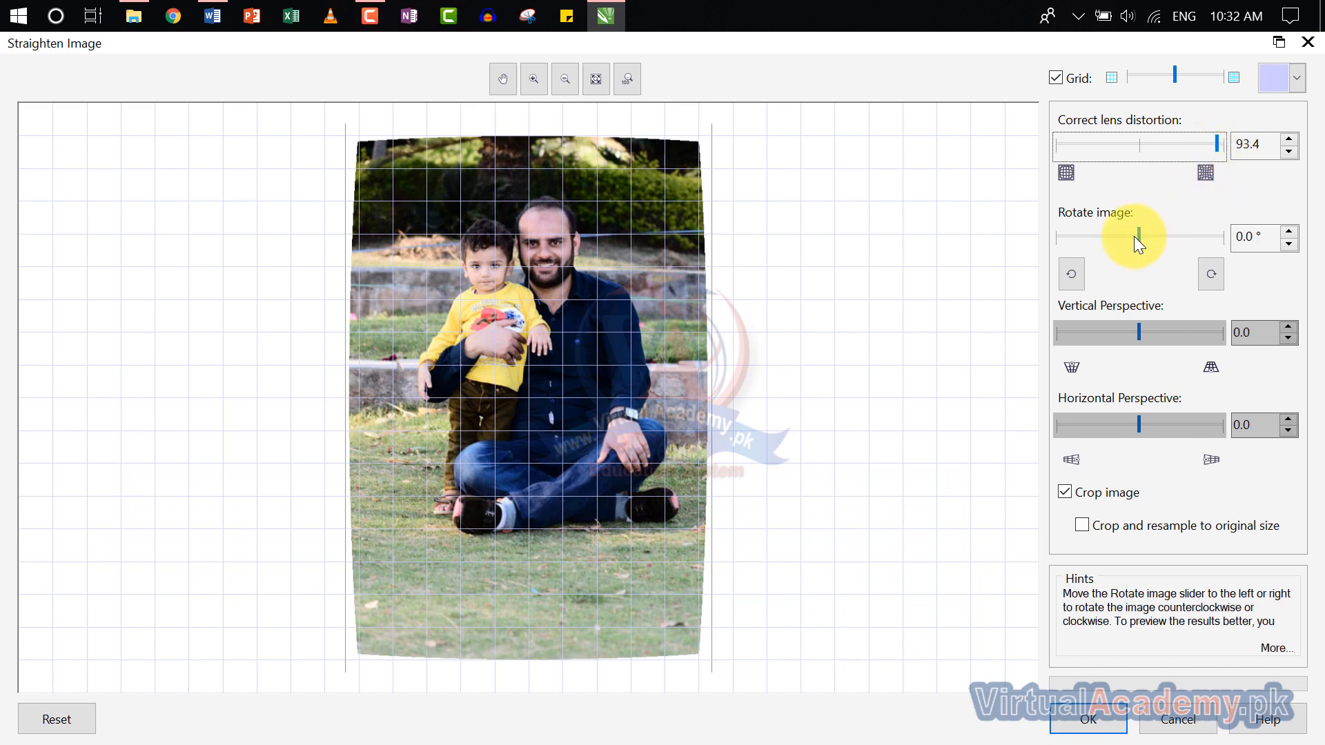
# Step: Try rotating the photo 15° and then 0.3°, and switch image cropping off and on again
pyautogui.moveTo(1138, 235); pyautogui.dragTo(1230, 237)
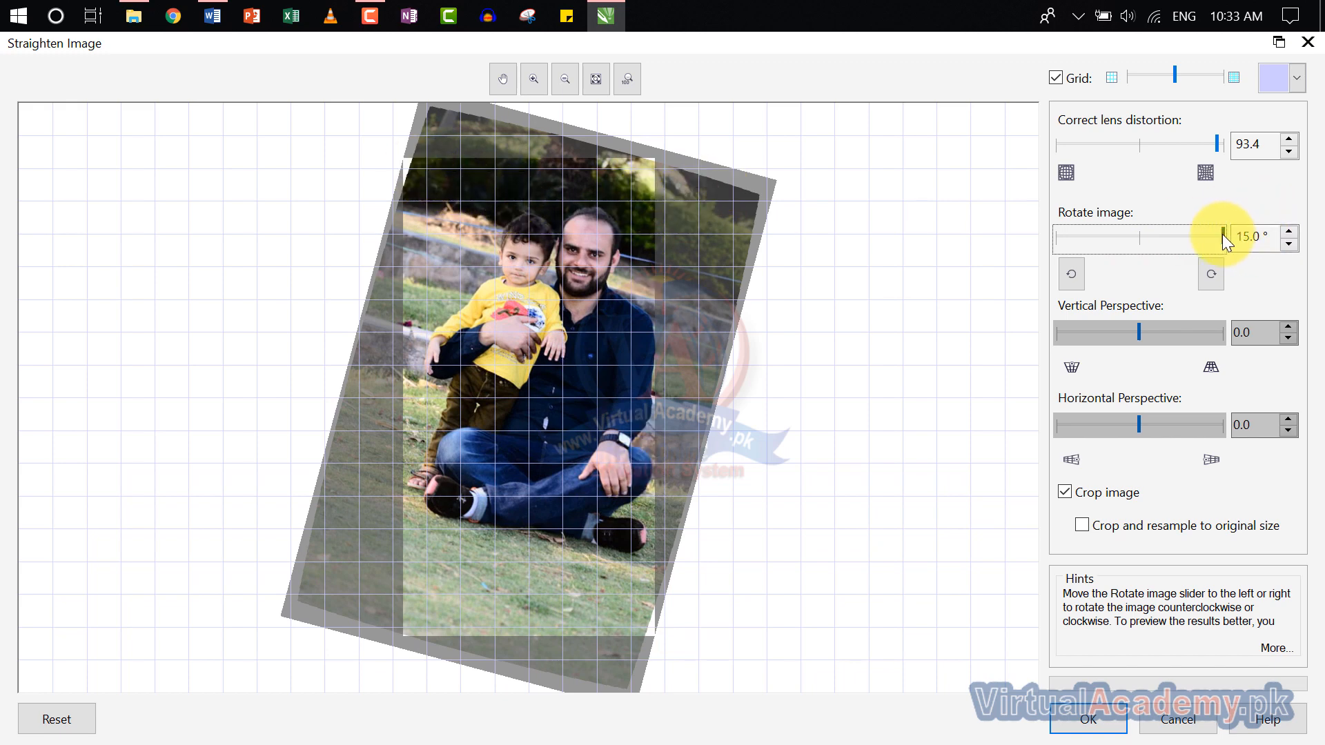
pyautogui.moveTo(1224, 238); pyautogui.dragTo(1142, 238)
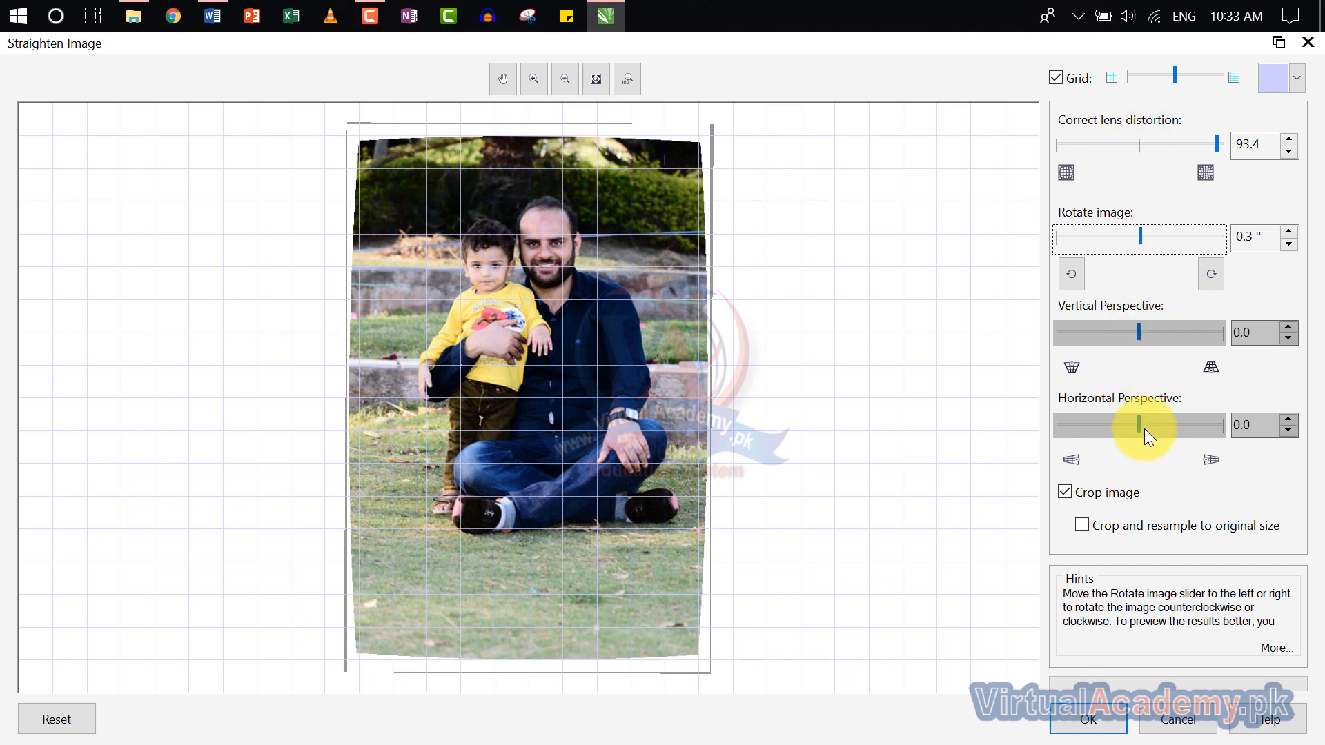
pyautogui.click(1081, 493)
pyautogui.click(1066, 492)
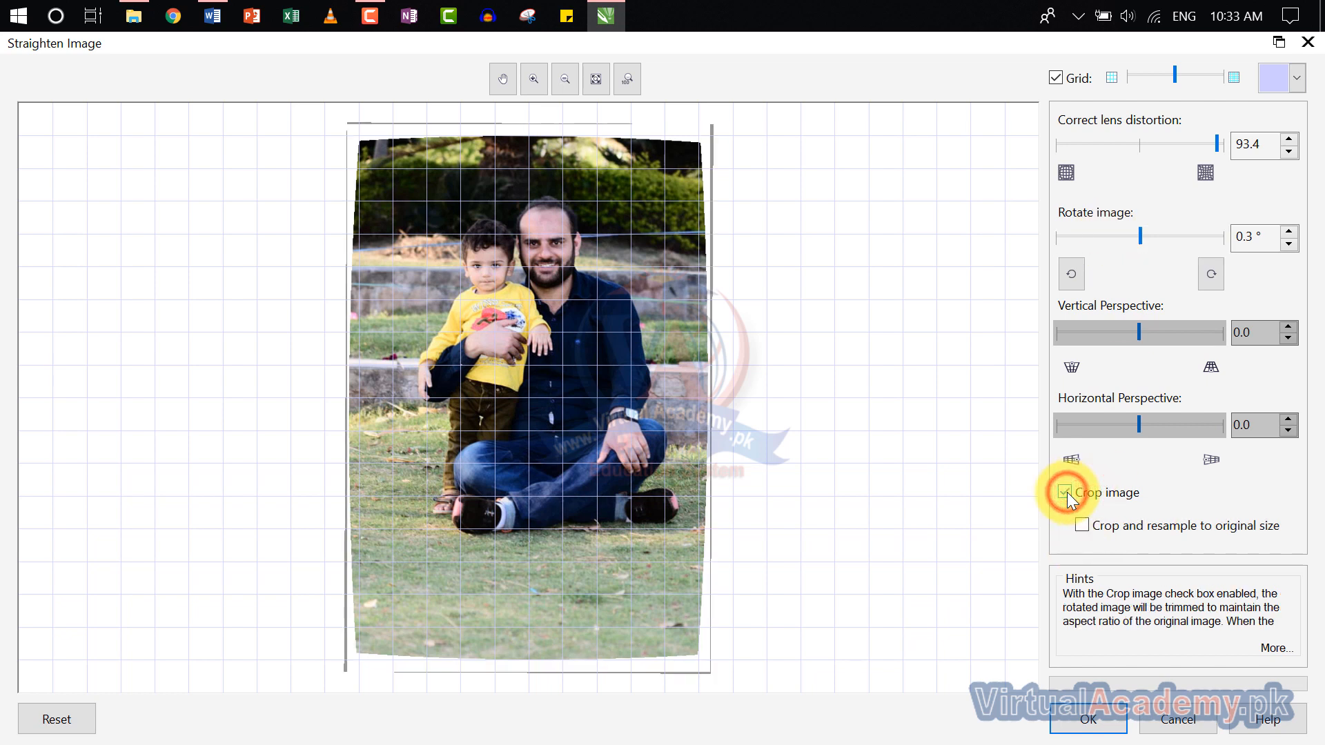
pyautogui.click(1067, 491)
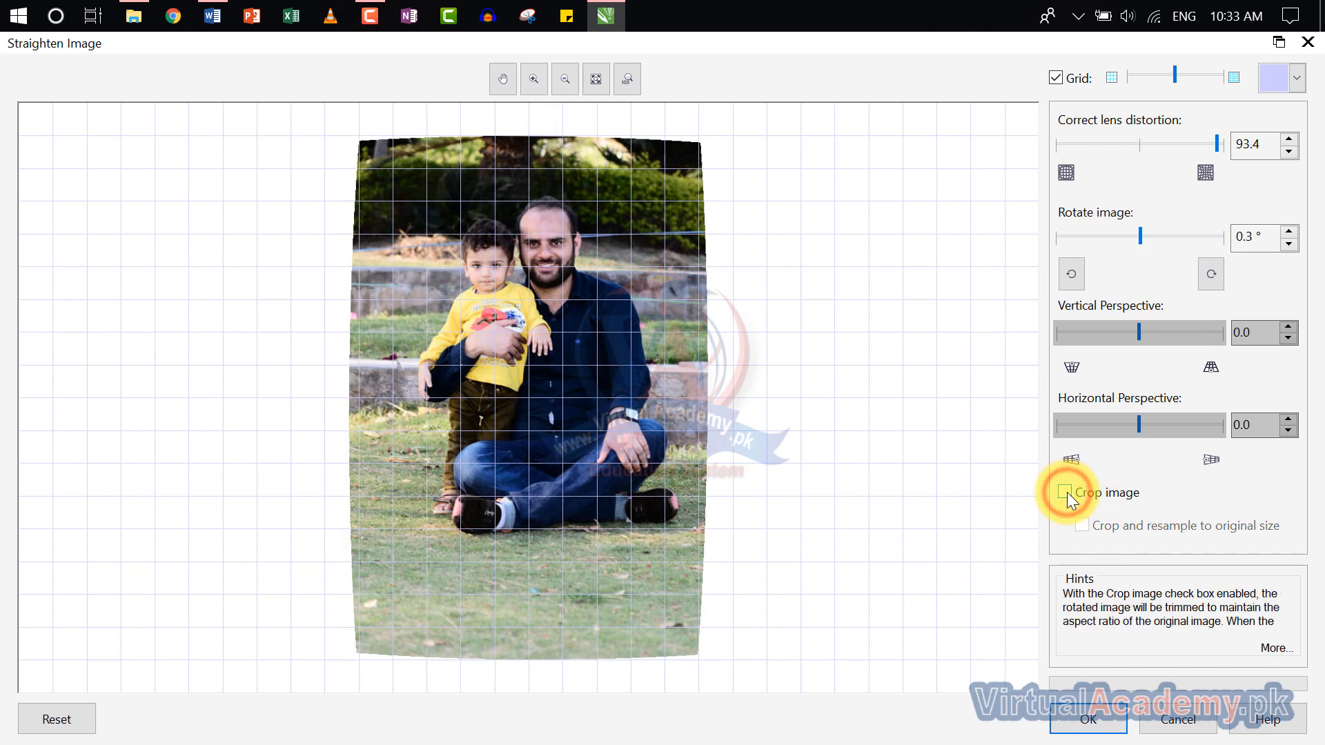
pyautogui.click(1067, 491)
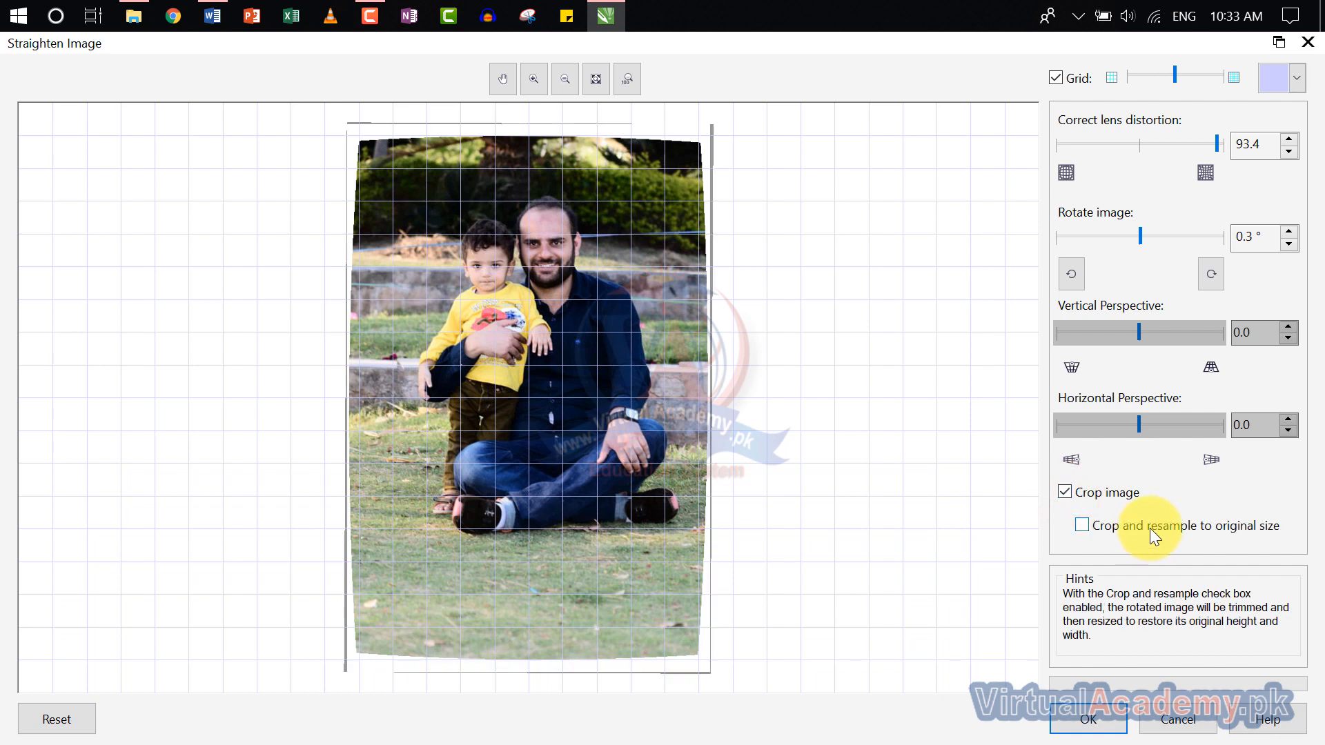
pyautogui.click(1150, 528)
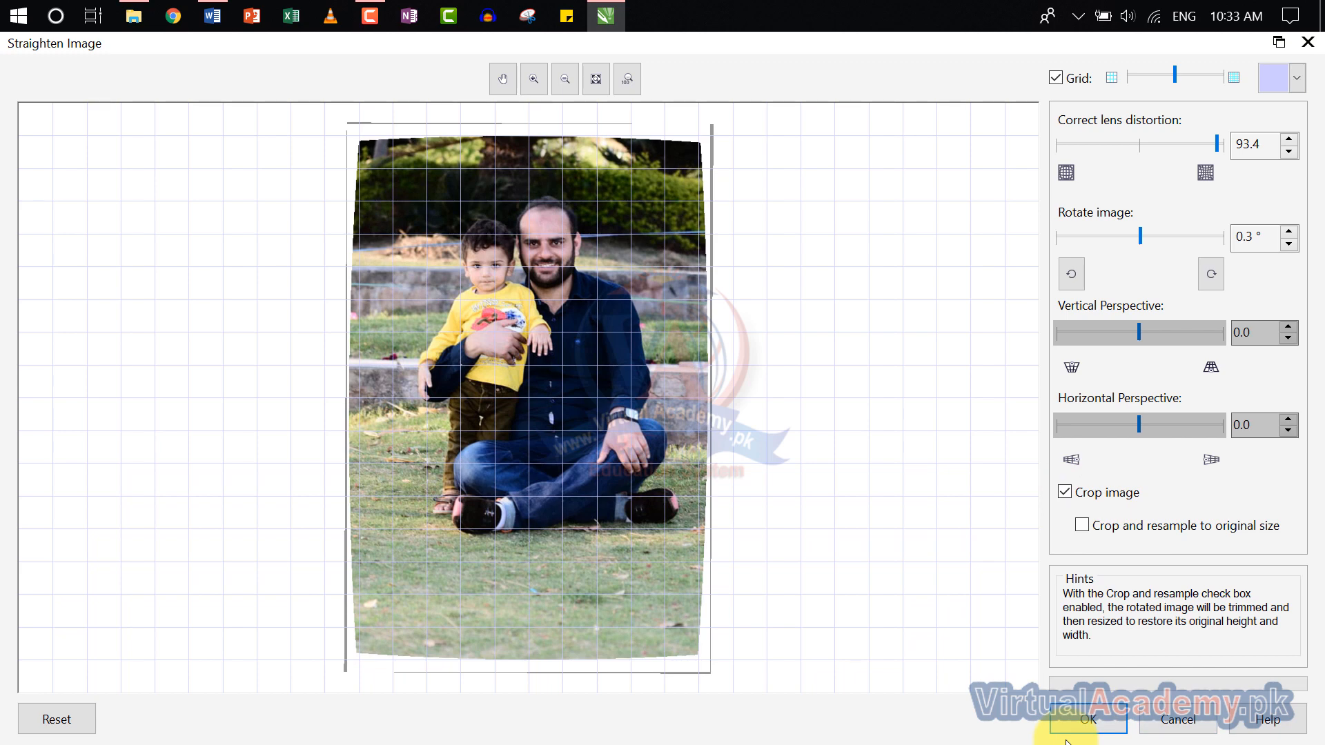
# Step: Try toggling the alignment grid and adjusting its cell size, then close Straighten Image without applying anything
pyautogui.click(1053, 75)
pyautogui.click(1054, 76)
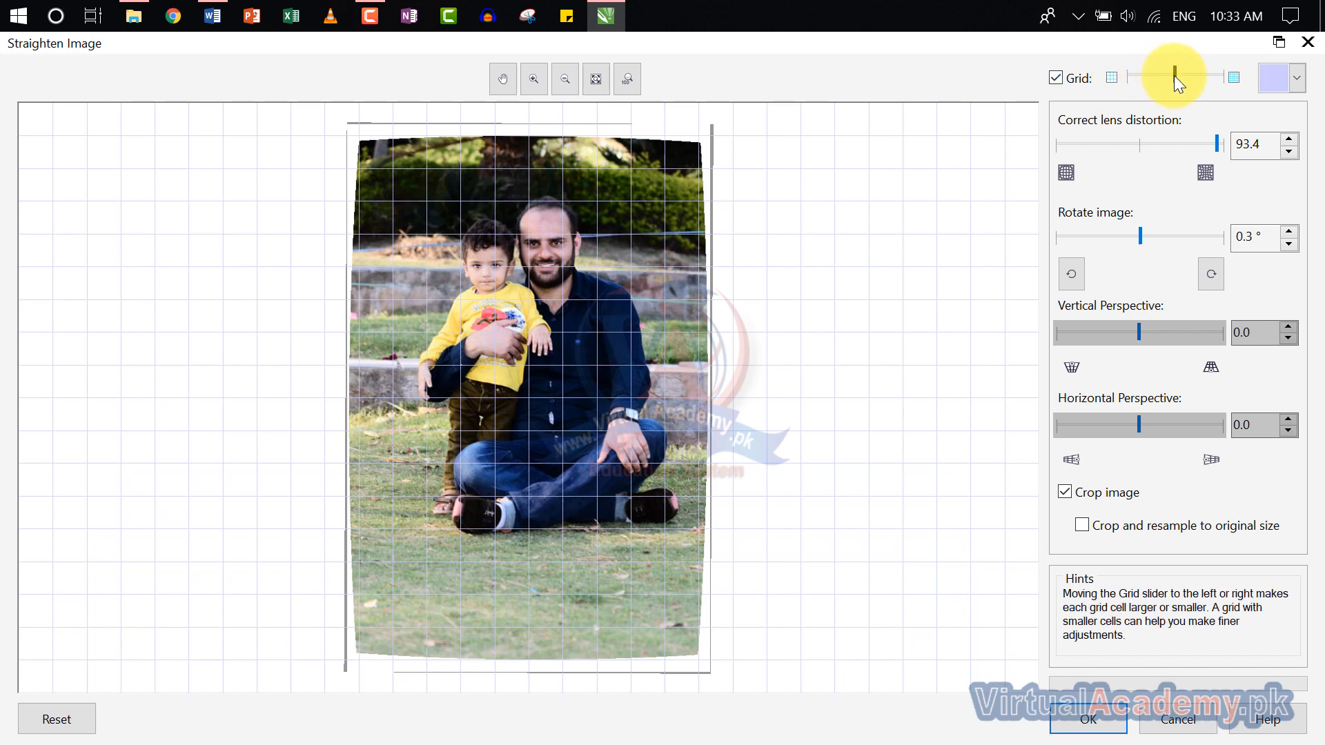
pyautogui.moveTo(1174, 76)
pyautogui.mouseDown()
pyautogui.moveTo(1198, 73)
pyautogui.moveTo(1175, 77)
pyautogui.mouseUp()
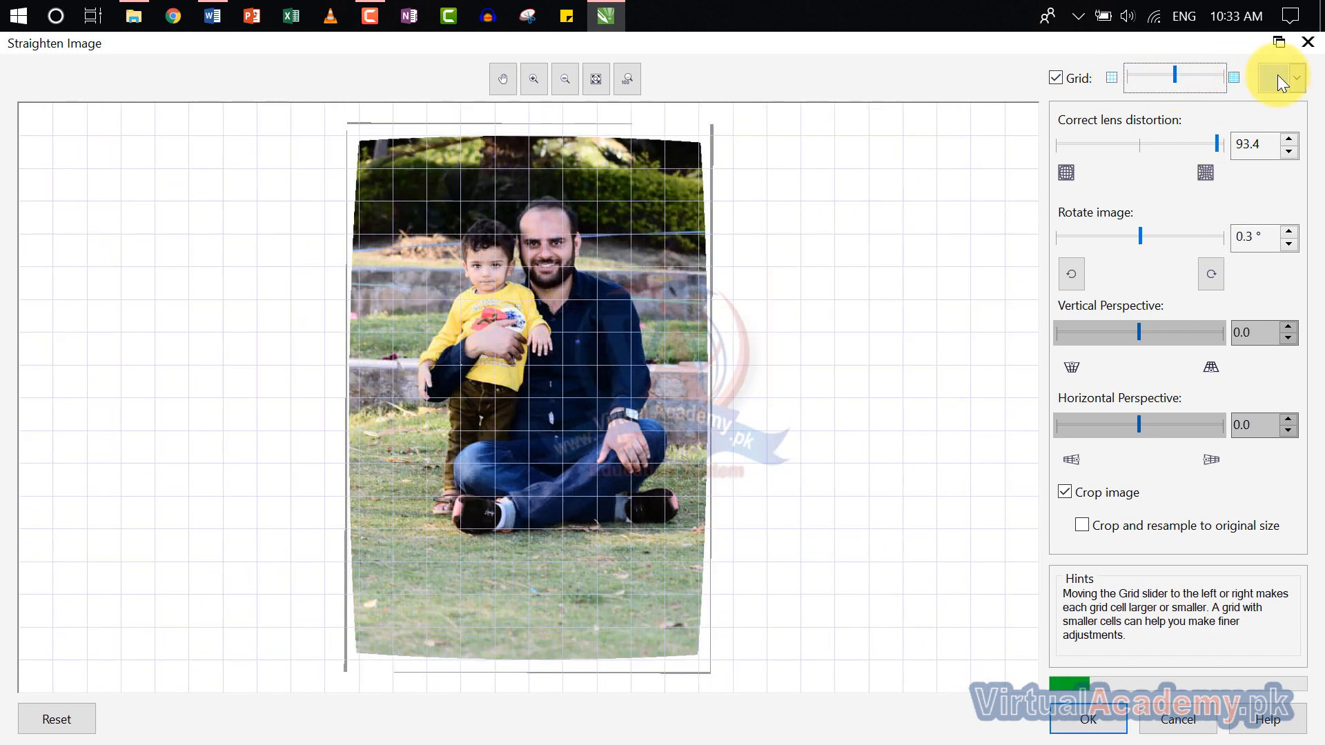
pyautogui.click(1308, 45)
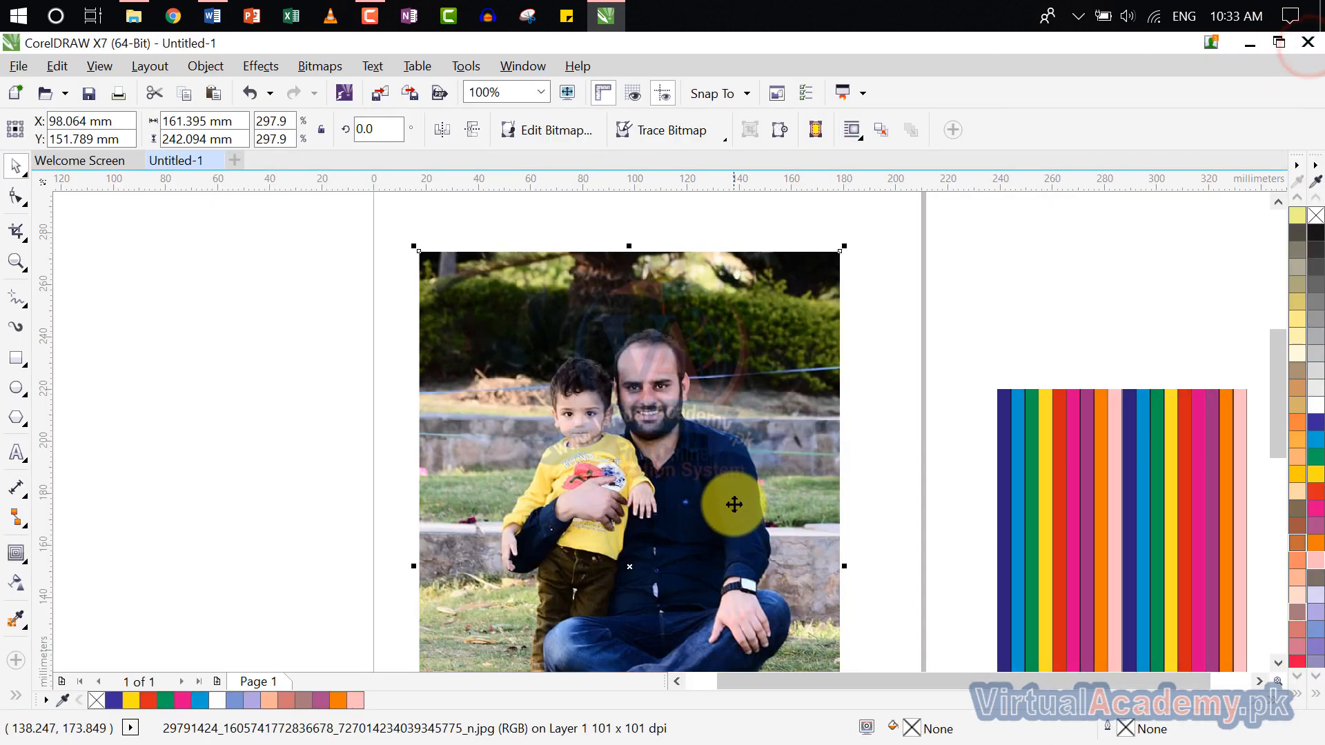
# Step: Open the photo for editing in Corel PHOTO-PAINT and maximize its window
pyautogui.scroll(-2, 732, 503)
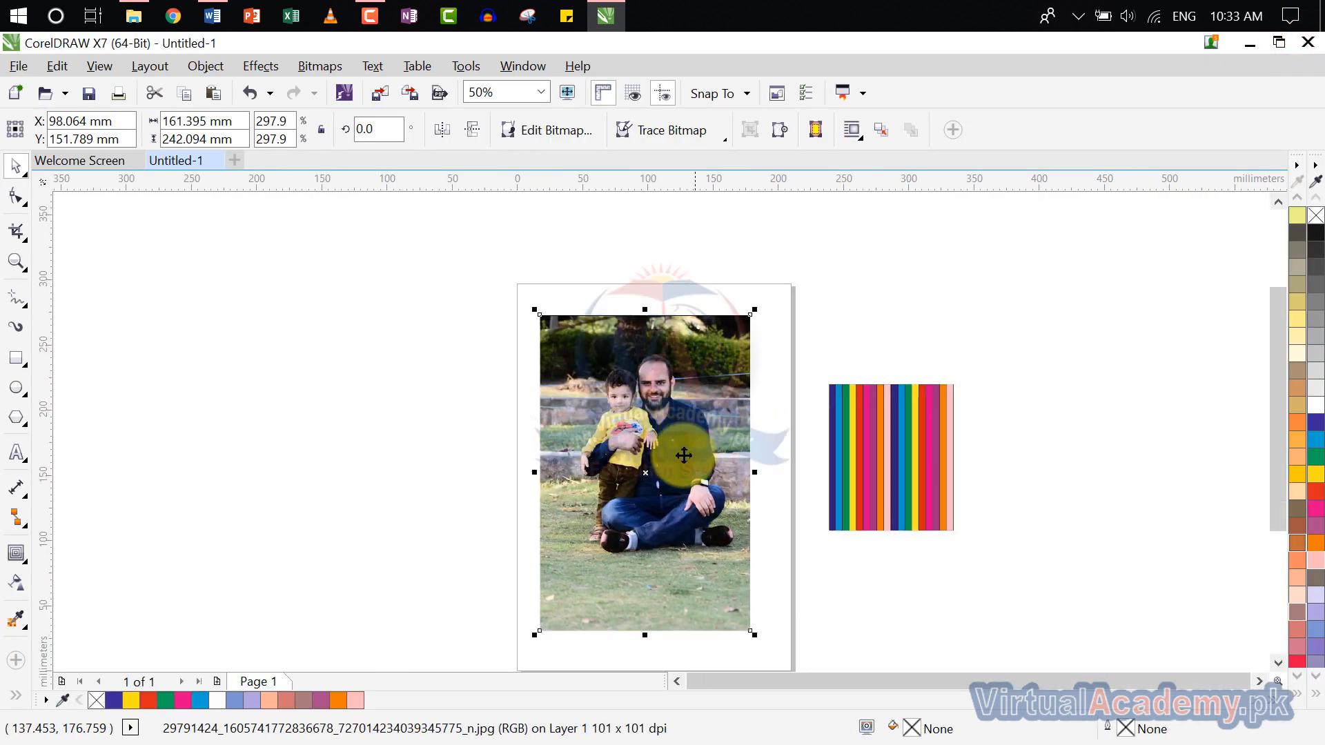
pyautogui.click(335, 67)
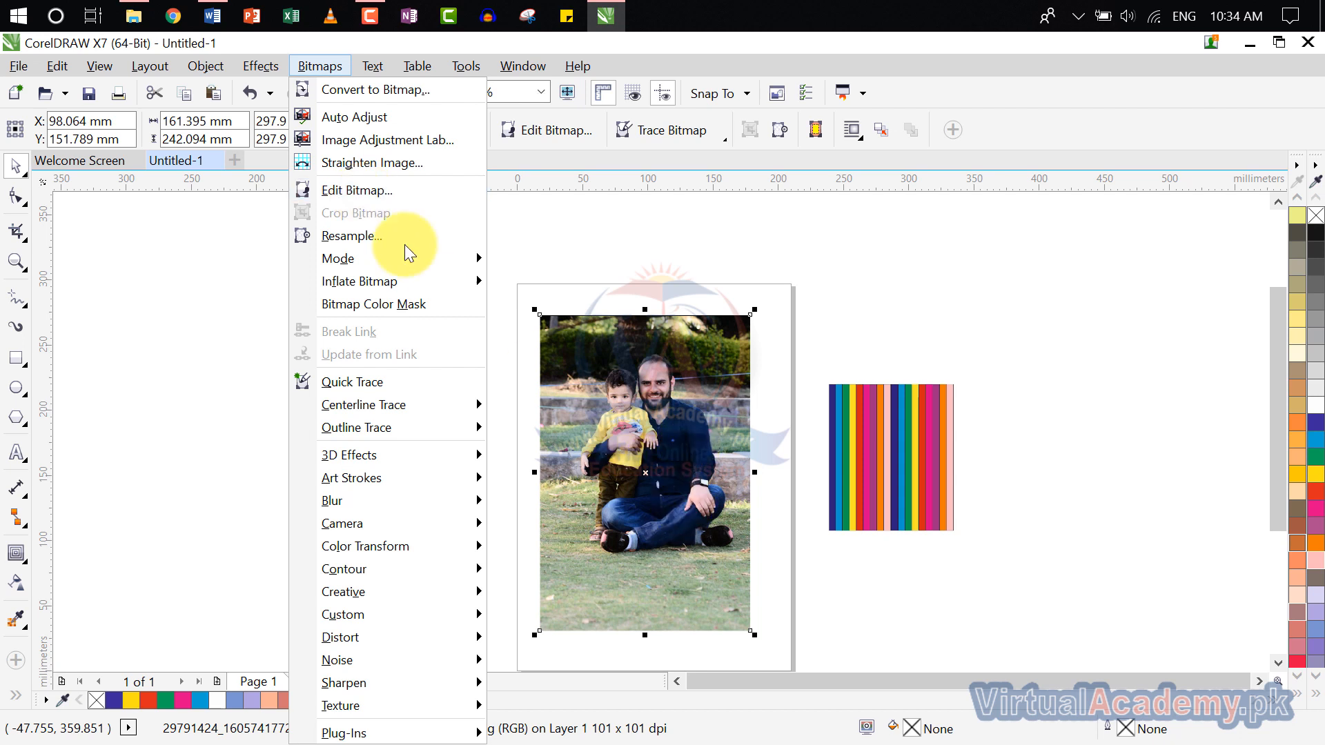
pyautogui.click(382, 196)
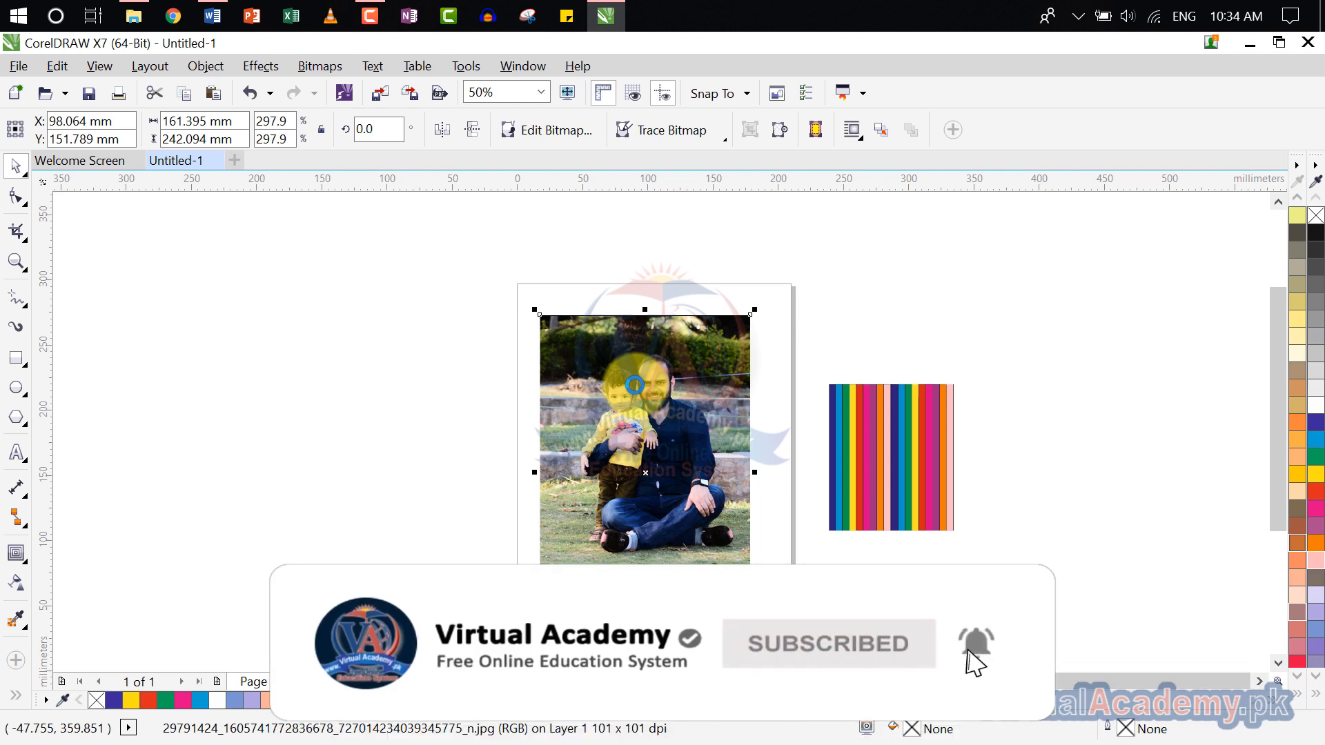
pyautogui.doubleClick(634, 385)
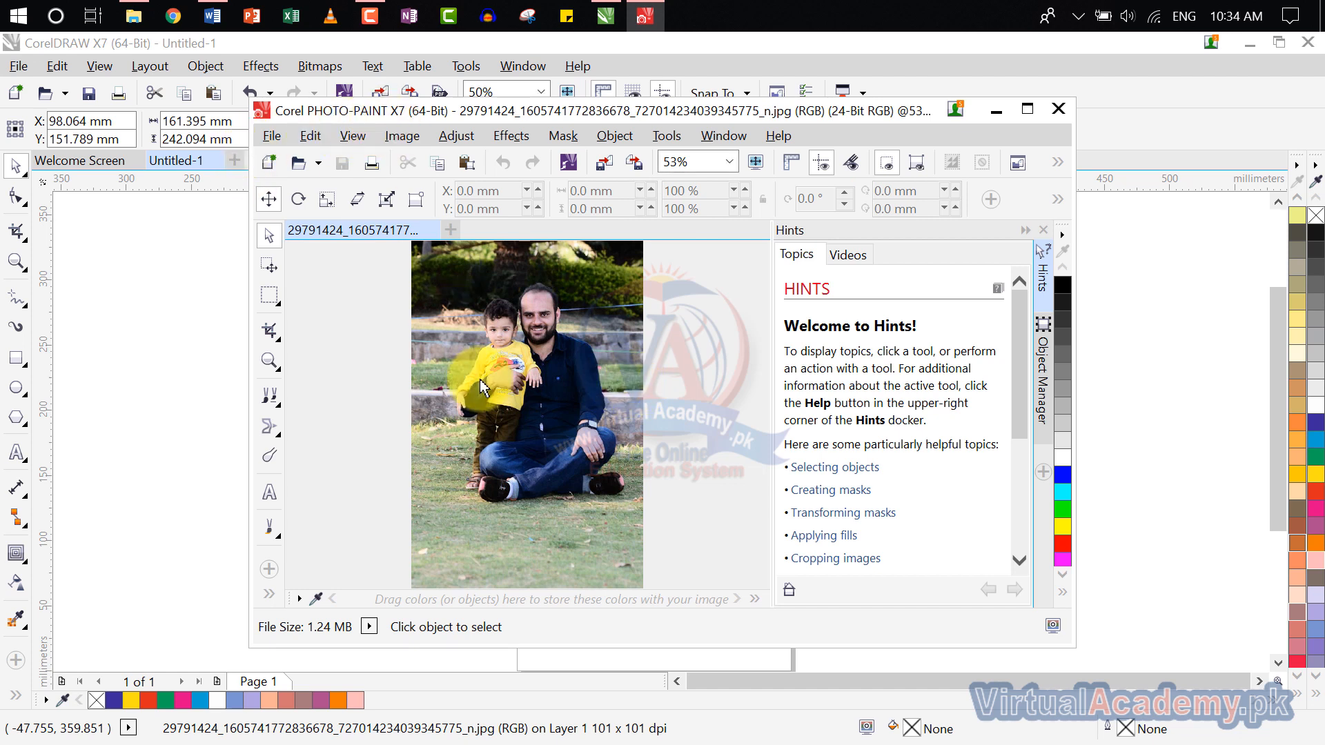
pyautogui.click(1023, 110)
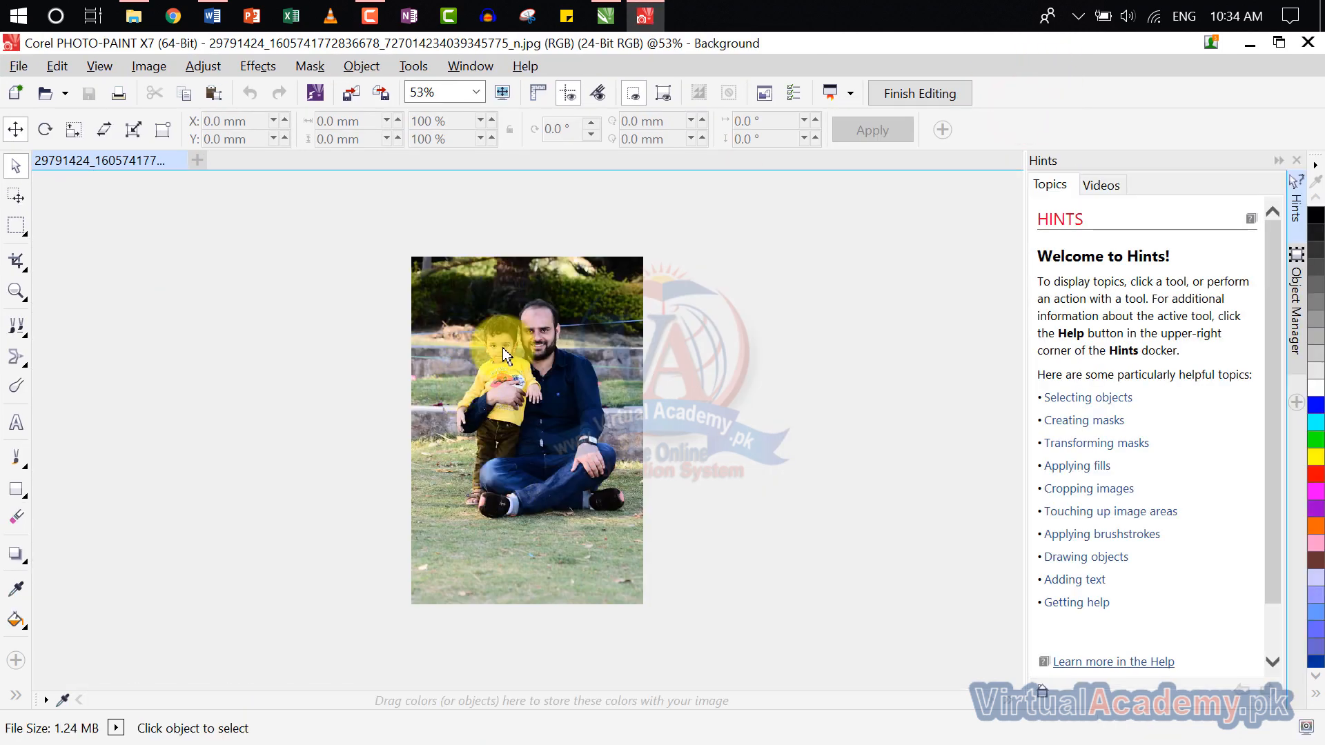
# Step: Try a crop area of about 124 × 195 mm around the two people, adjusting its corner and side, and discard it
pyautogui.click(8, 266)
pyautogui.click(61, 261)
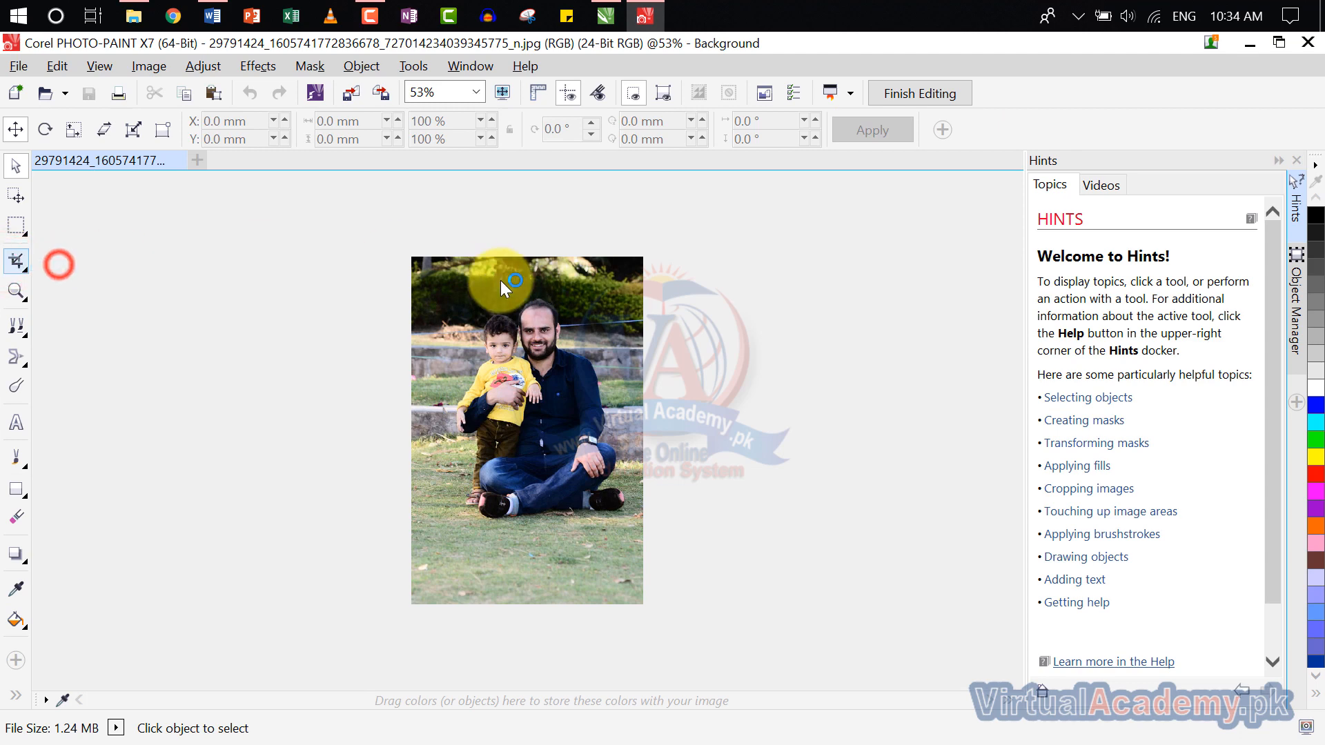
pyautogui.moveTo(455, 274); pyautogui.dragTo(610, 523)
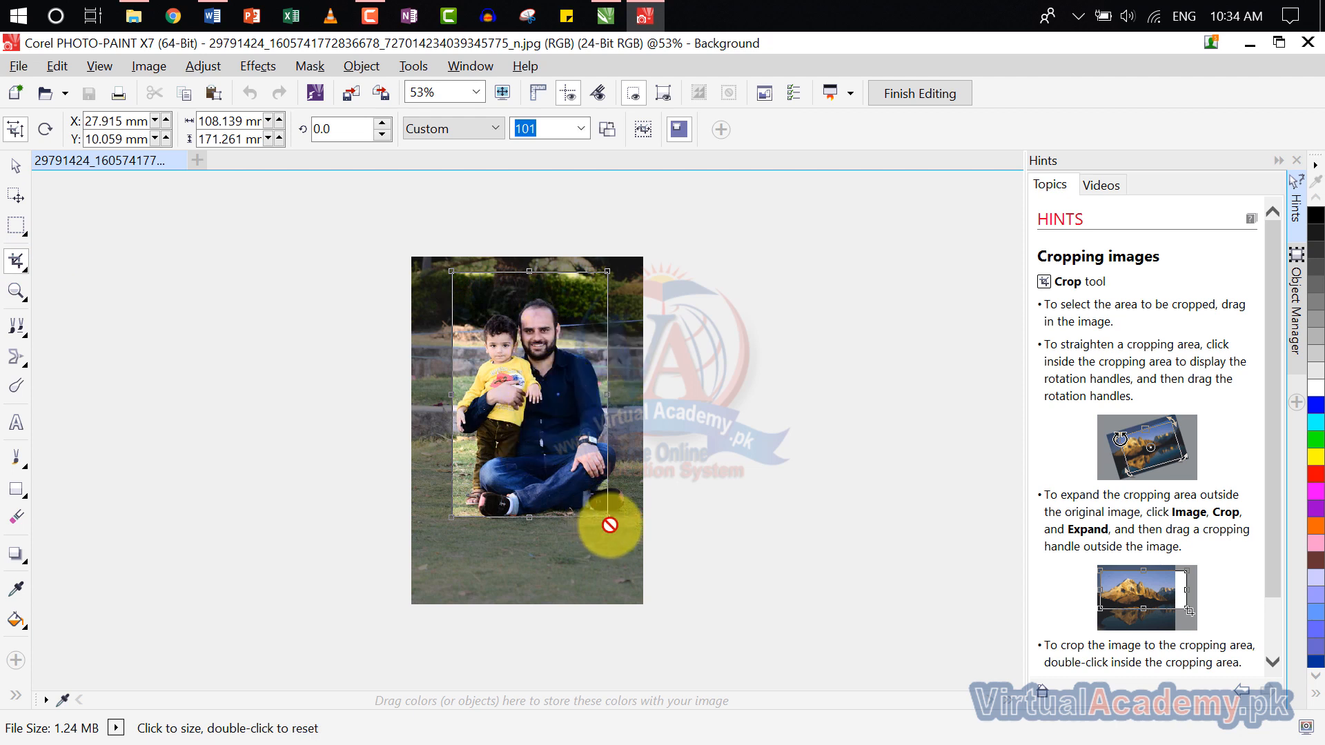
pyautogui.moveTo(608, 518); pyautogui.dragTo(628, 552)
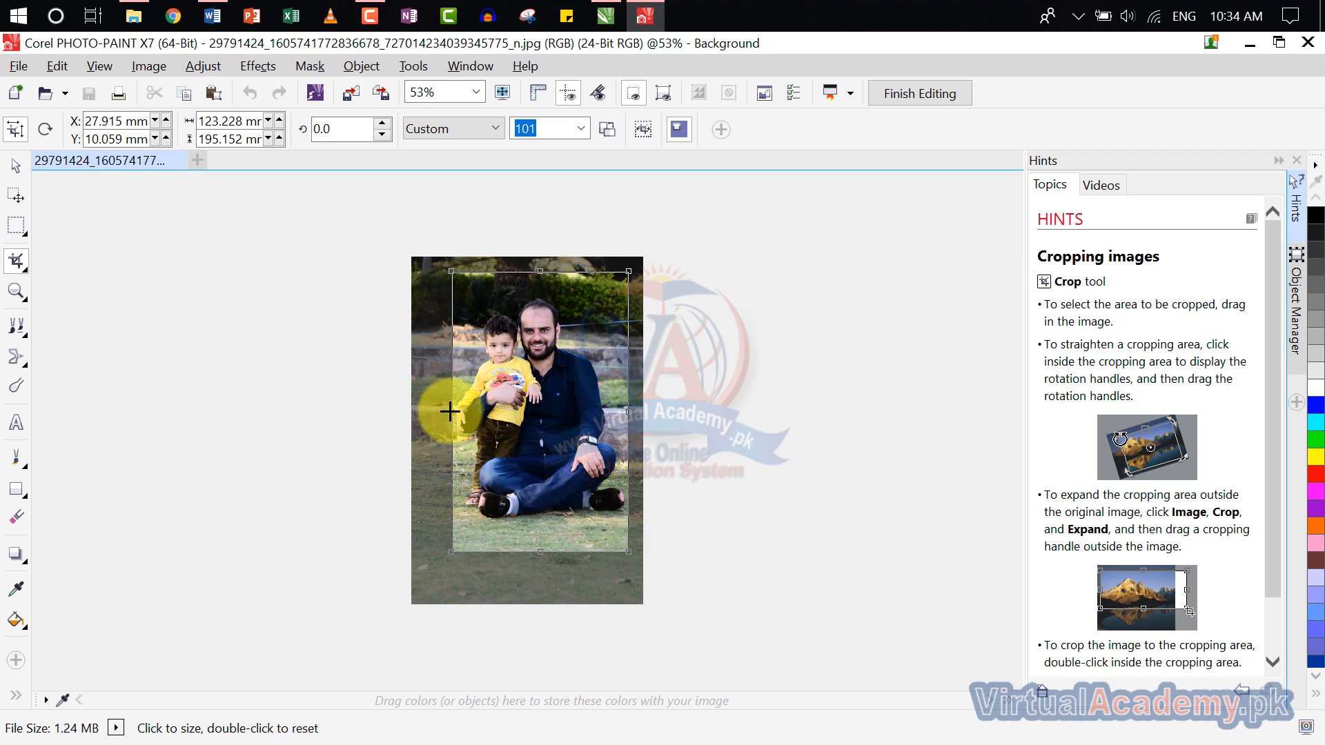
pyautogui.moveTo(452, 412); pyautogui.dragTo(441, 412)
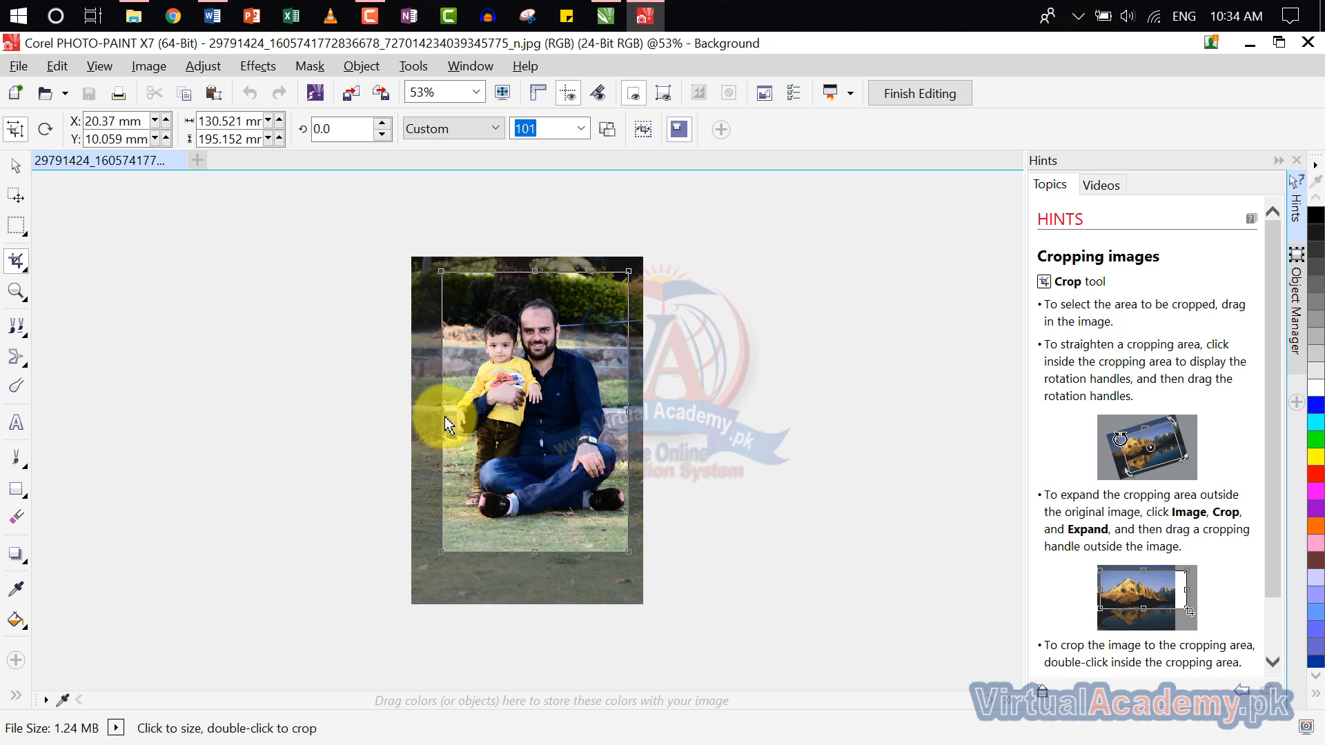
pyautogui.moveTo(444, 414); pyautogui.dragTo(455, 417)
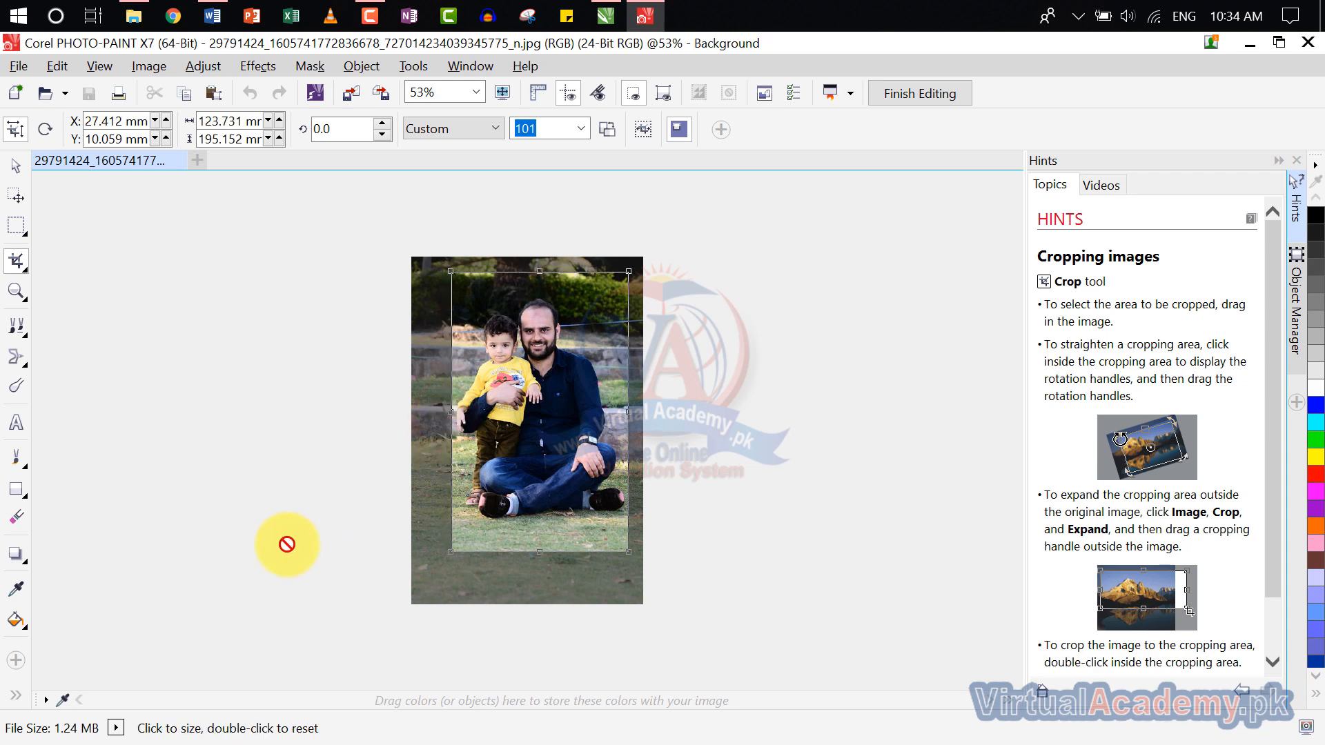
pyautogui.click(10, 169)
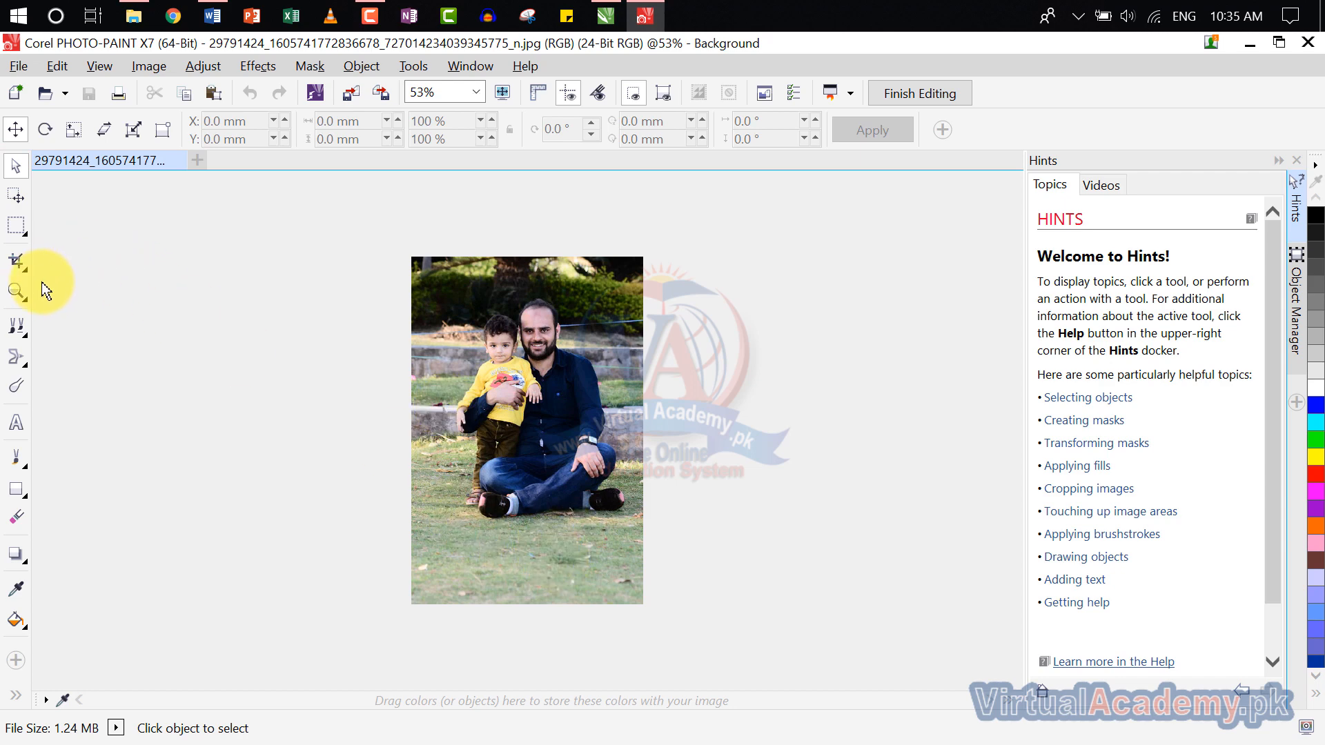
# Step: Crop the photo to an area of about 125 × 172 mm around the two people
pyautogui.click(16, 261)
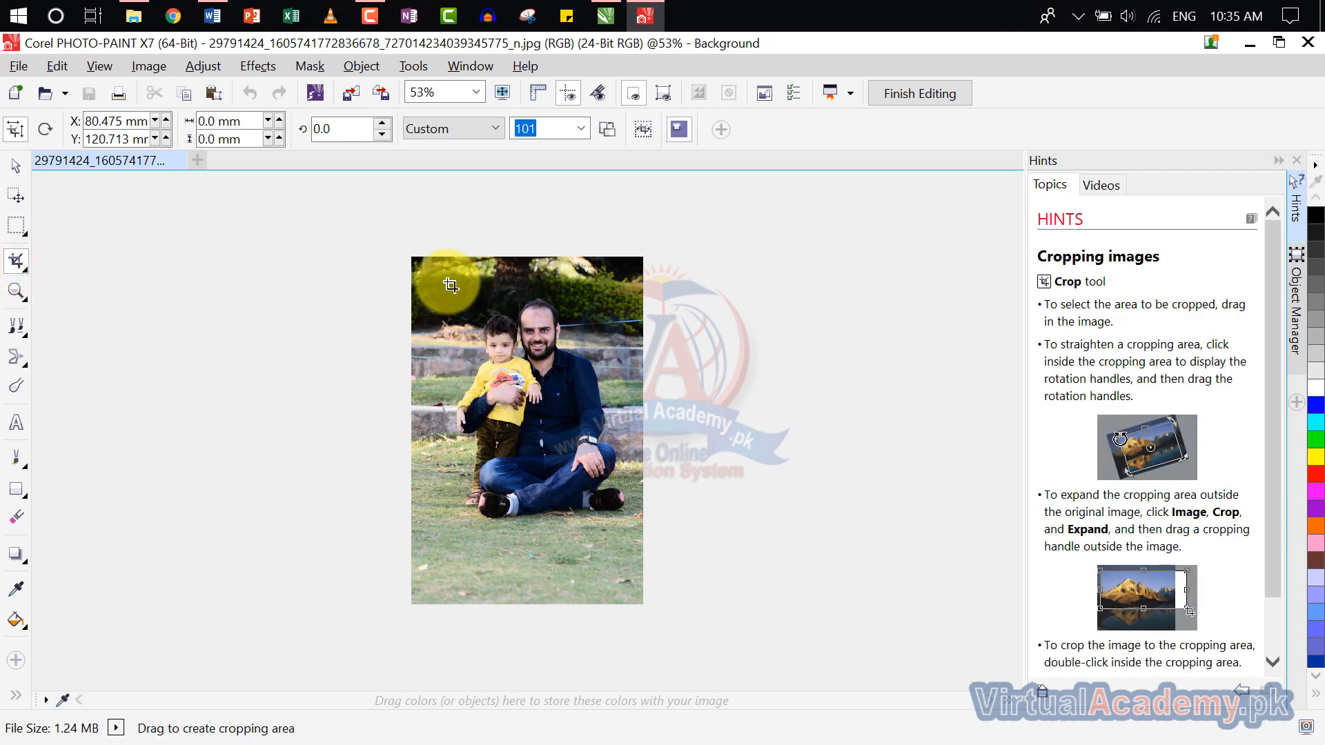
pyautogui.moveTo(448, 282)
pyautogui.mouseDown()
pyautogui.moveTo(567, 373)
pyautogui.moveTo(615, 488)
pyautogui.moveTo(615, 527)
pyautogui.moveTo(629, 532)
pyautogui.mouseUp()
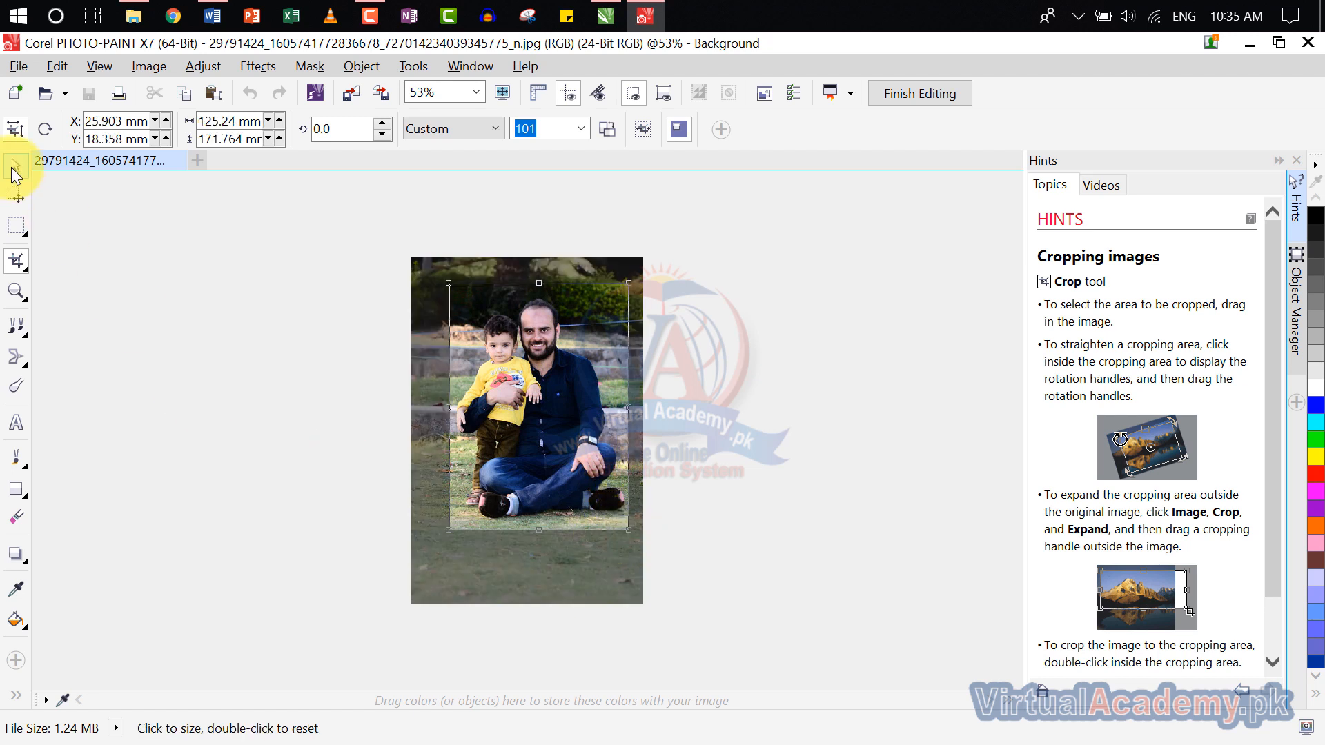
pyautogui.doubleClick(550, 495)
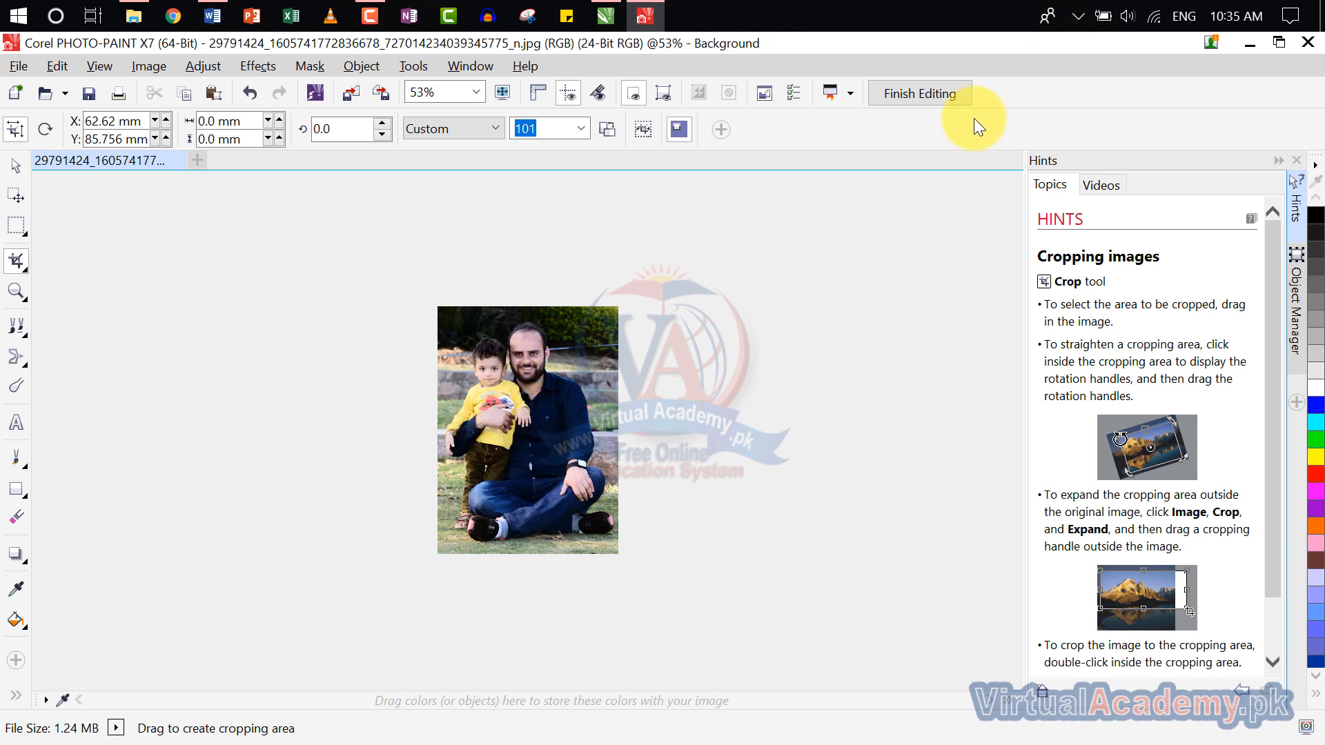
# Step: Finish editing the cropped photo, save the changes back to the bitmap and close PHOTO-PAINT to return to CorelDRAW
pyautogui.click(915, 93)
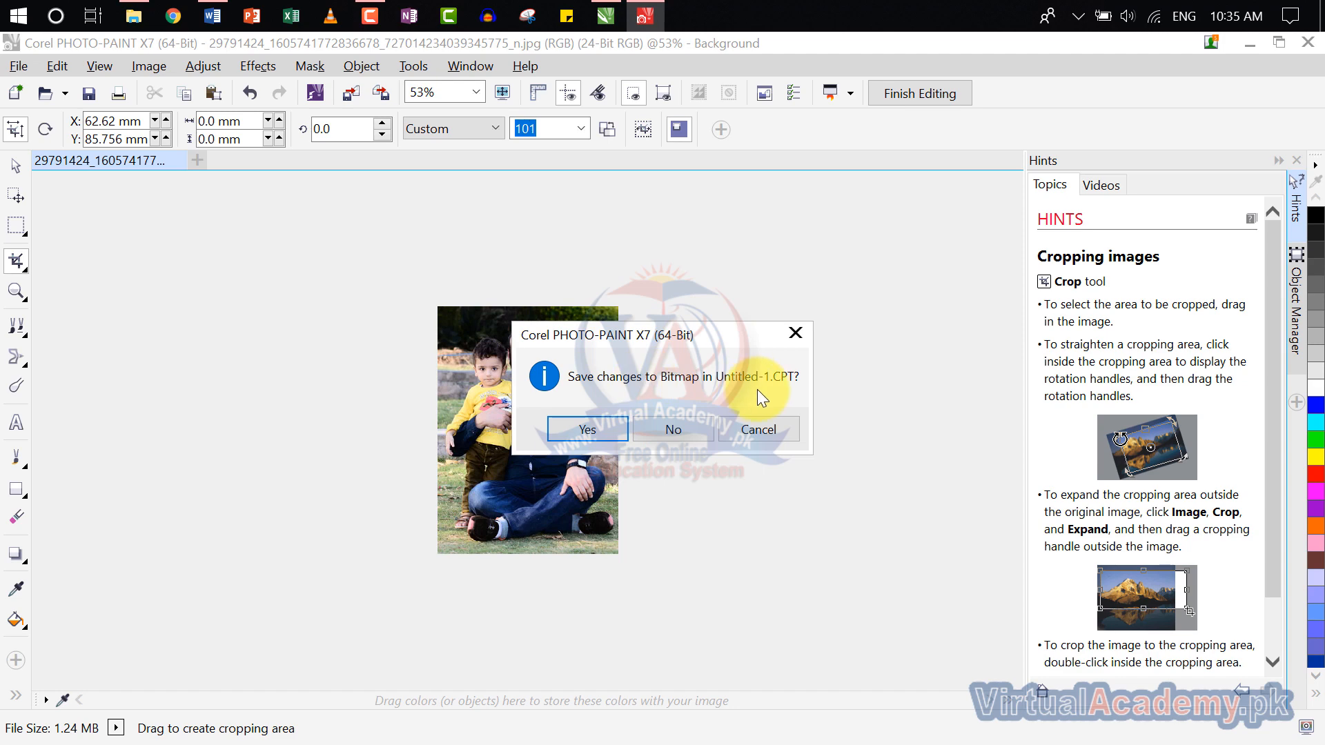
pyautogui.click(599, 427)
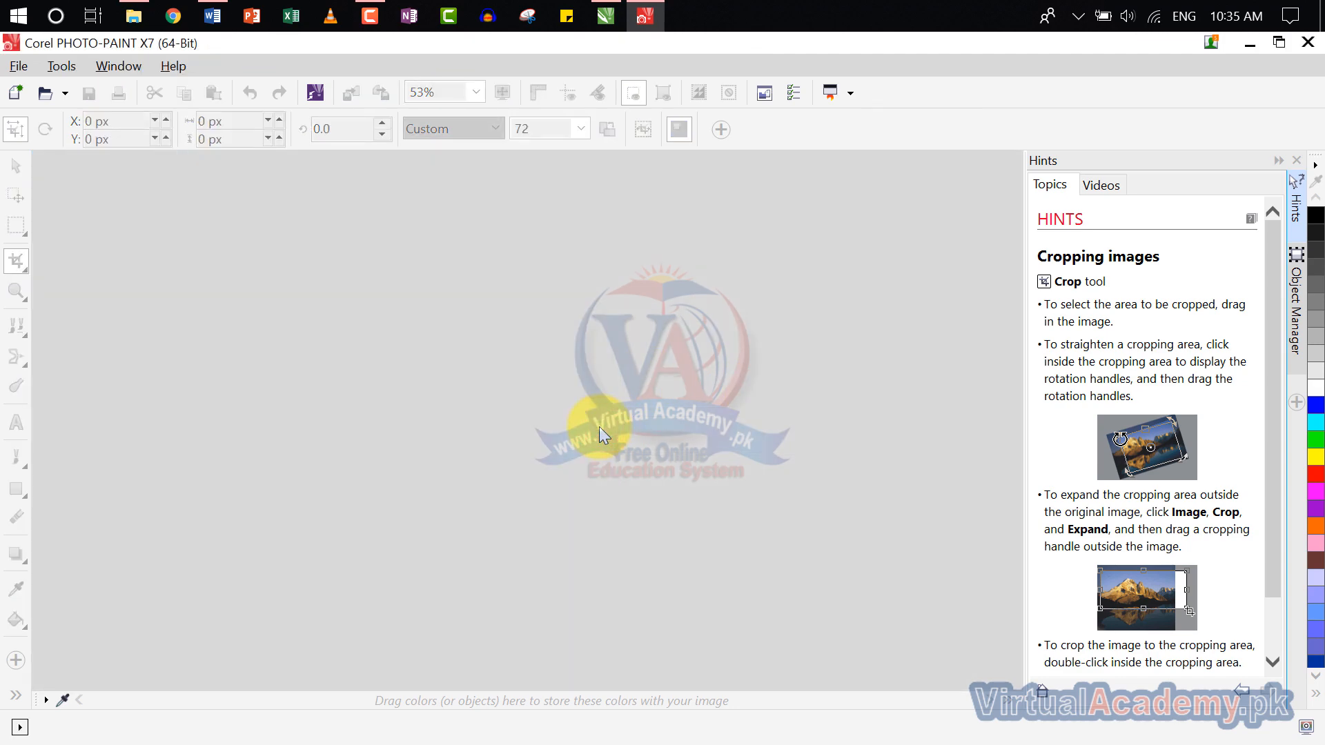
pyautogui.click(1311, 46)
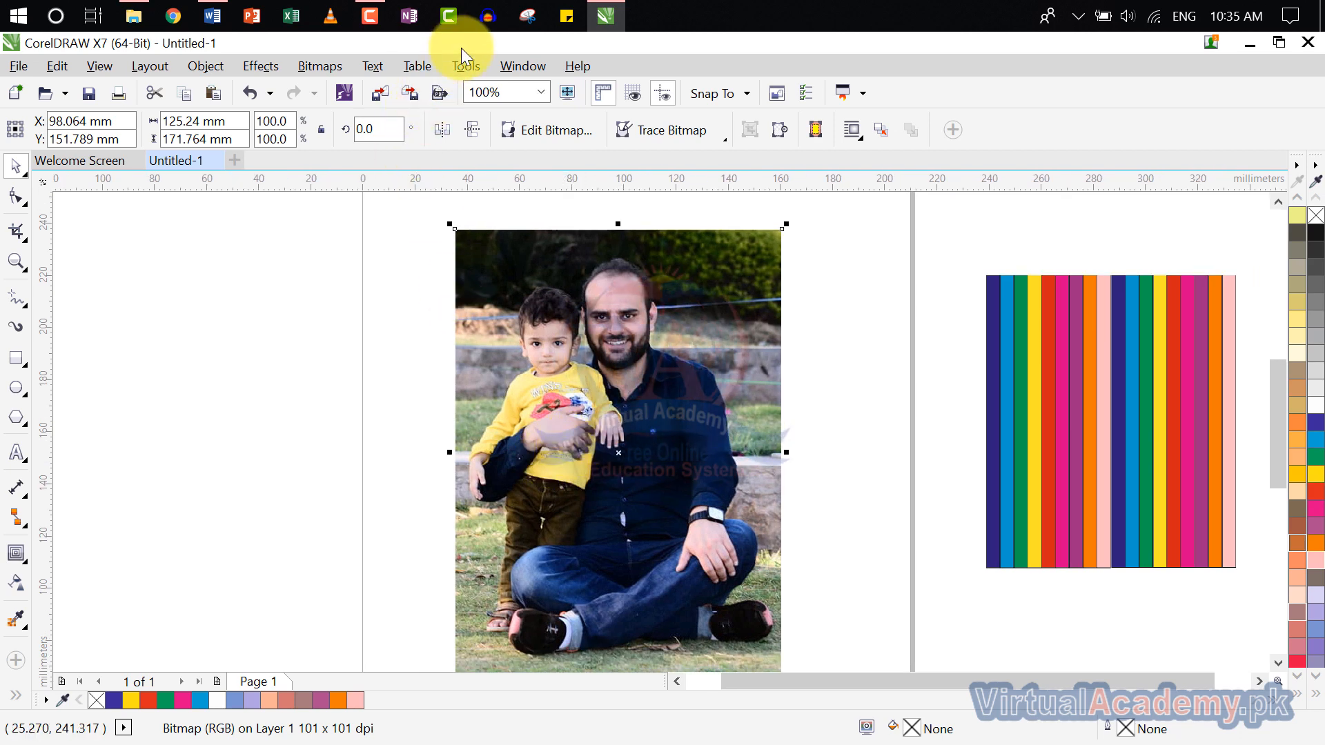
# Step: Try resampling the photo with its size units set to inches, then close Resample without applying anything
pyautogui.click(309, 67)
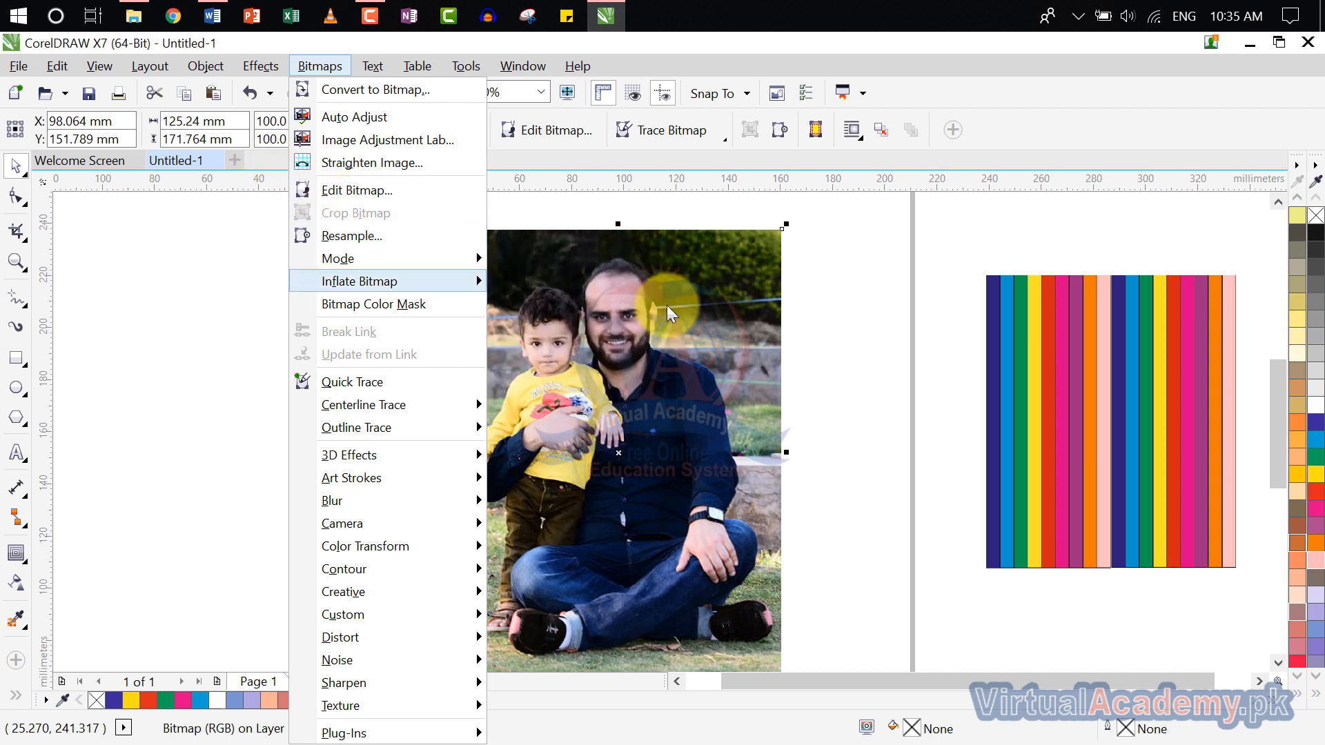
pyautogui.click(355, 241)
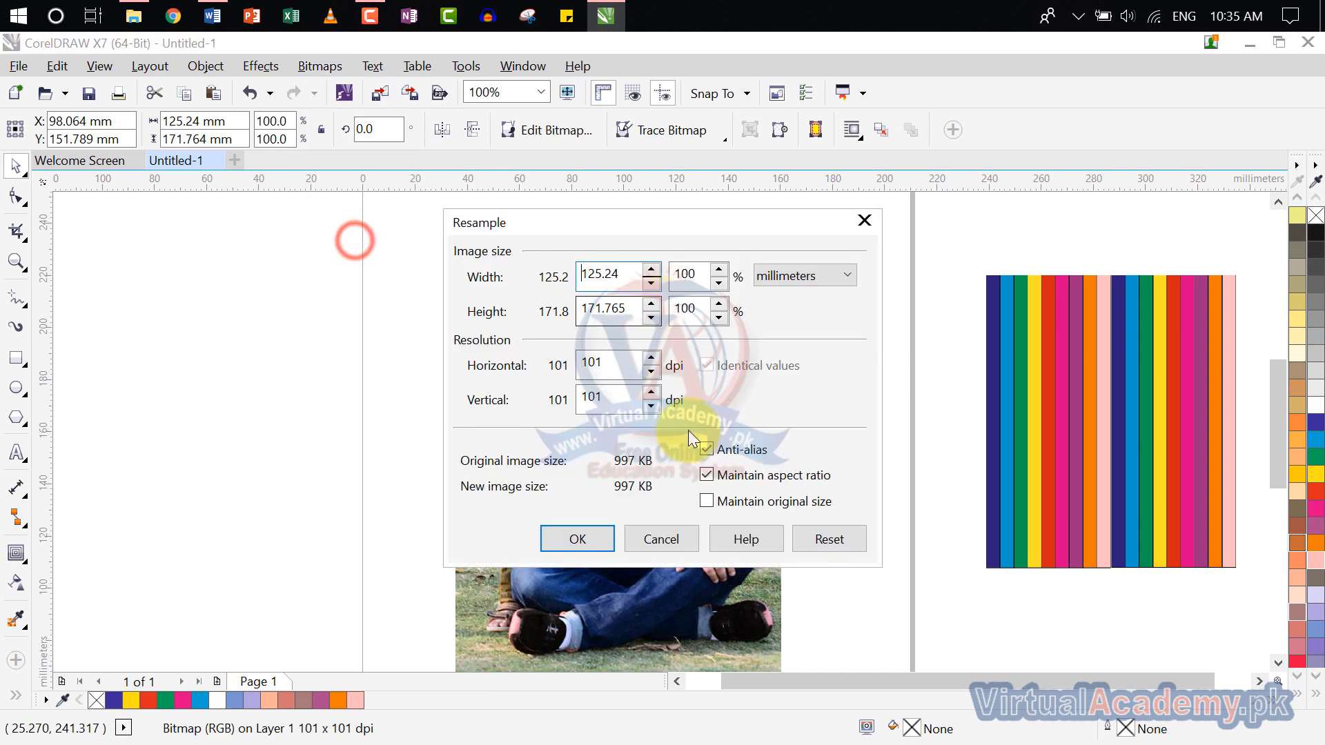
pyautogui.moveTo(577, 230); pyautogui.dragTo(745, 171)
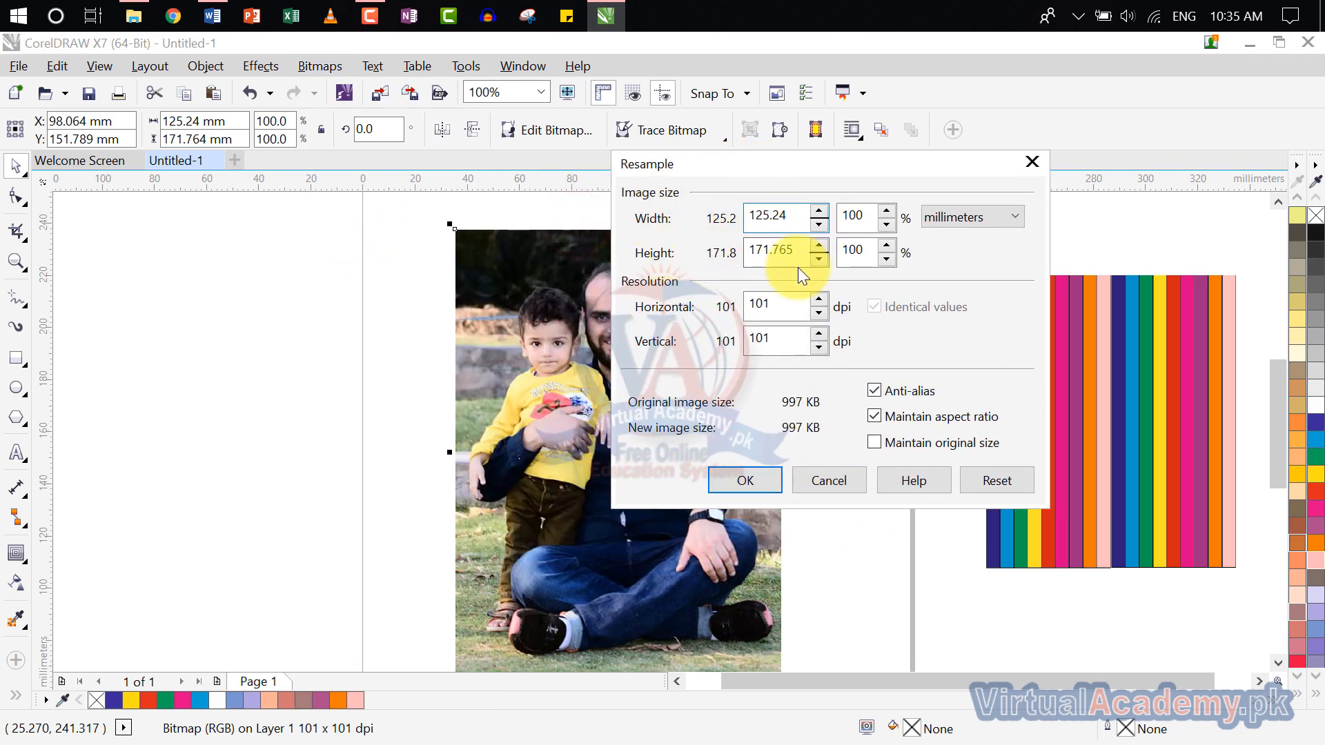
pyautogui.click(992, 220)
pyautogui.click(976, 234)
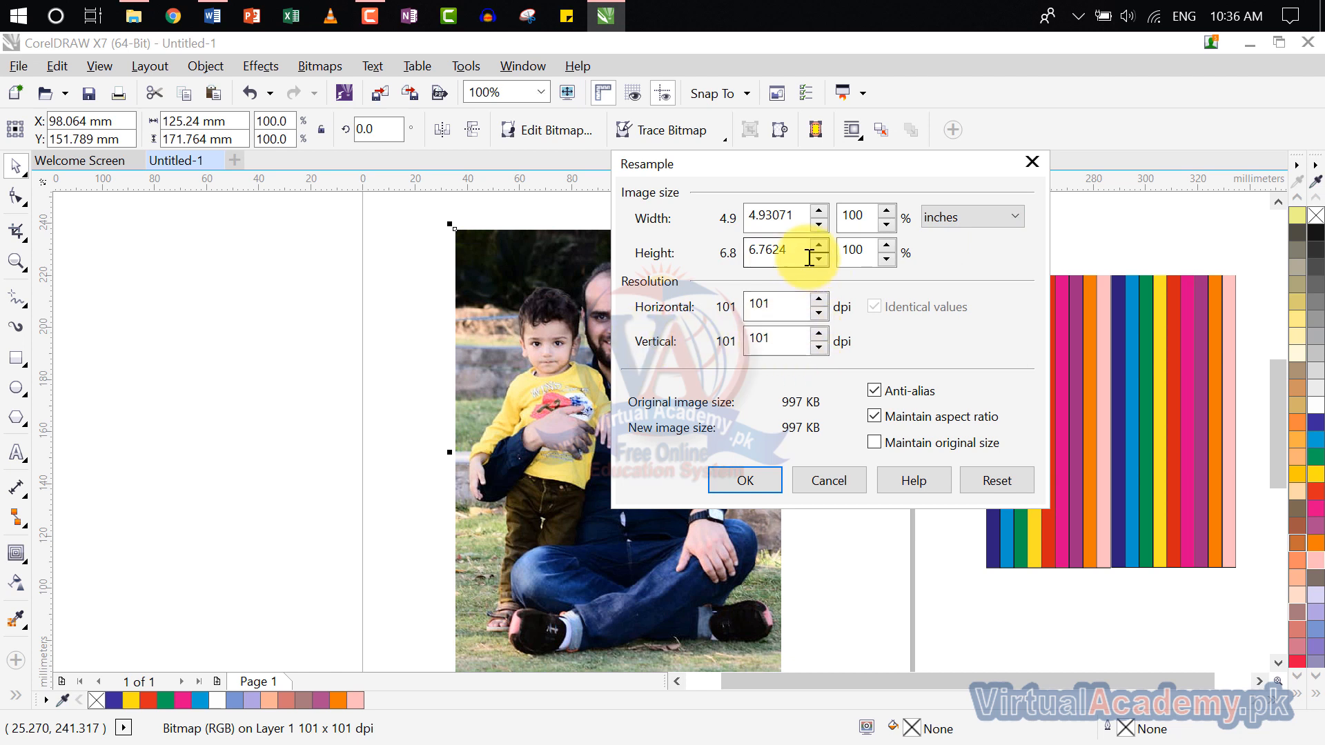
pyautogui.moveTo(808, 256); pyautogui.dragTo(695, 255)
pyautogui.moveTo(804, 216); pyautogui.dragTo(695, 221)
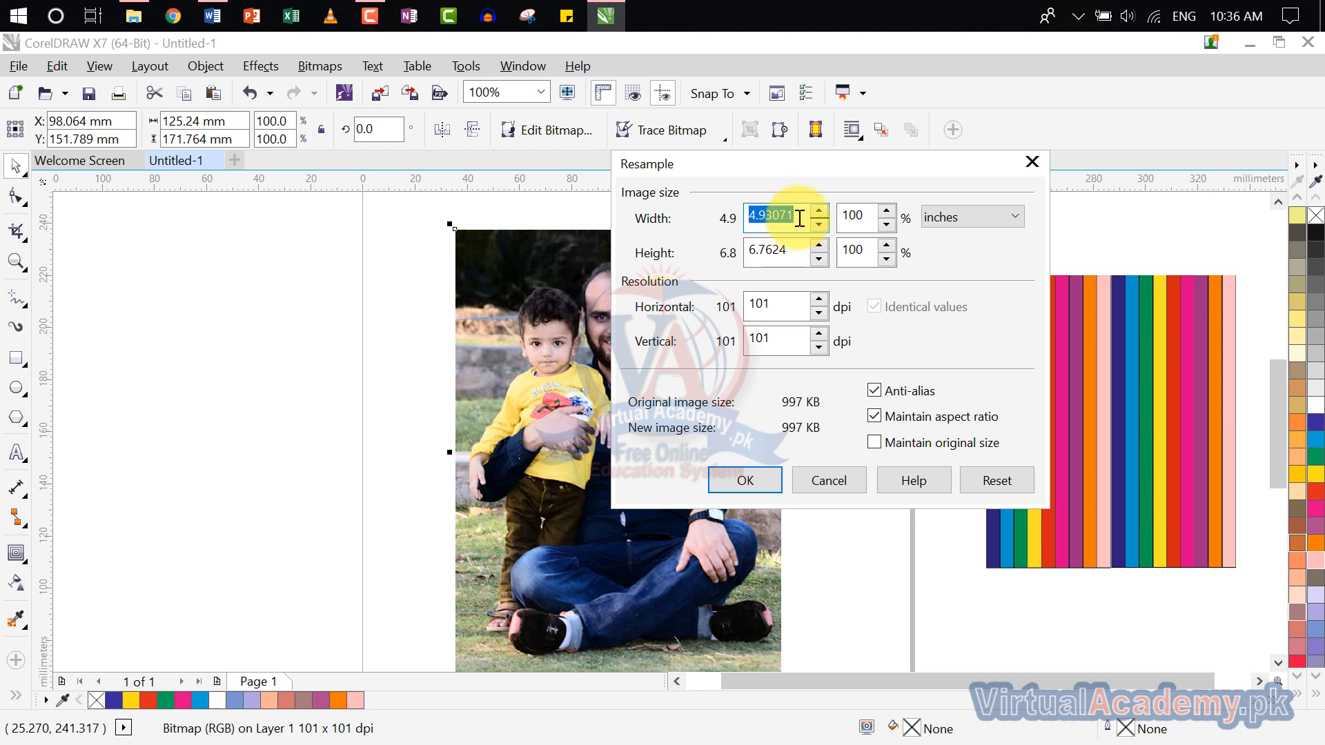
pyautogui.moveTo(781, 168); pyautogui.dragTo(805, 152)
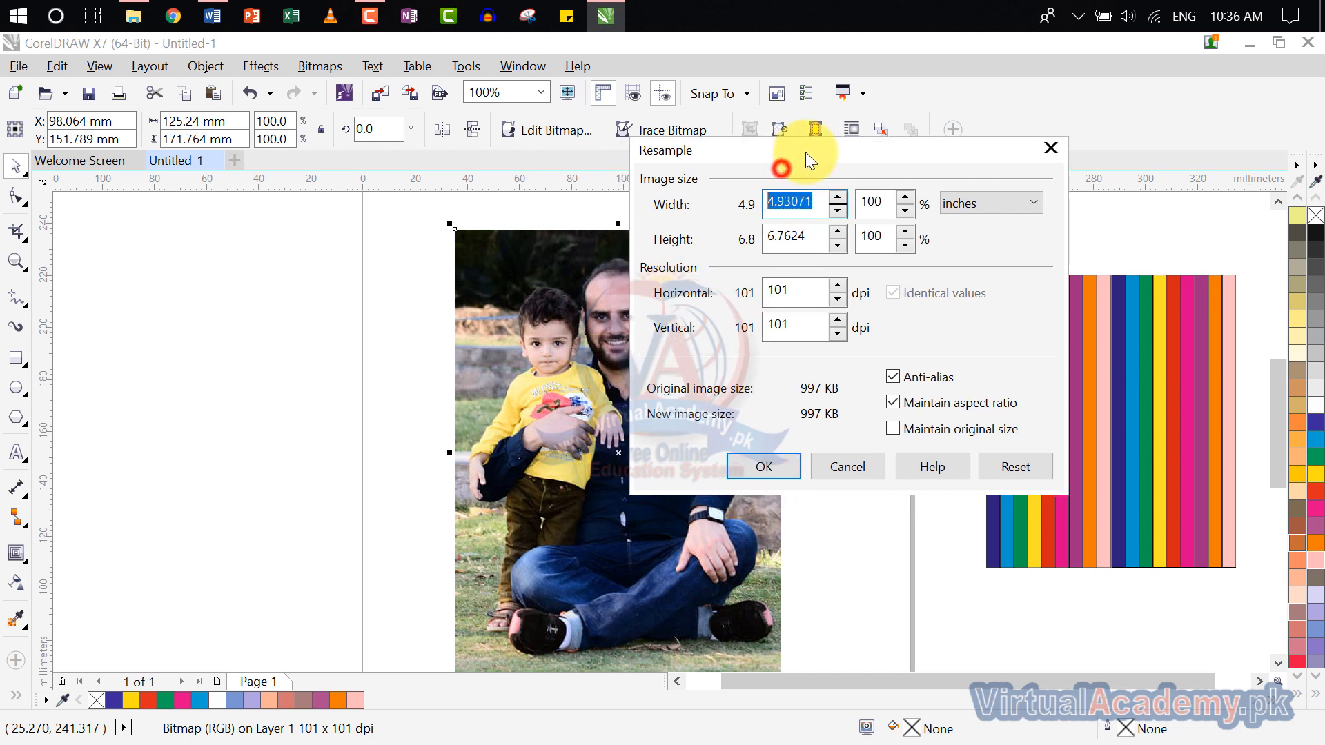
pyautogui.click(1052, 145)
# Step: Try a Black and White (1-bit) conversion of the photo with the Stucki and Halftone methods, then close it without applying
pyautogui.click(355, 64)
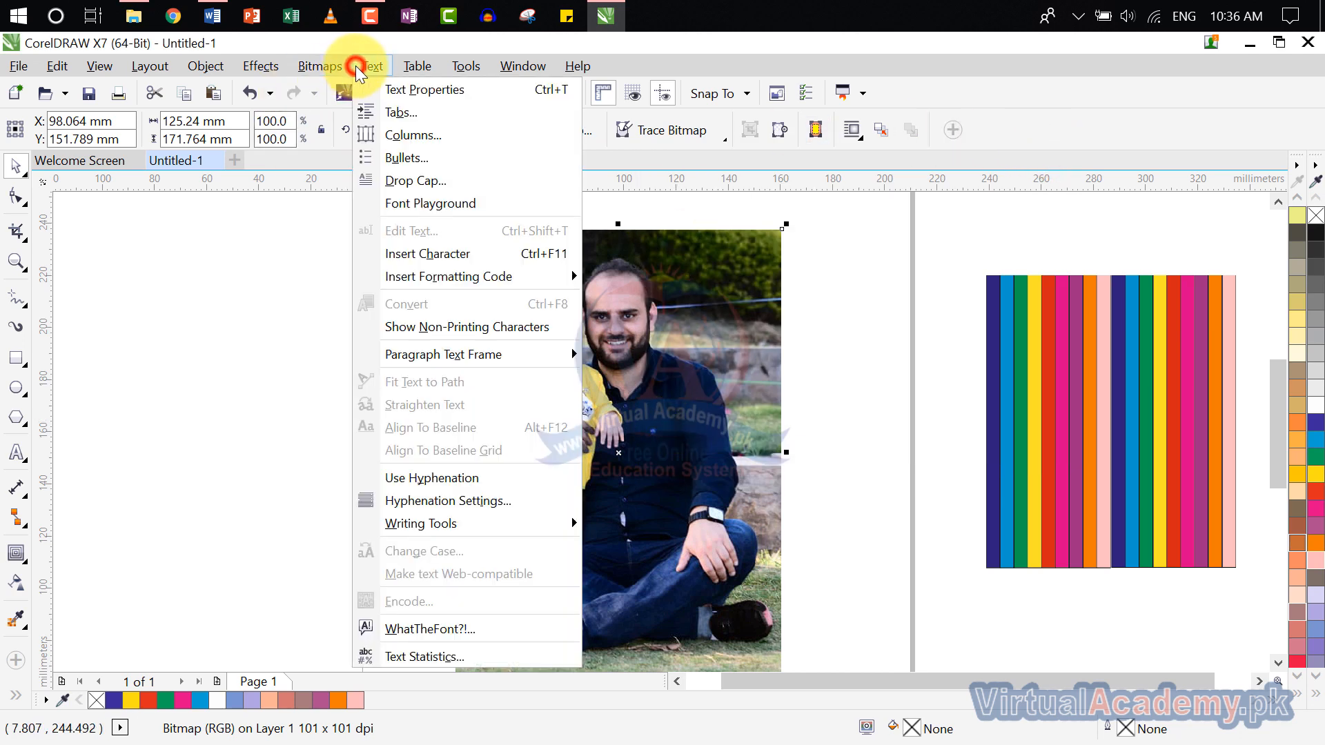
pyautogui.moveTo(338, 65)
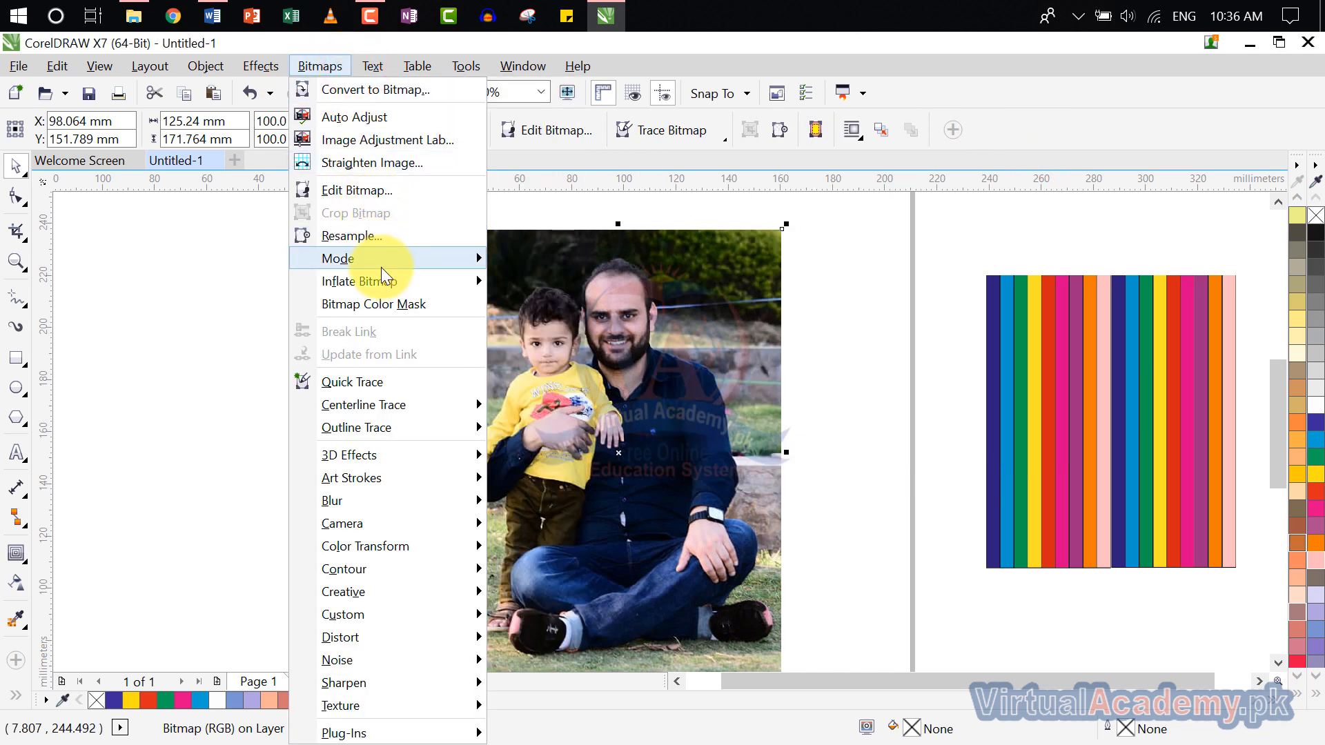
pyautogui.moveTo(382, 268)
pyautogui.click(570, 262)
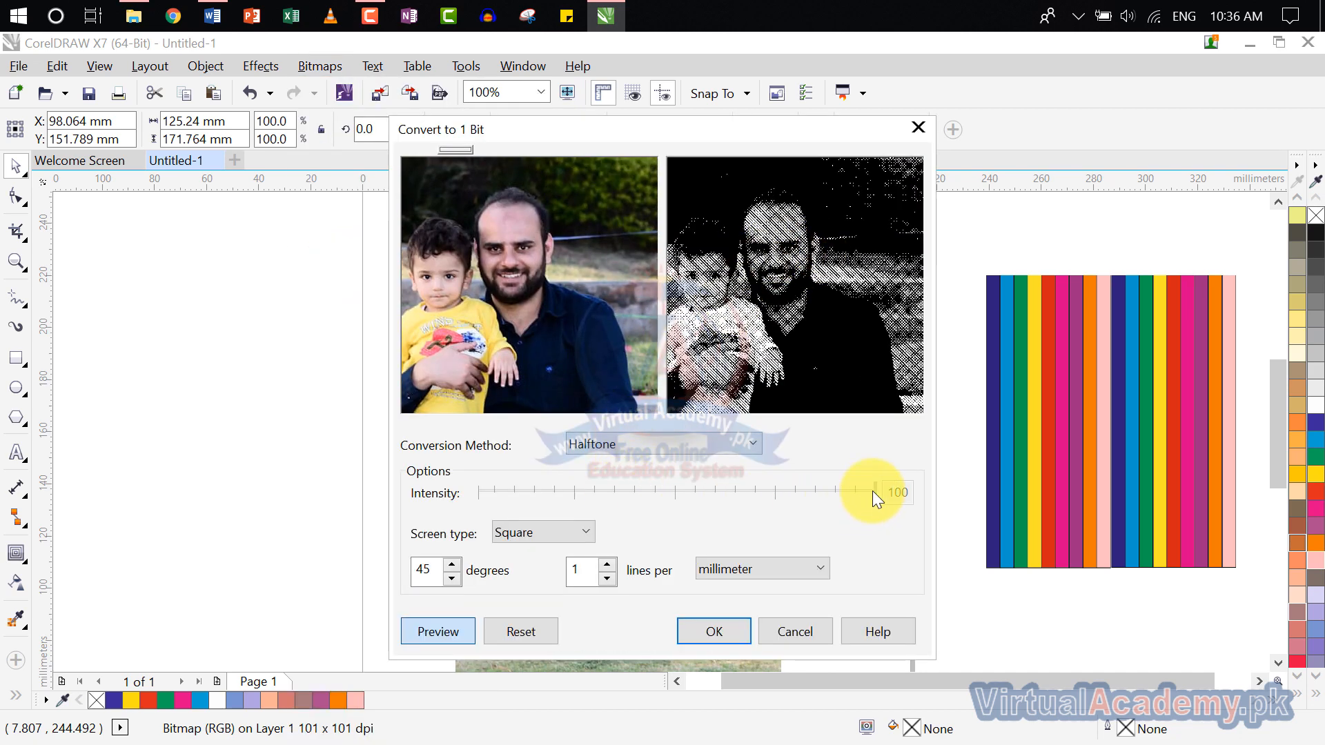
pyautogui.moveTo(872, 491); pyautogui.dragTo(772, 491)
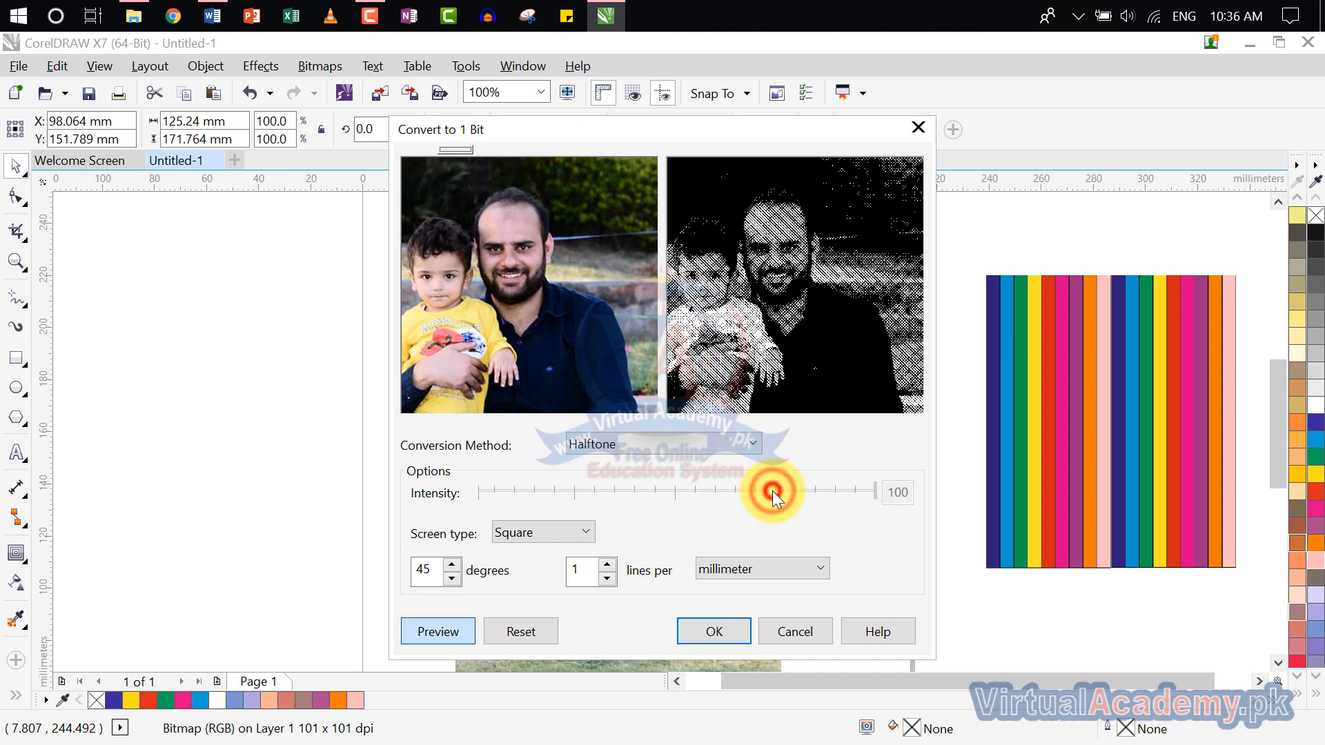
pyautogui.click(704, 445)
pyautogui.click(652, 511)
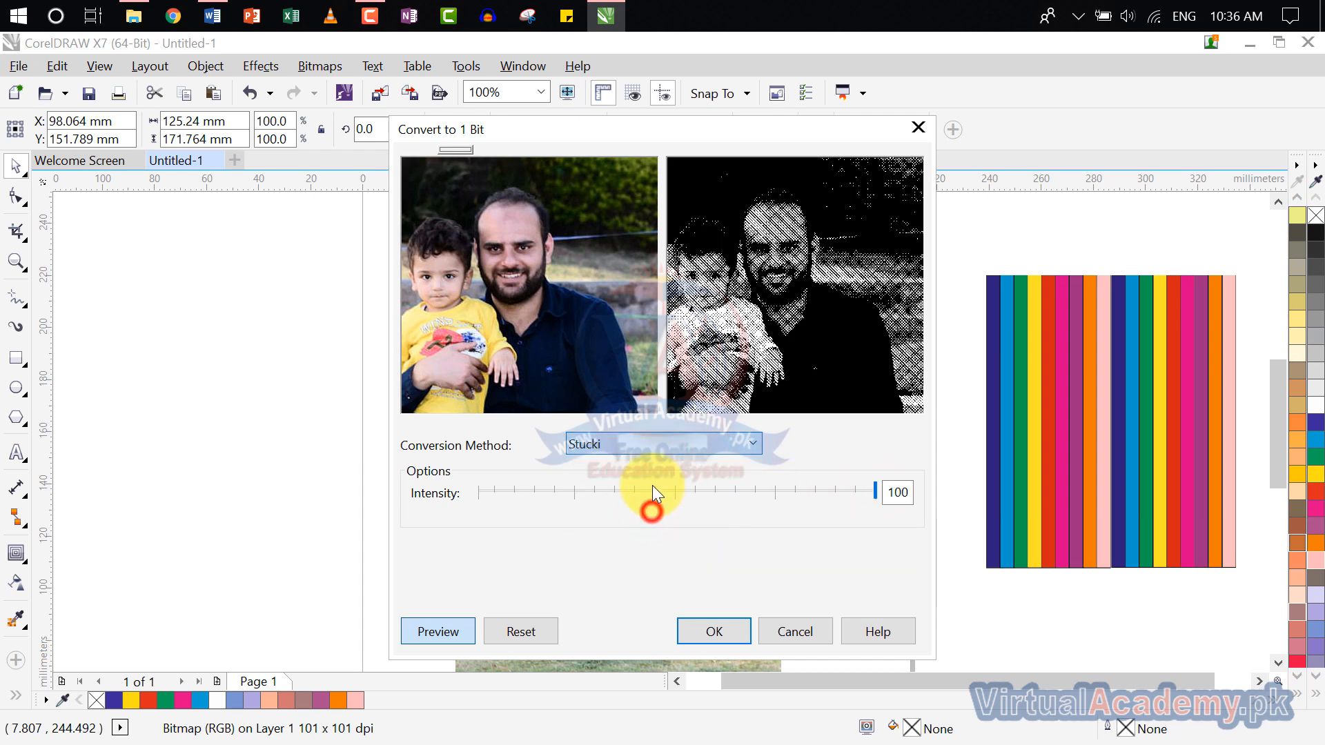
pyautogui.click(655, 449)
pyautogui.click(645, 552)
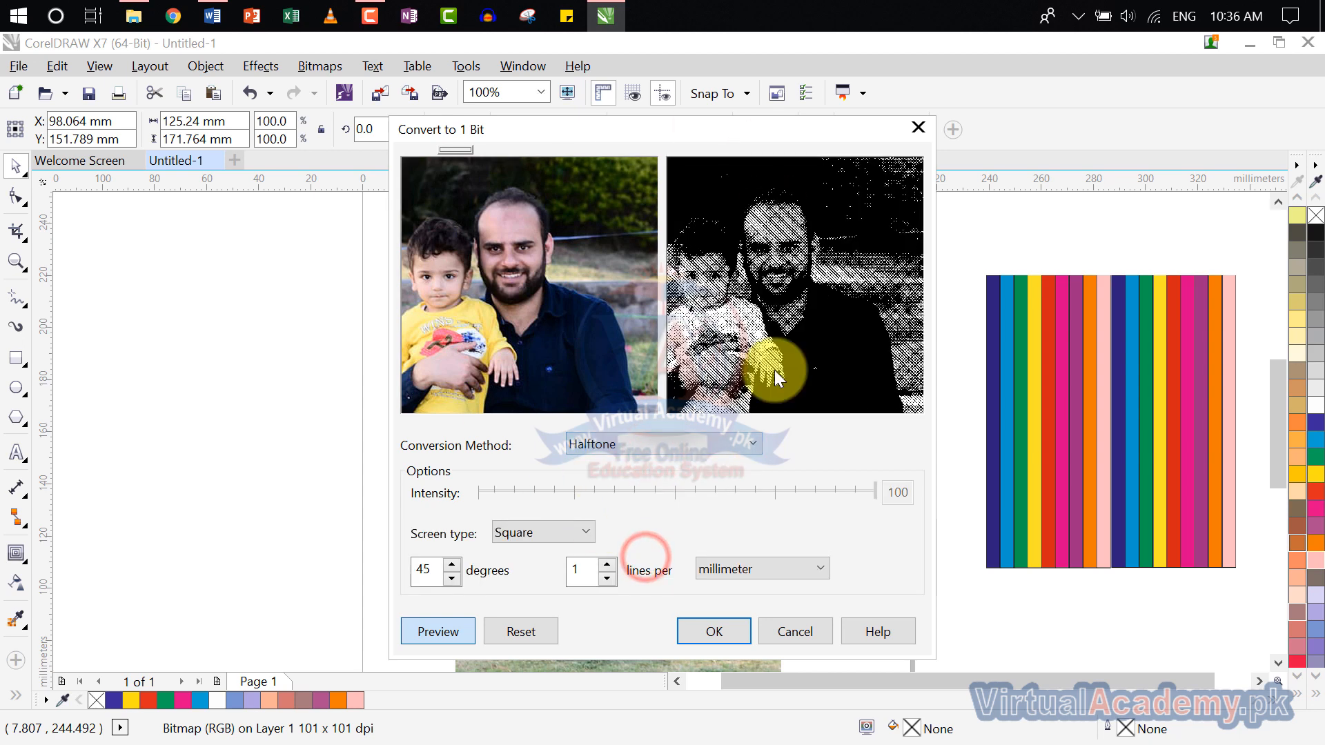
pyautogui.click(913, 134)
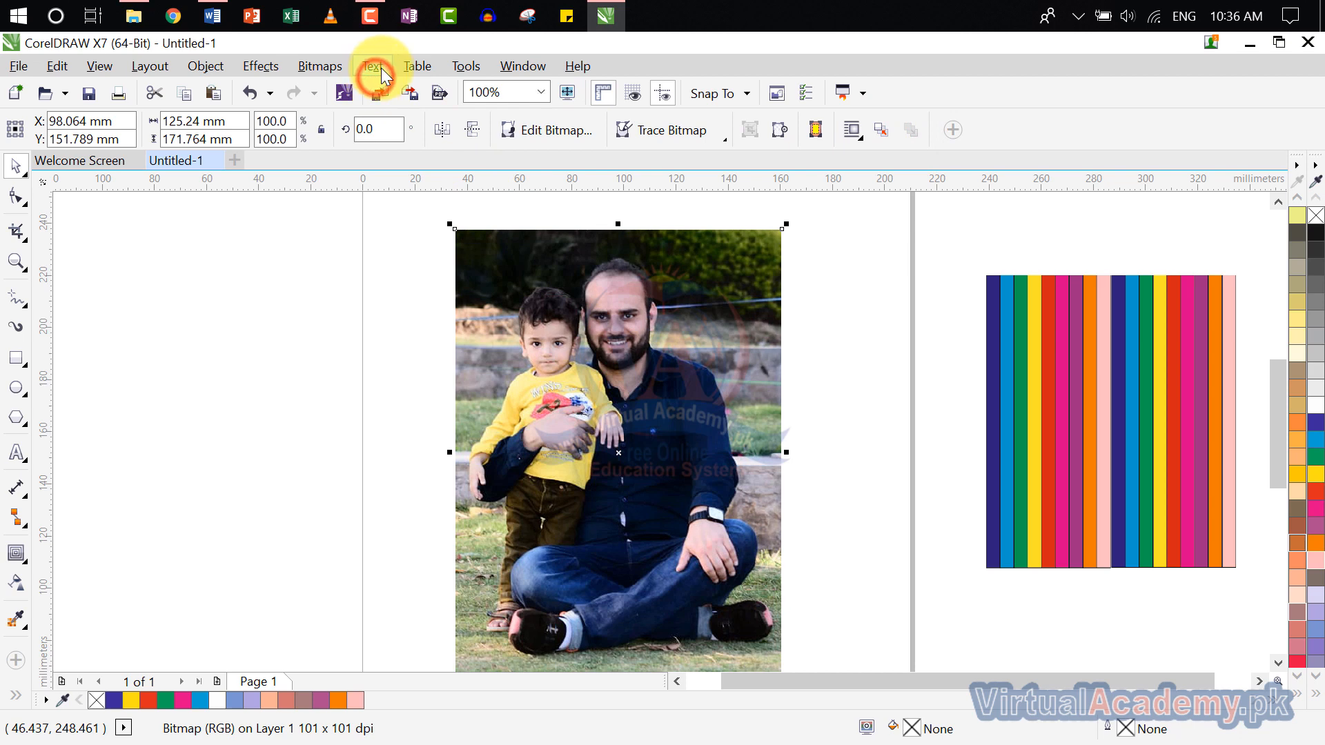
# Step: Convert the photo's colour mode to Lab Color (24-bit)
pyautogui.click(330, 66)
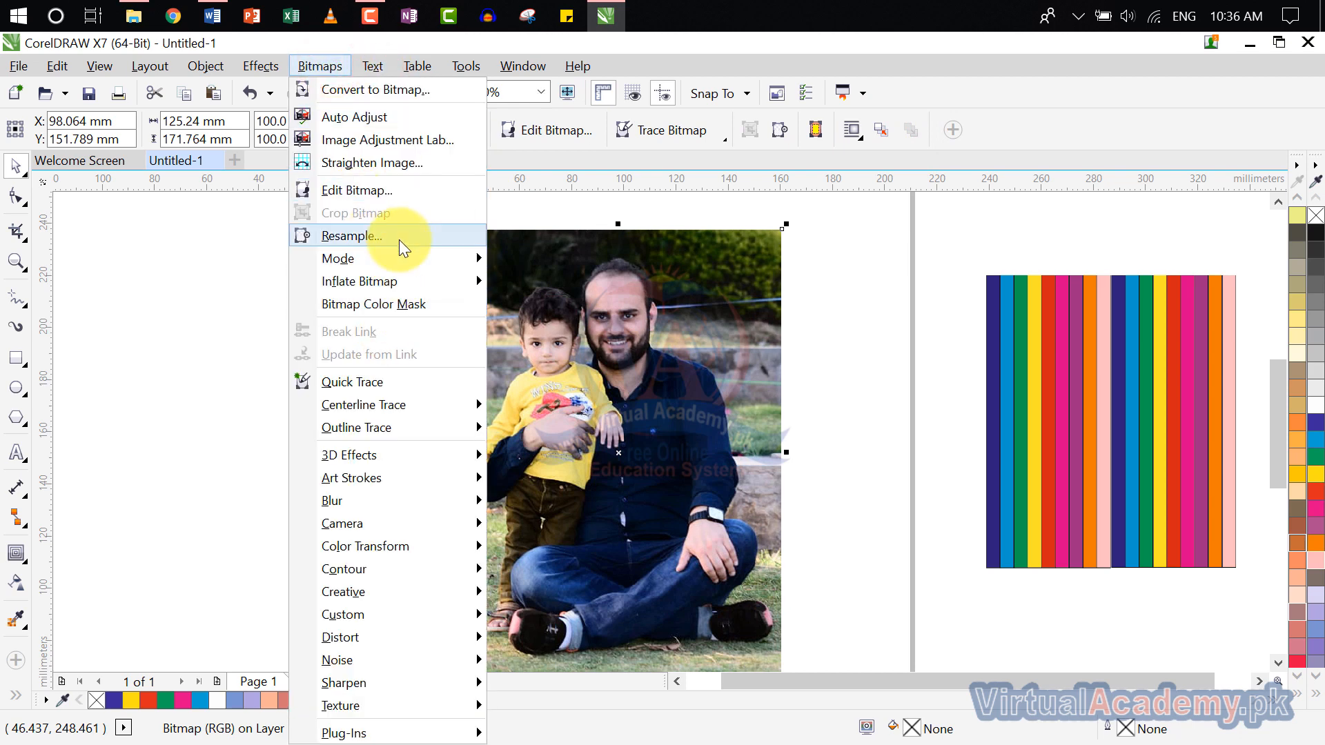
pyautogui.moveTo(407, 256)
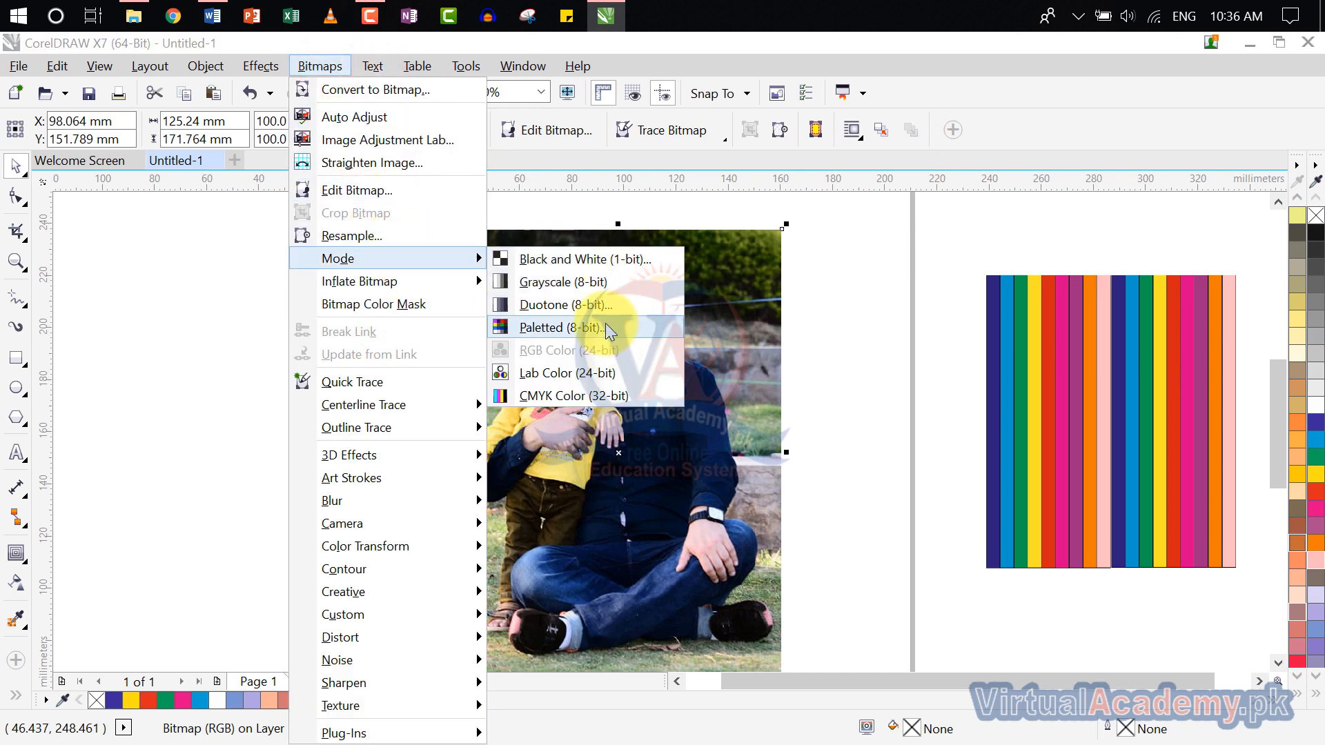
pyautogui.click(606, 378)
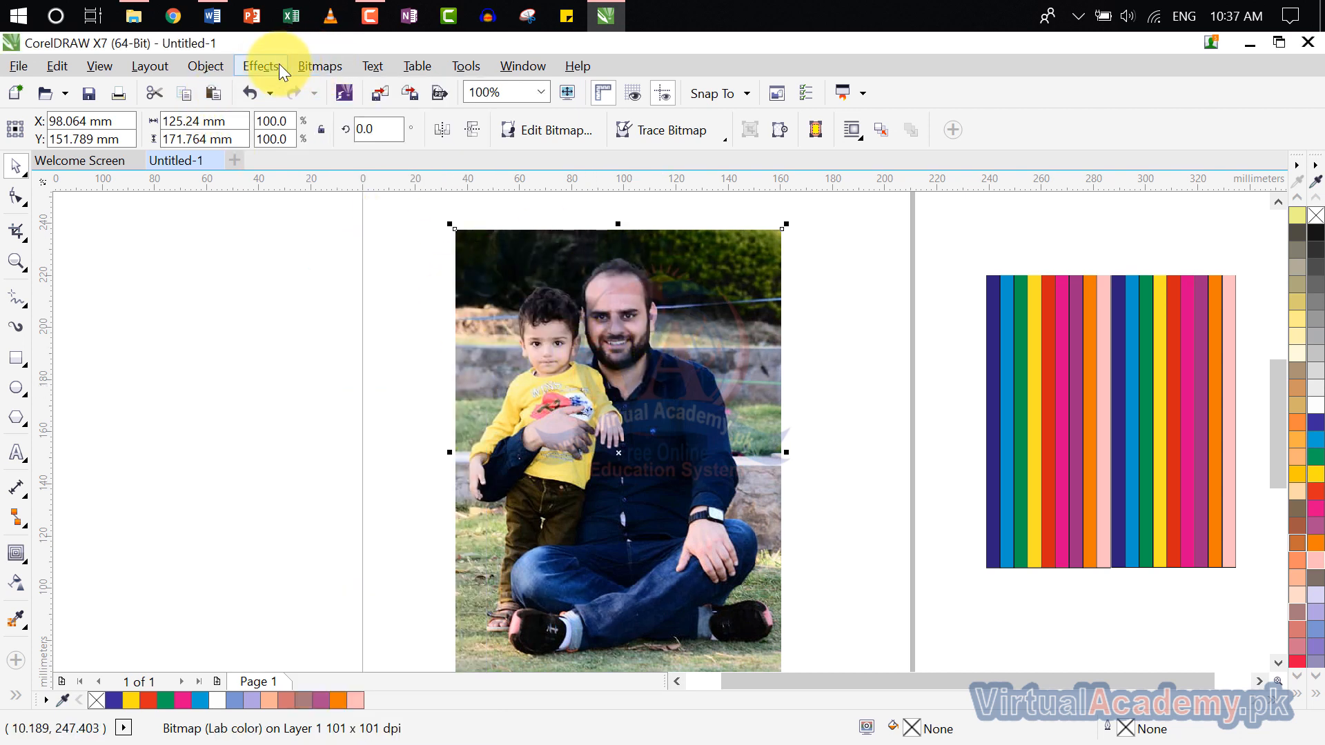
# Step: Try converting the photo to CMYK Color (32-bit), then undo the conversion
pyautogui.click(317, 63)
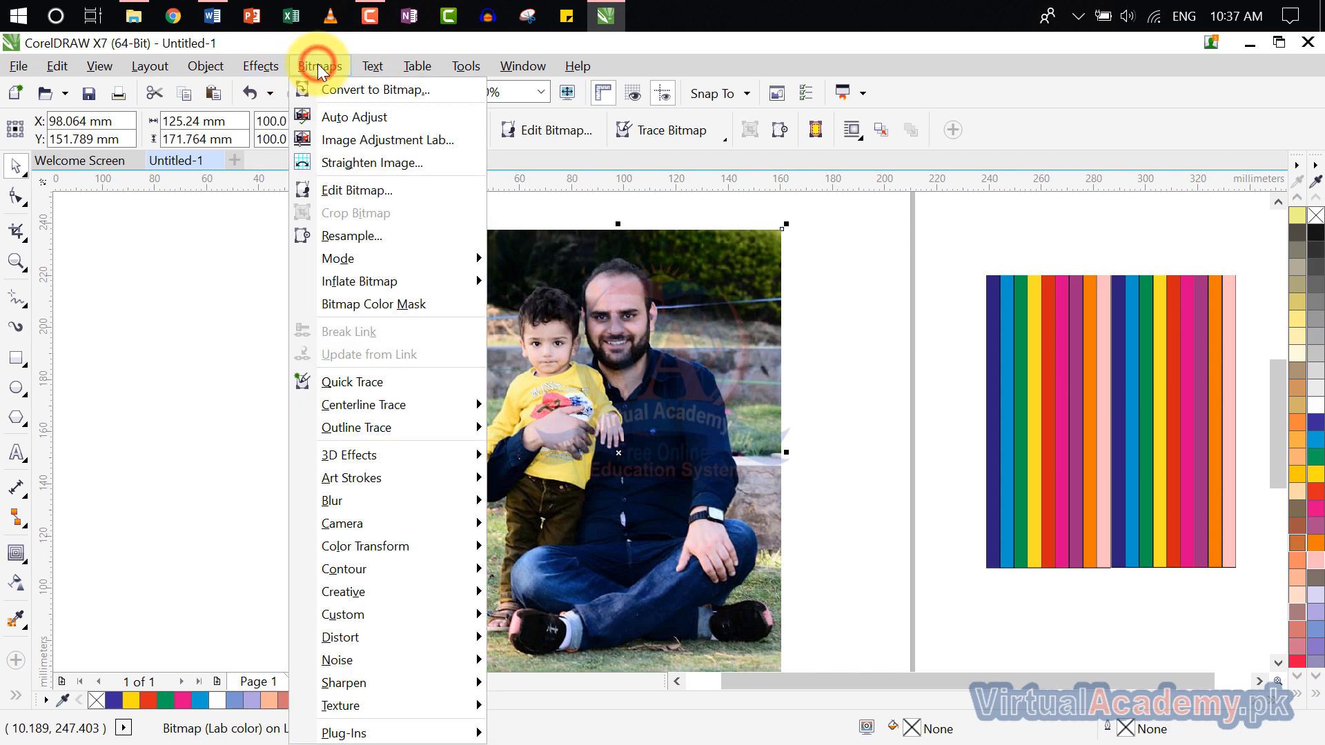
pyautogui.moveTo(379, 255)
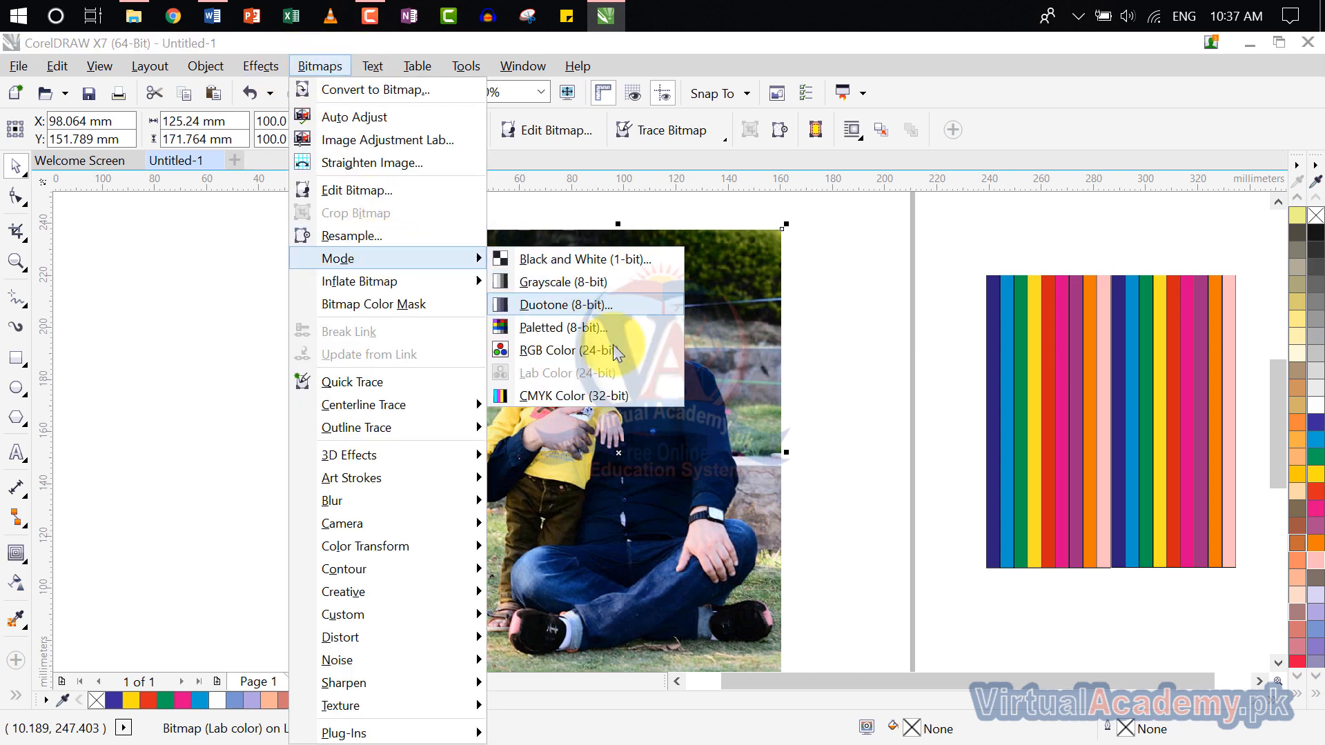
pyautogui.click(598, 391)
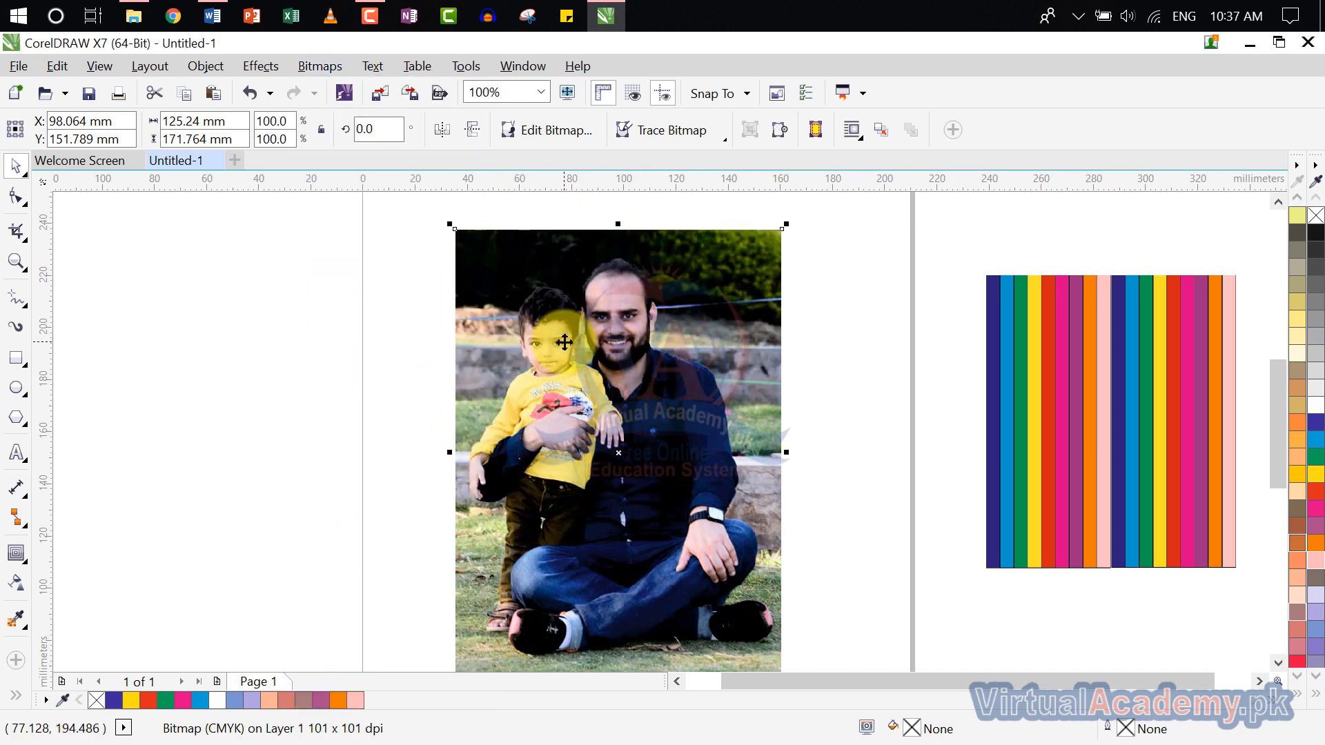
pyautogui.hotkey('ctrl', 'z')
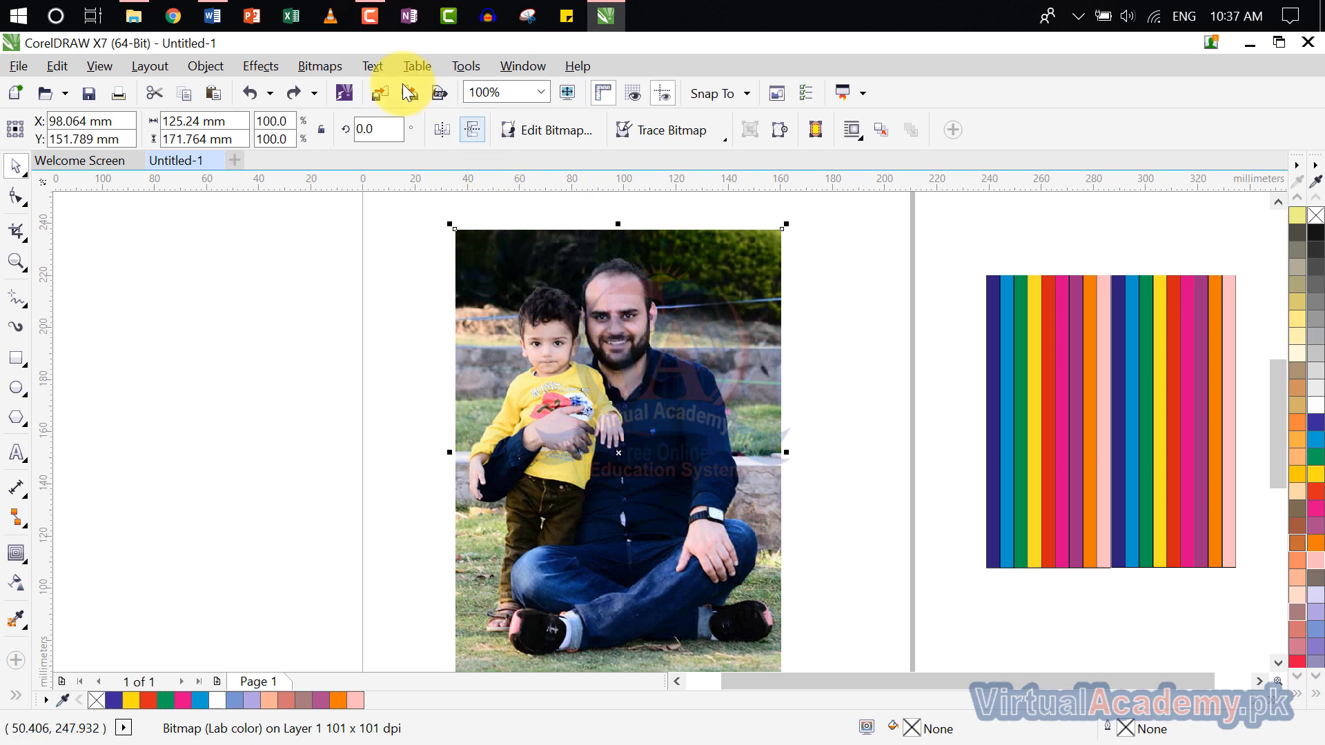
# Step: Open the manual Inflate Bitmap settings for the photo, then close them without applying anything
pyautogui.click(345, 66)
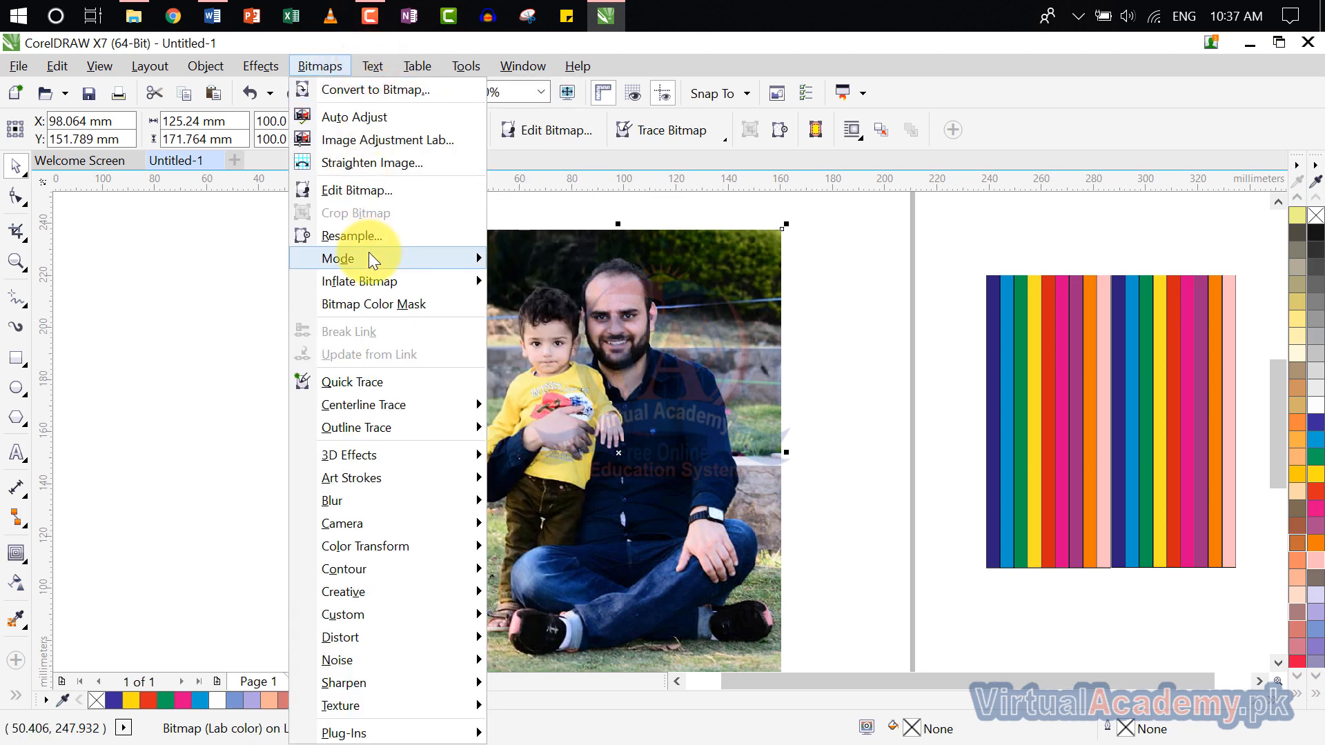
pyautogui.moveTo(369, 257)
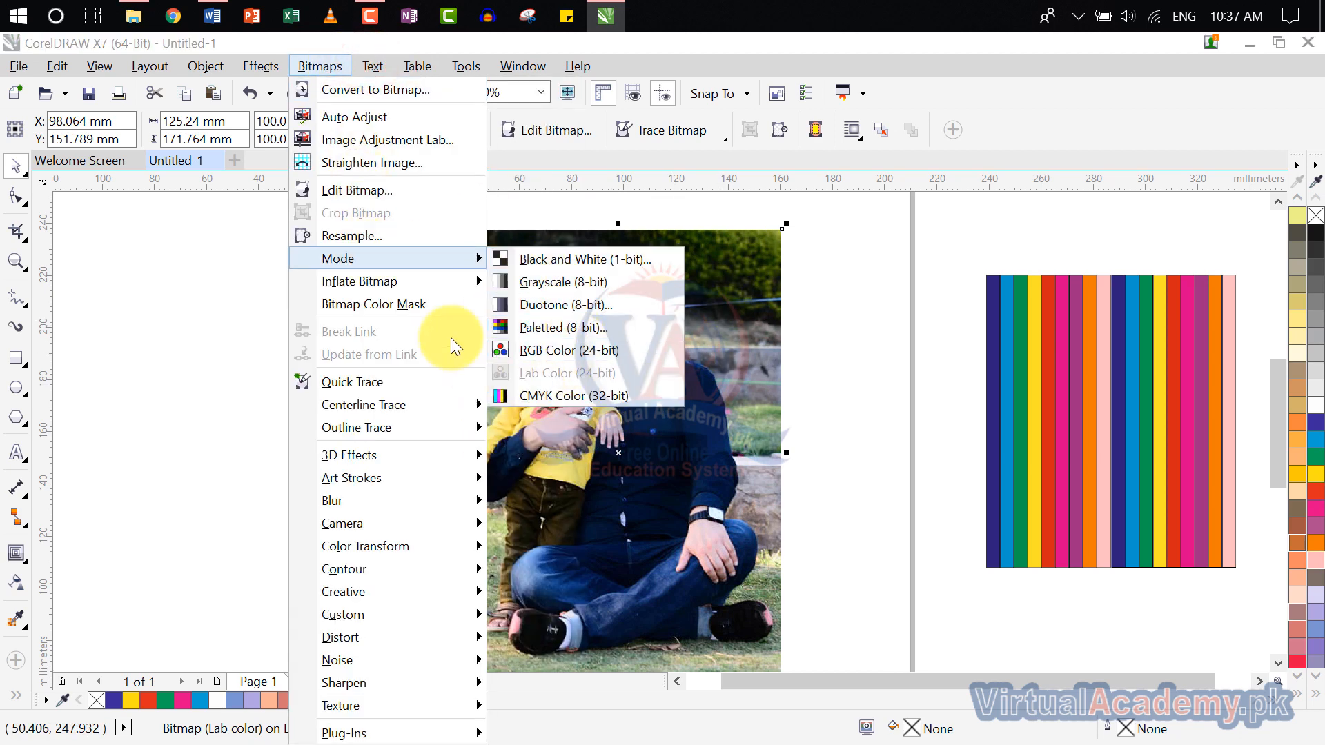
pyautogui.moveTo(385, 281)
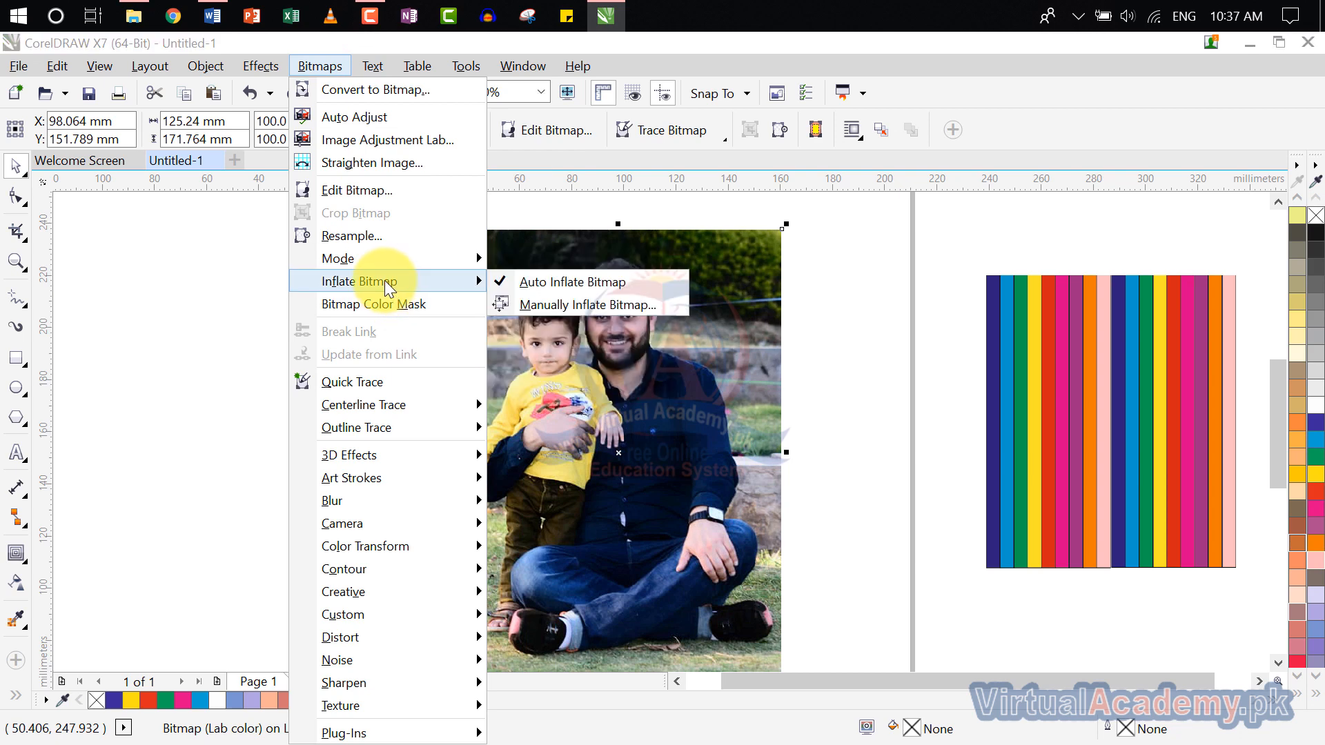
pyautogui.click(599, 305)
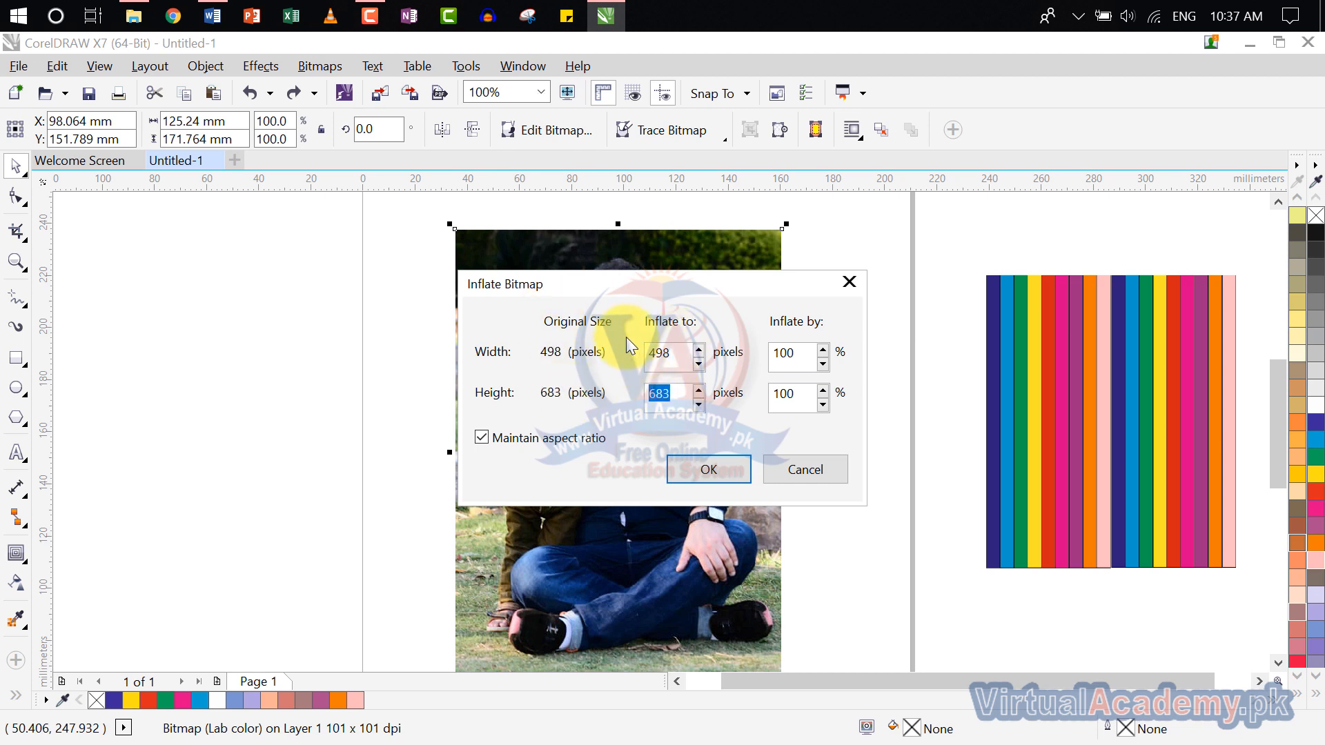
pyautogui.click(848, 282)
# Step: Select the striped colour bitmap beside the page and open Bitmap Color Mask for it
pyautogui.click(310, 73)
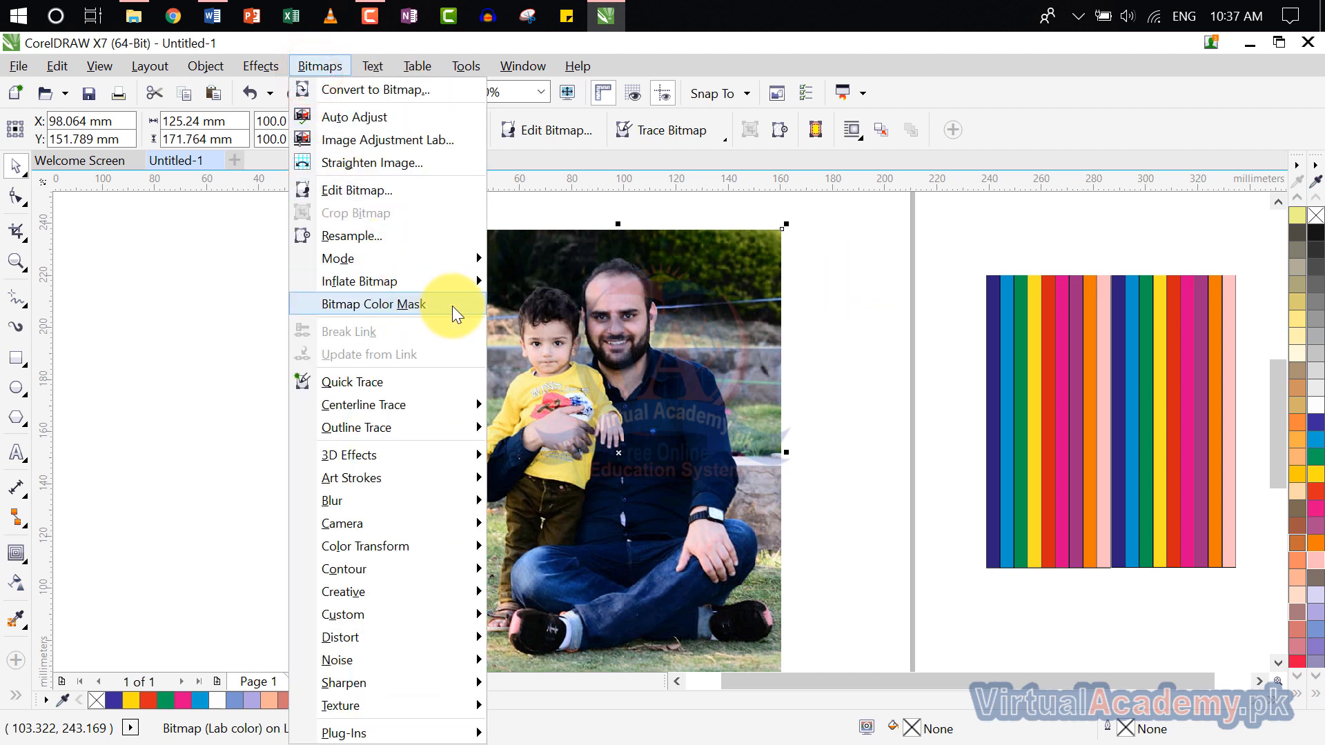
pyautogui.click(1115, 446)
pyautogui.click(1113, 448)
pyautogui.hscroll(3, 1102, 677)
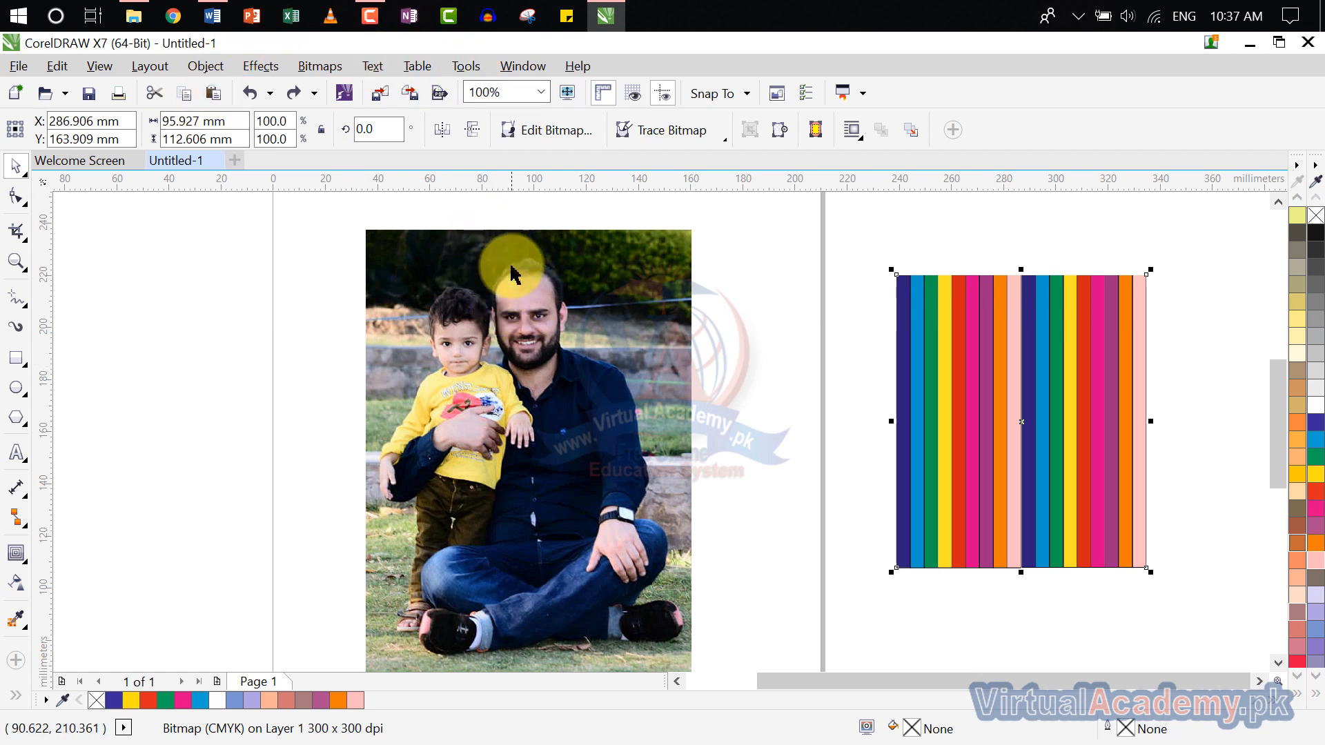
pyautogui.click(416, 66)
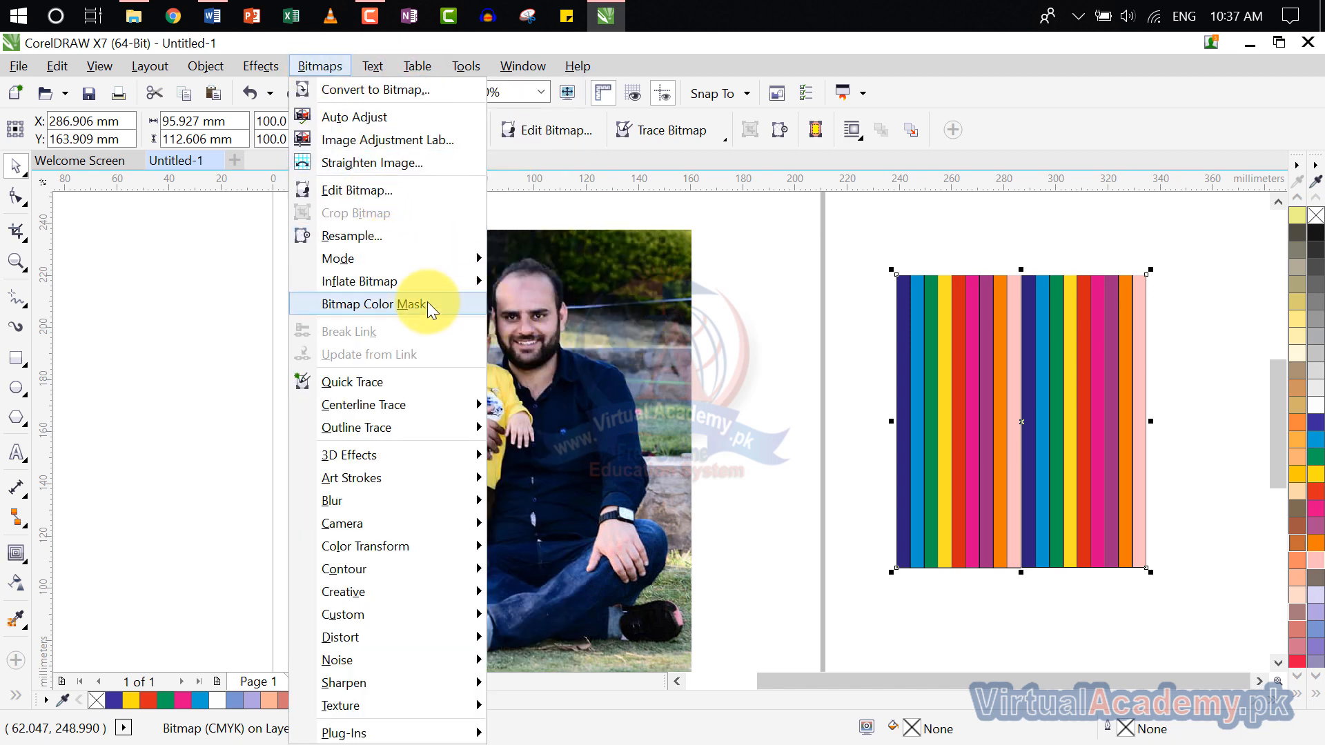
pyautogui.click(976, 384)
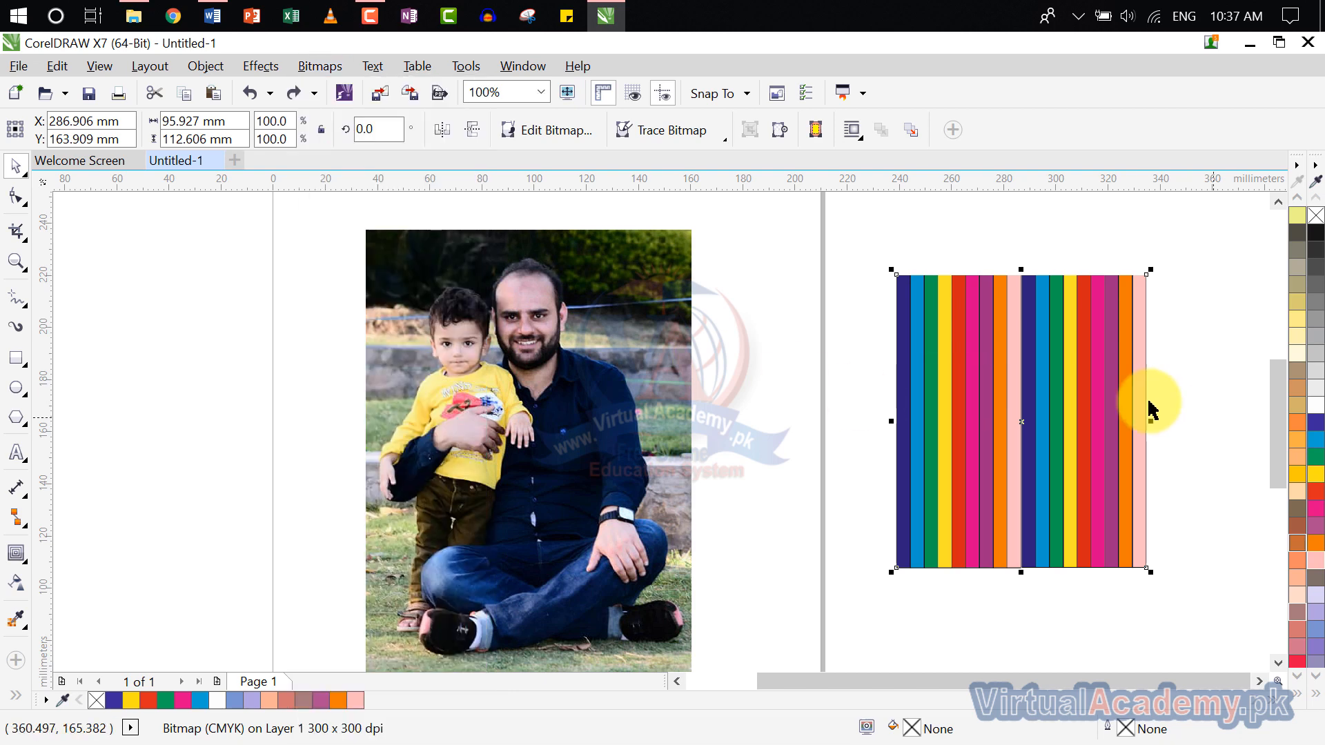
pyautogui.click(368, 65)
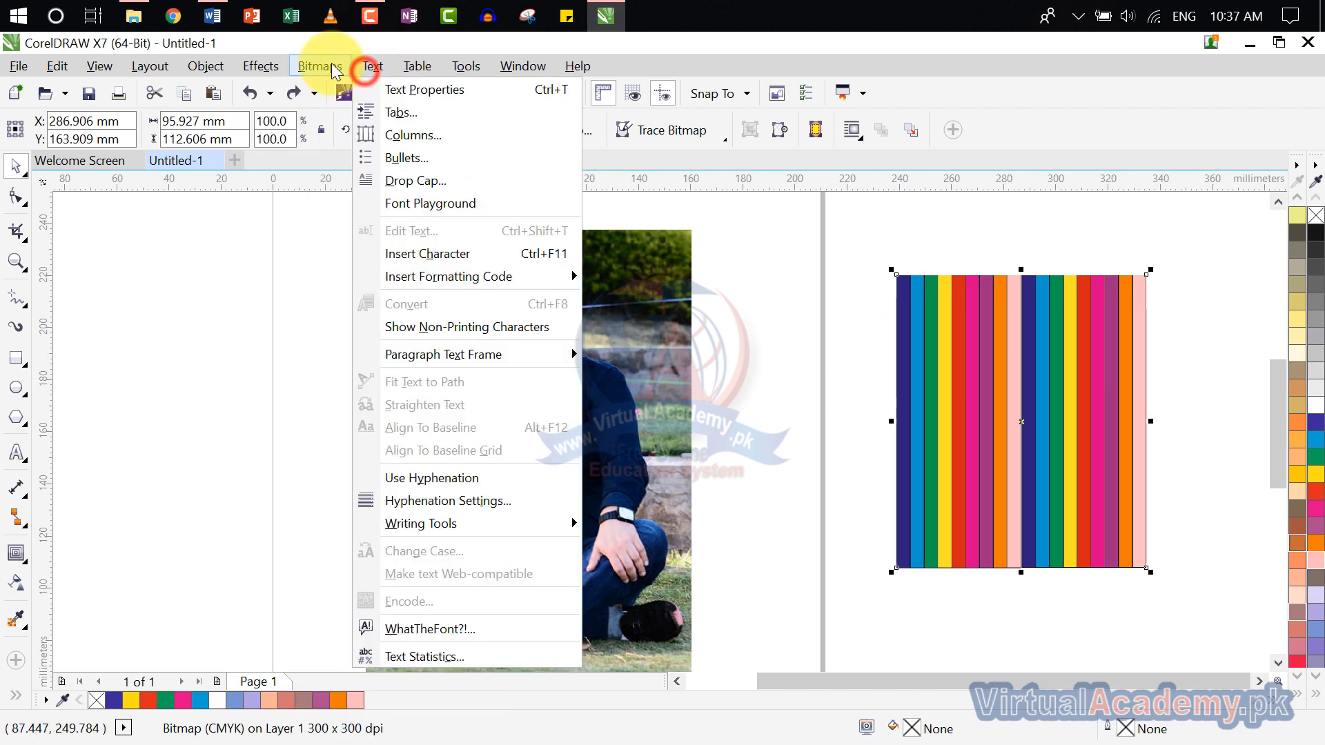
pyautogui.moveTo(336, 69)
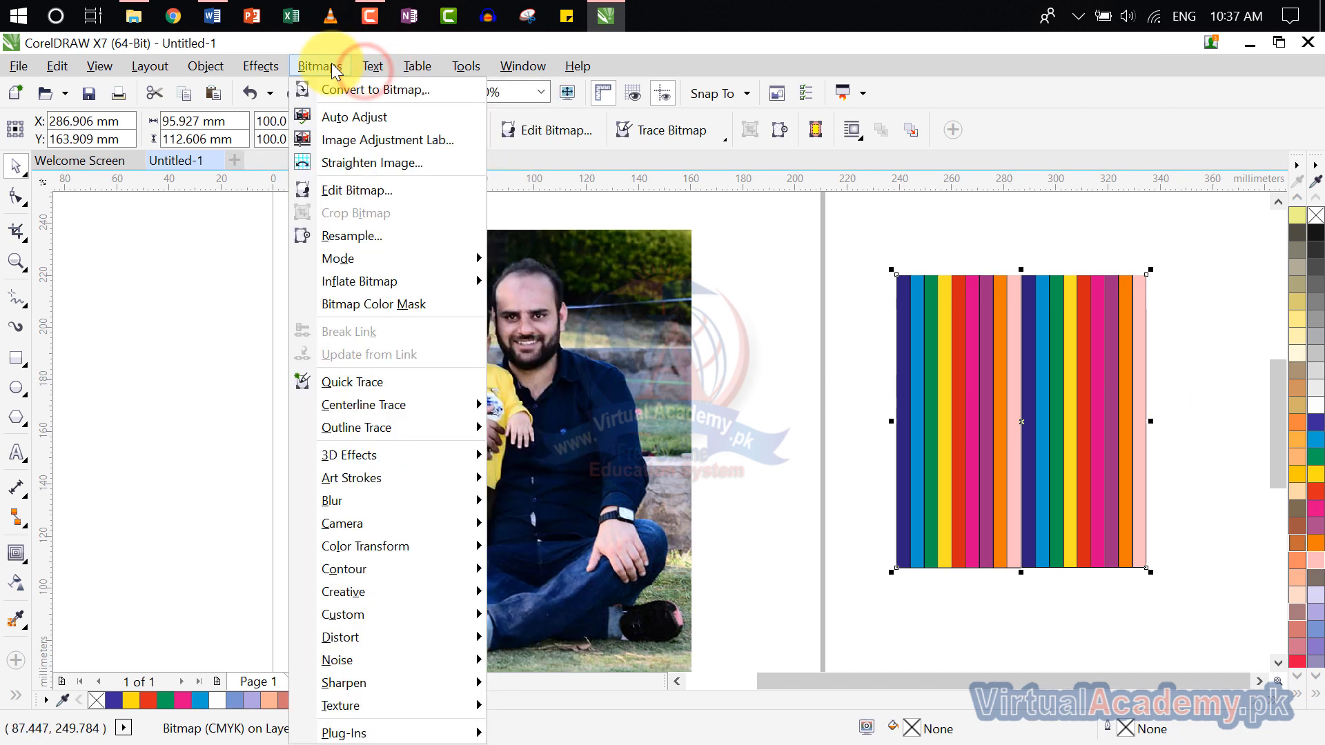
pyautogui.click(388, 304)
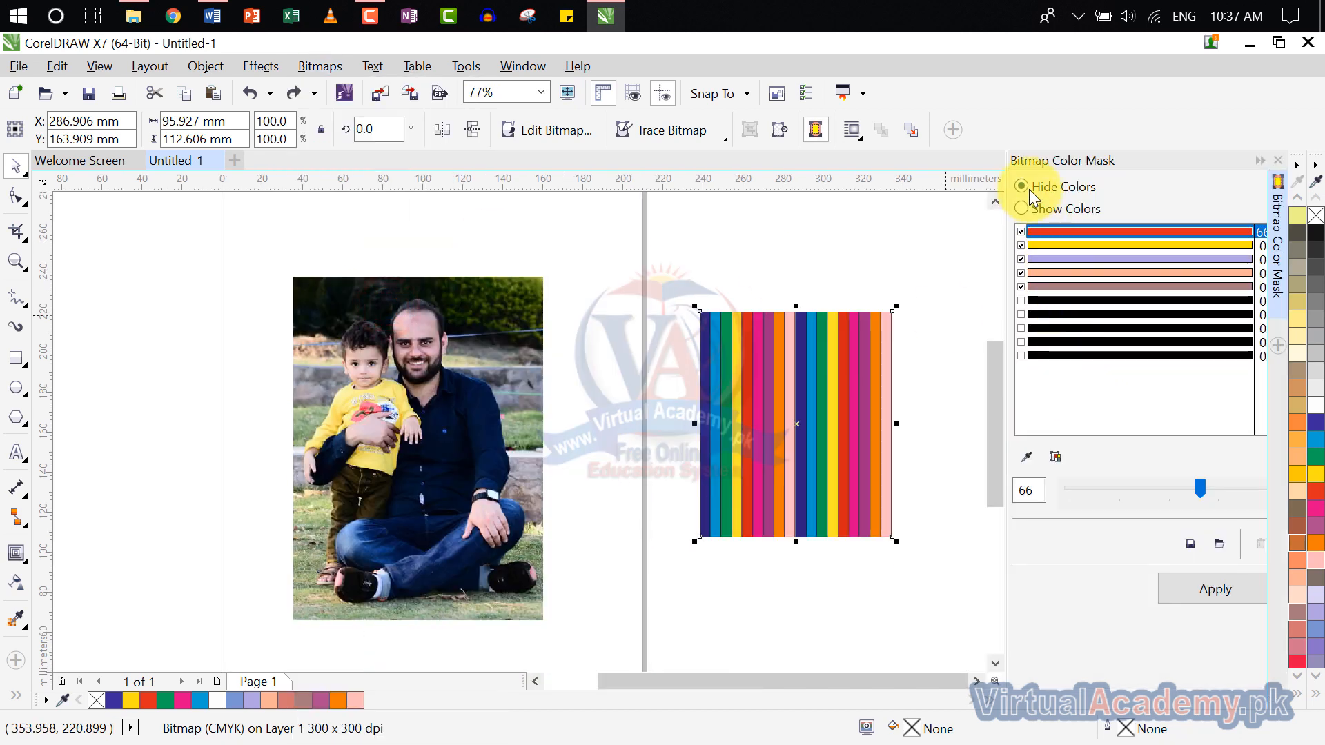
# Step: Try switching the first mask colour off and back on in the colour list
pyautogui.click(1066, 394)
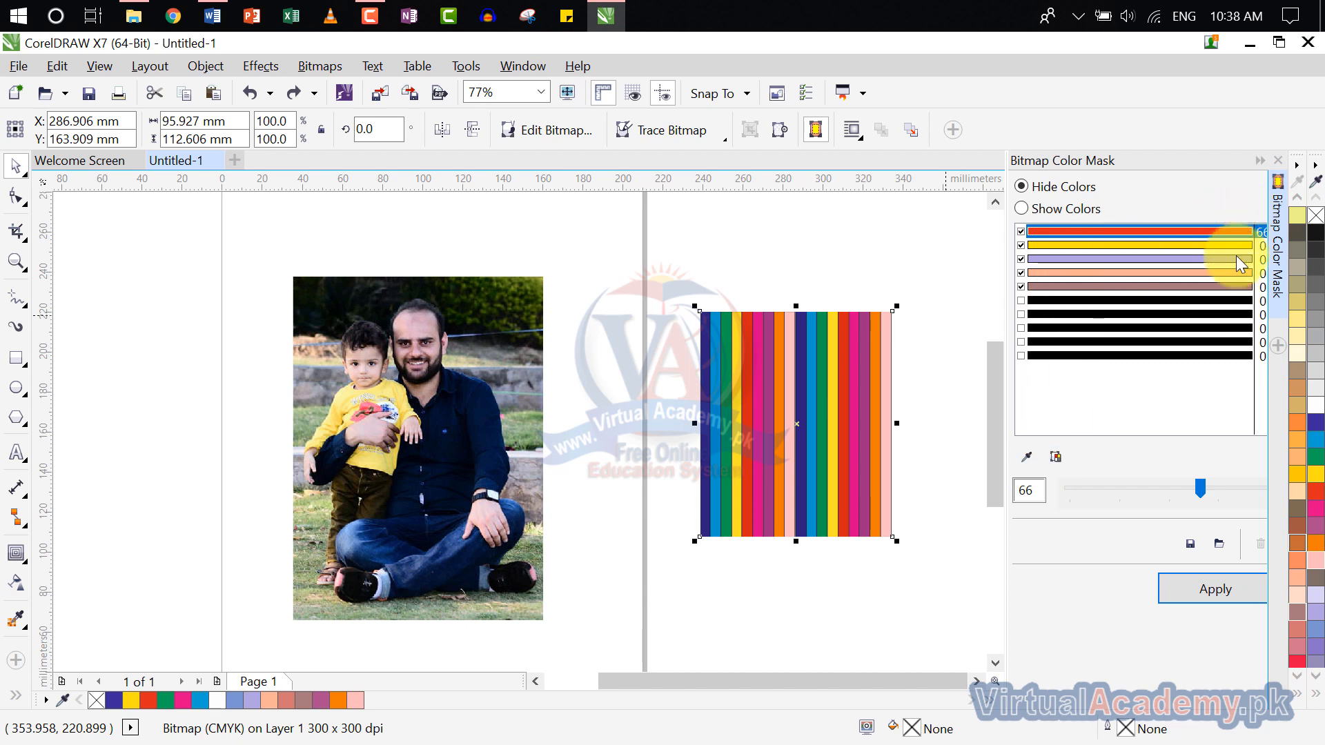
pyautogui.click(1084, 371)
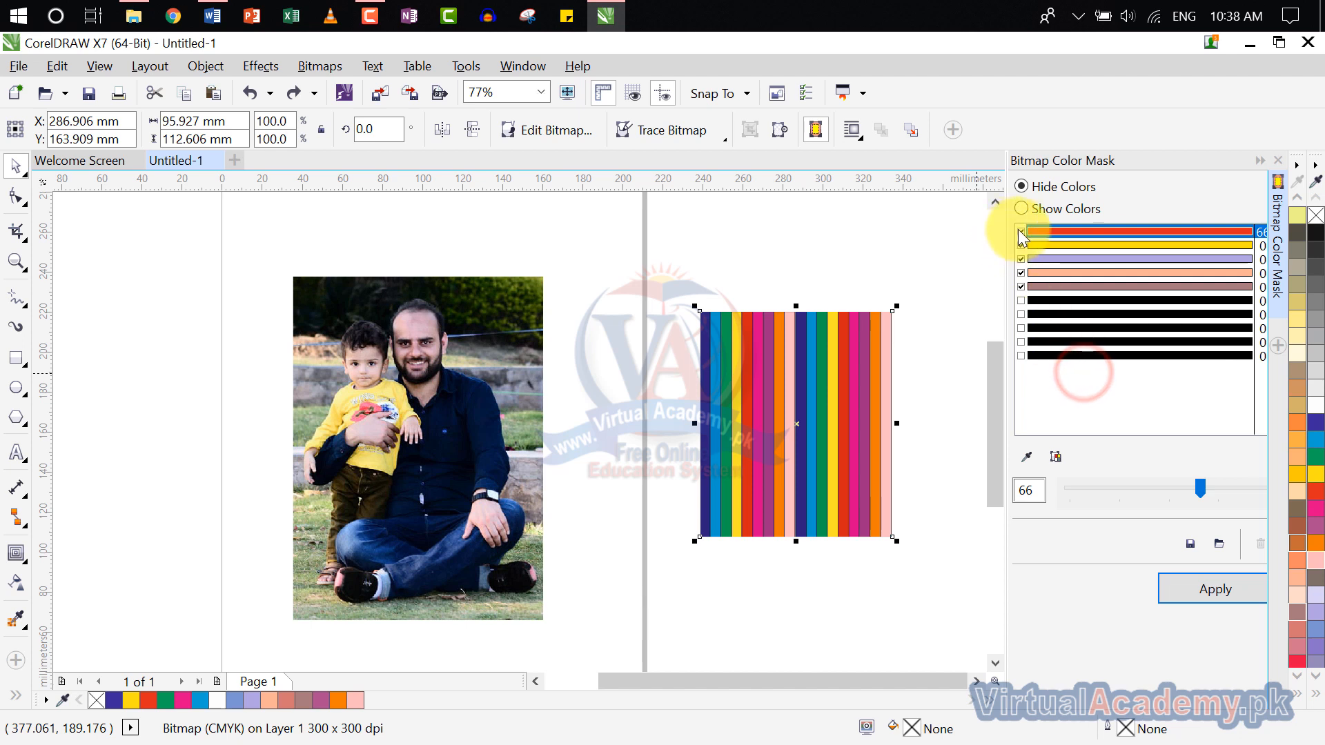
pyautogui.click(1021, 231)
pyautogui.click(1020, 245)
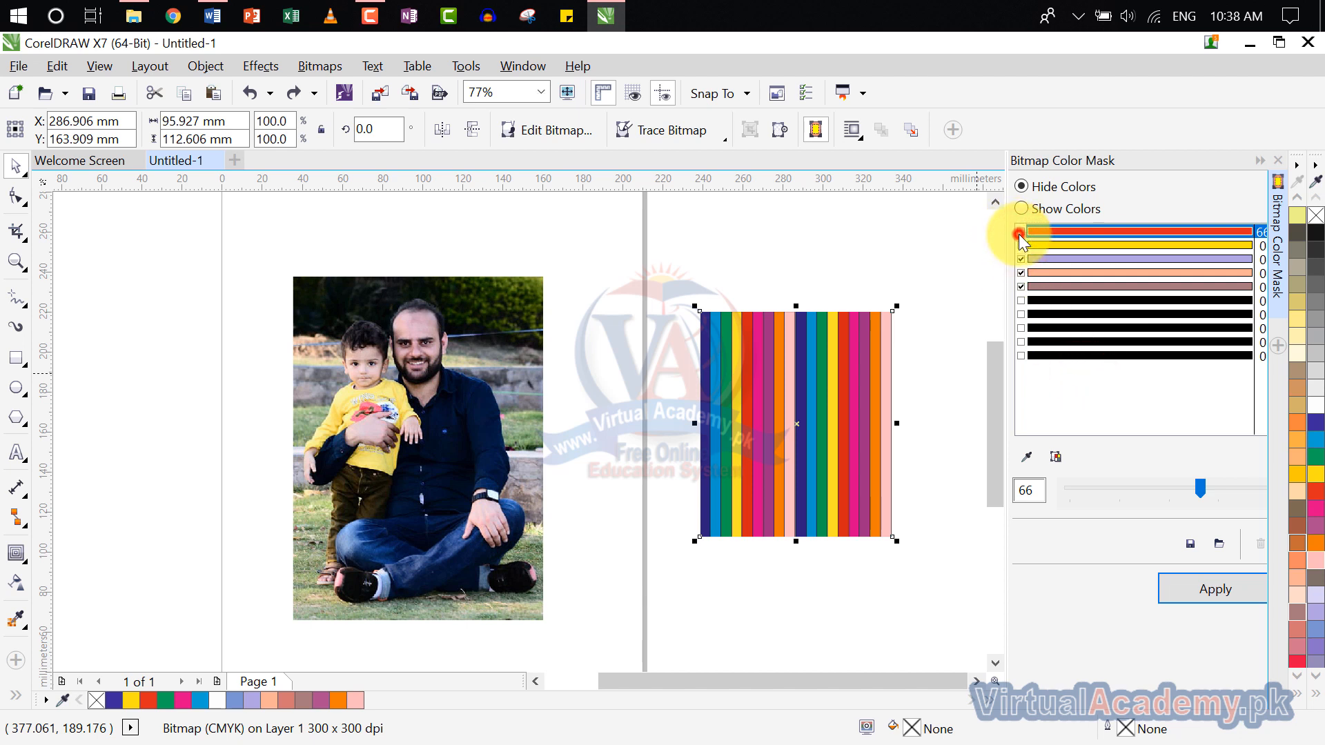
pyautogui.click(1021, 245)
# Step: Replace the first two mask colours with the dark blue and light blue sampled from the striped bitmap
pyautogui.click(1063, 230)
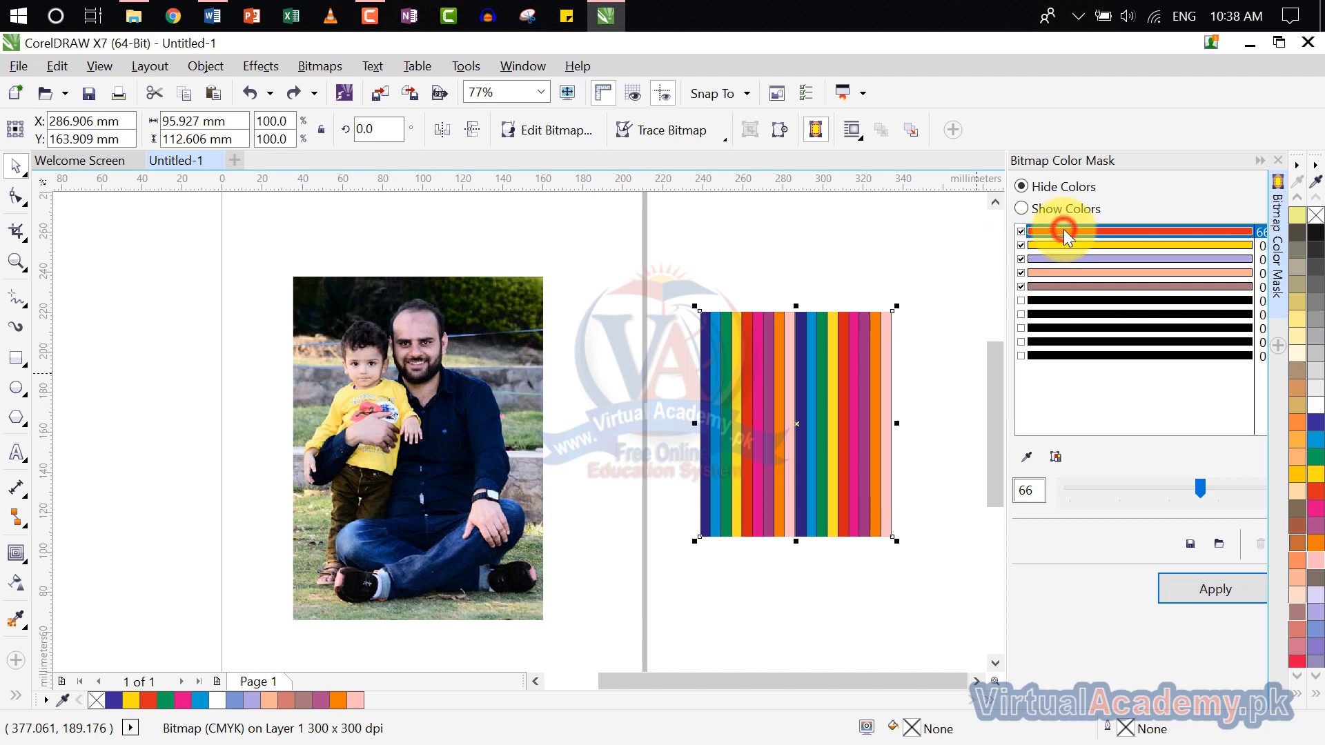
pyautogui.click(1028, 456)
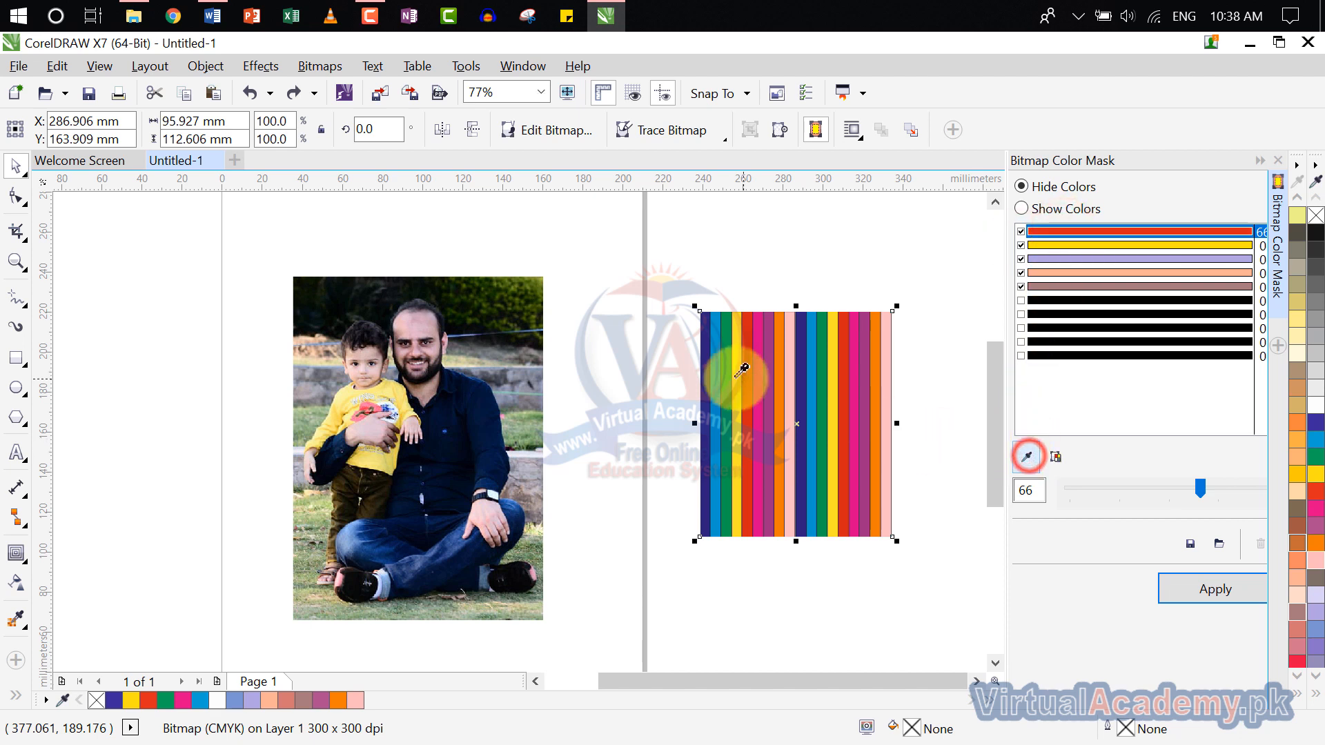
pyautogui.click(707, 371)
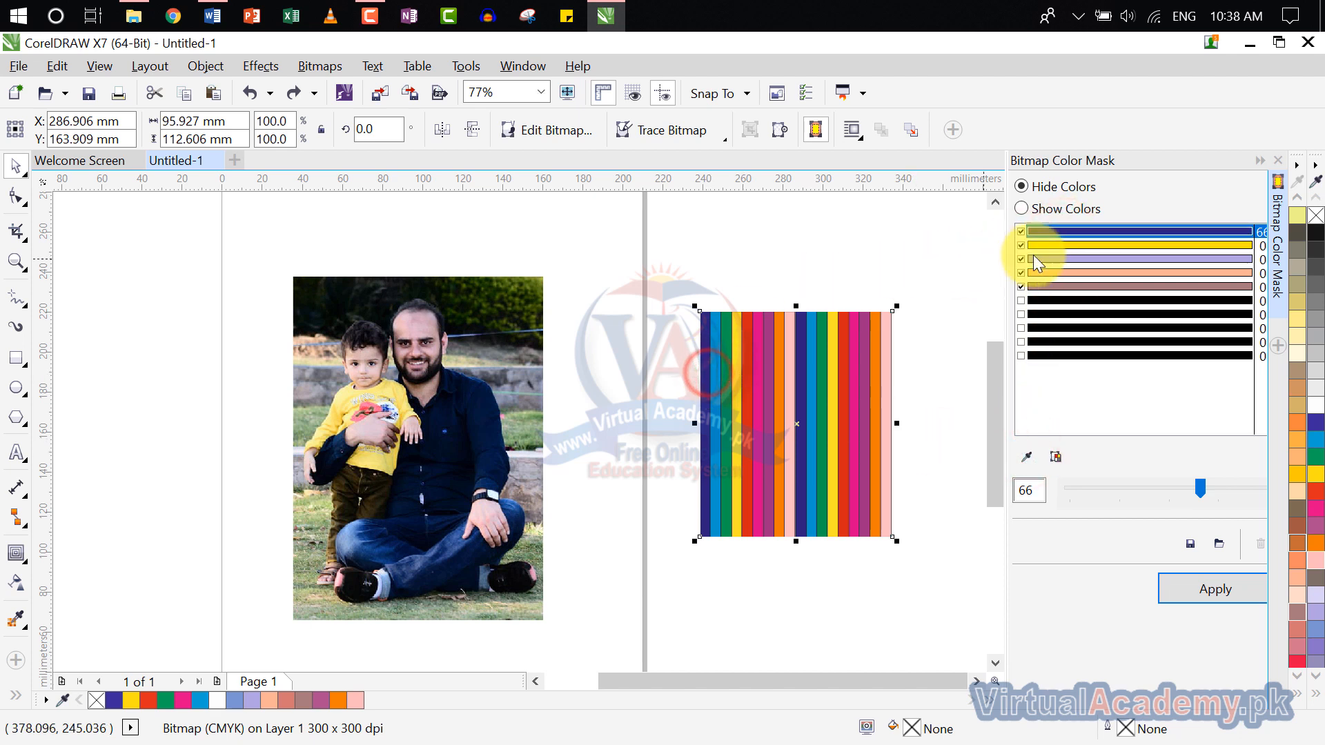
pyautogui.click(1059, 245)
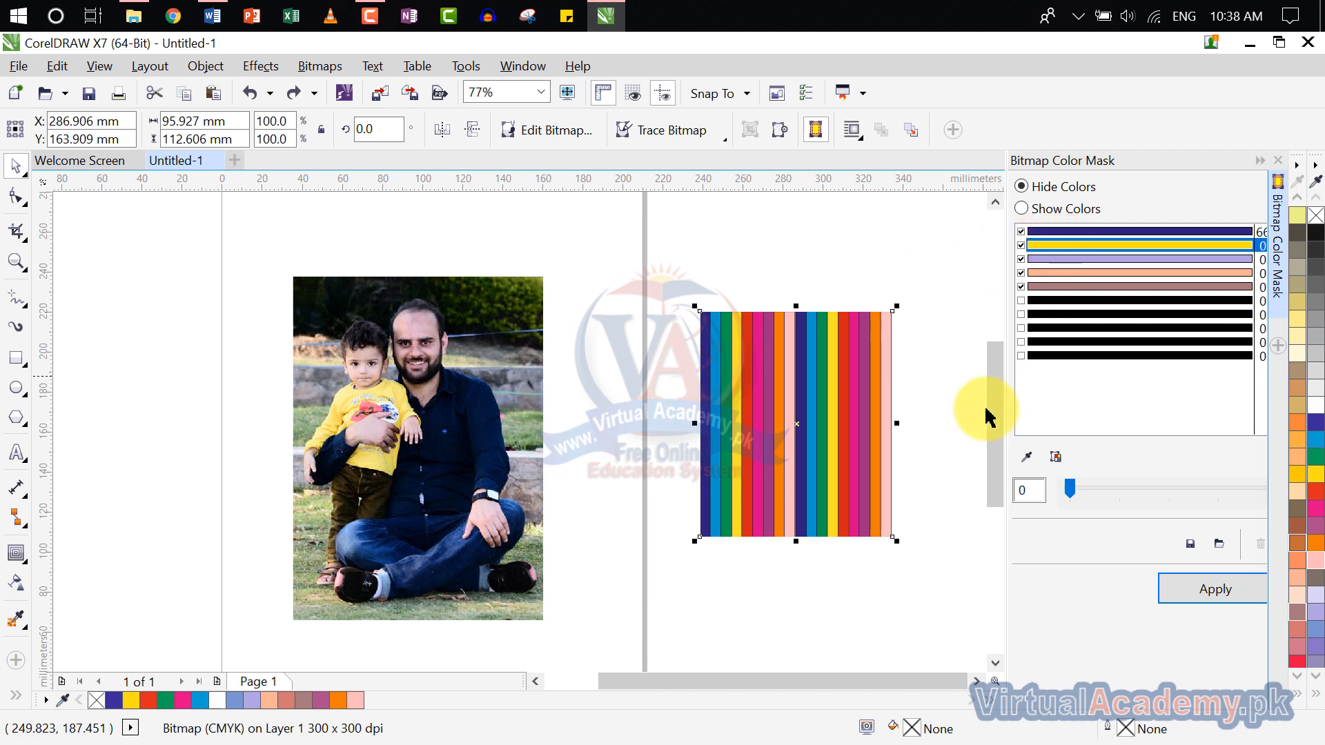
pyautogui.click(1026, 456)
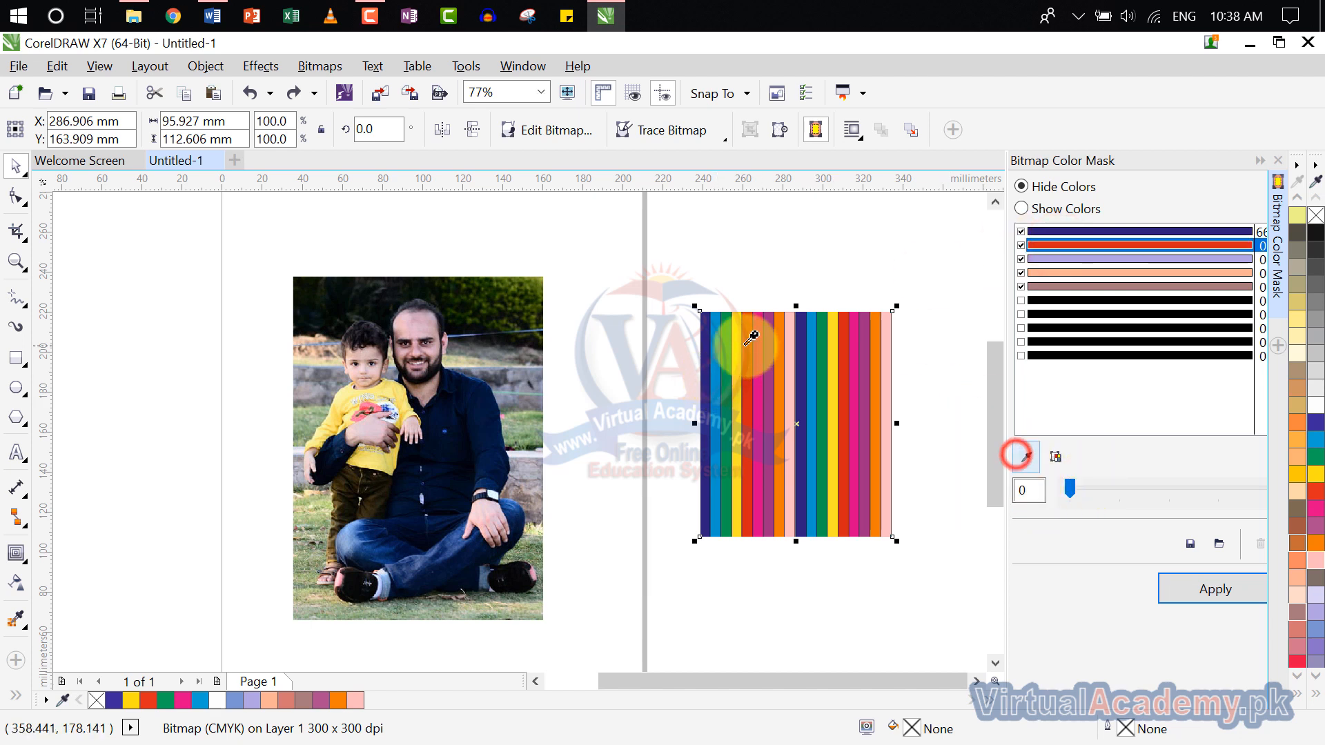
pyautogui.click(713, 327)
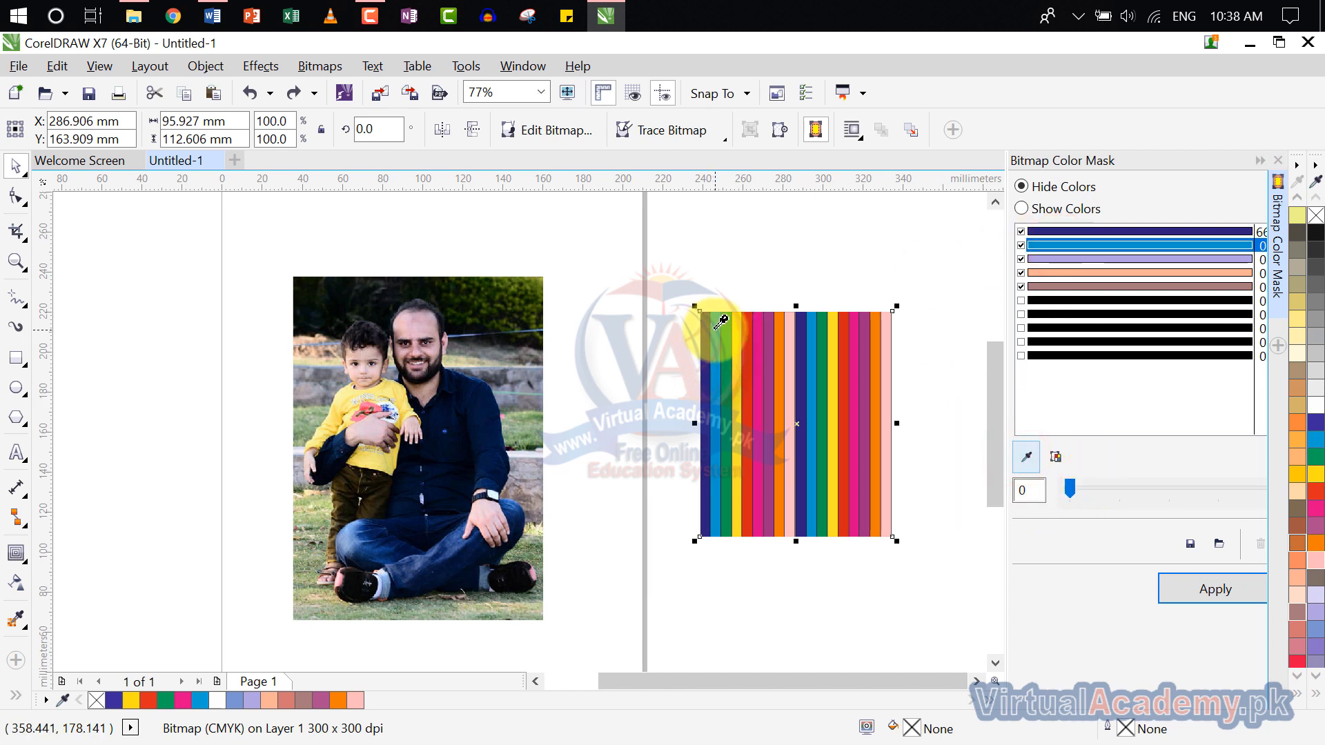
# Step: Replace the third and fourth mask colours with the green and red sampled from the striped bitmap
pyautogui.click(1046, 263)
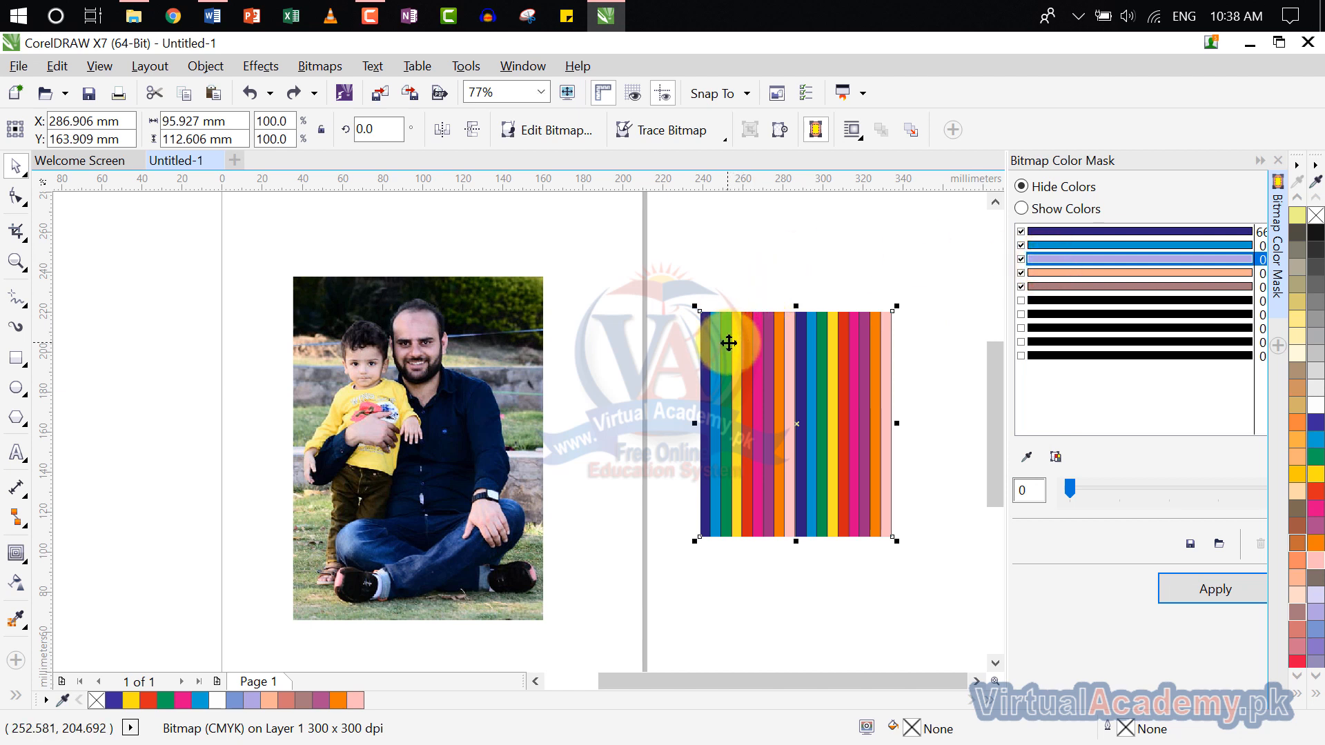
pyautogui.click(1026, 456)
pyautogui.click(881, 394)
pyautogui.click(1026, 456)
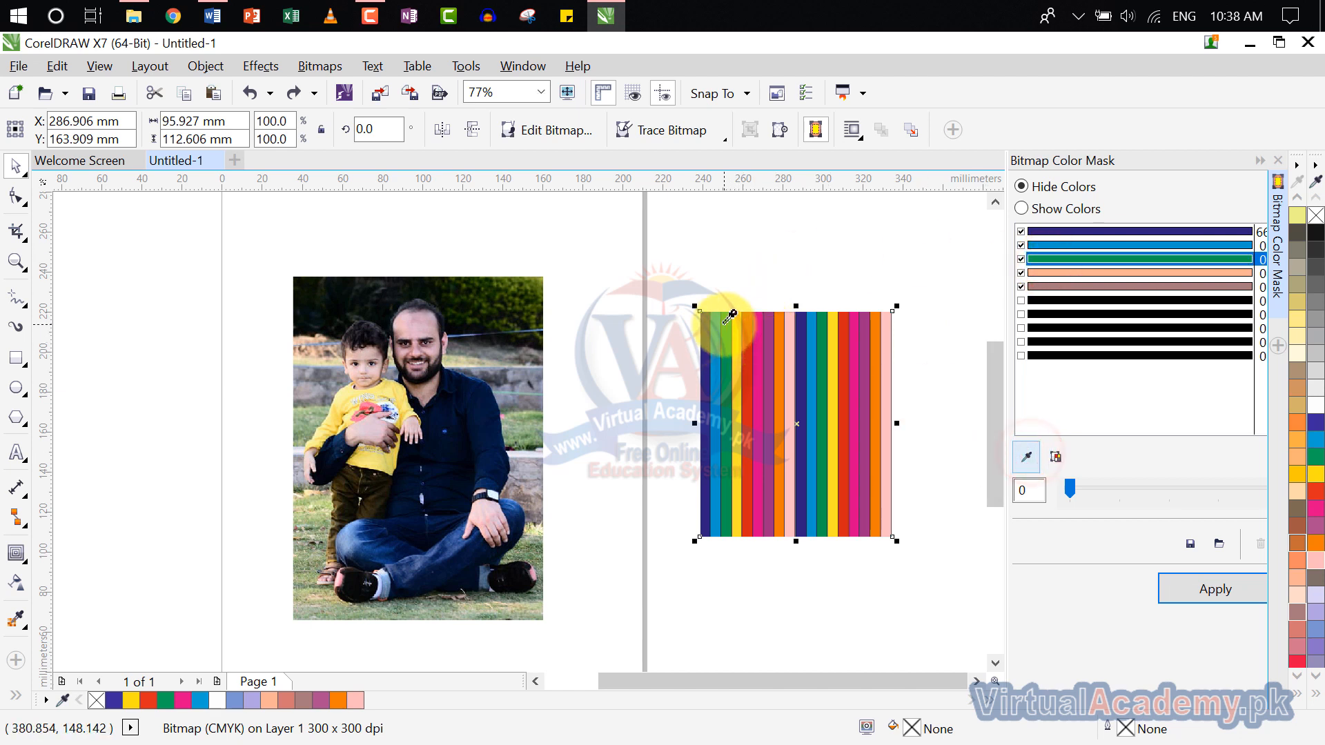
pyautogui.click(725, 320)
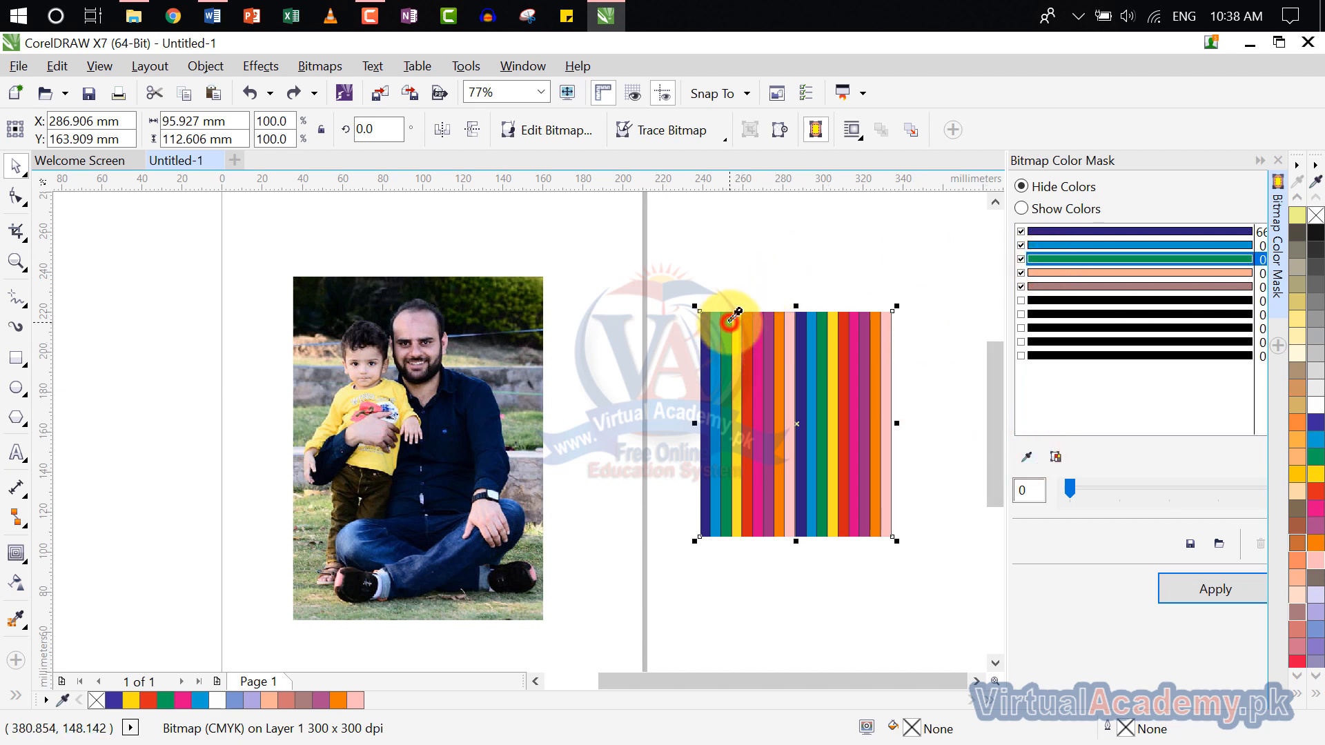
pyautogui.click(1086, 270)
pyautogui.click(1027, 456)
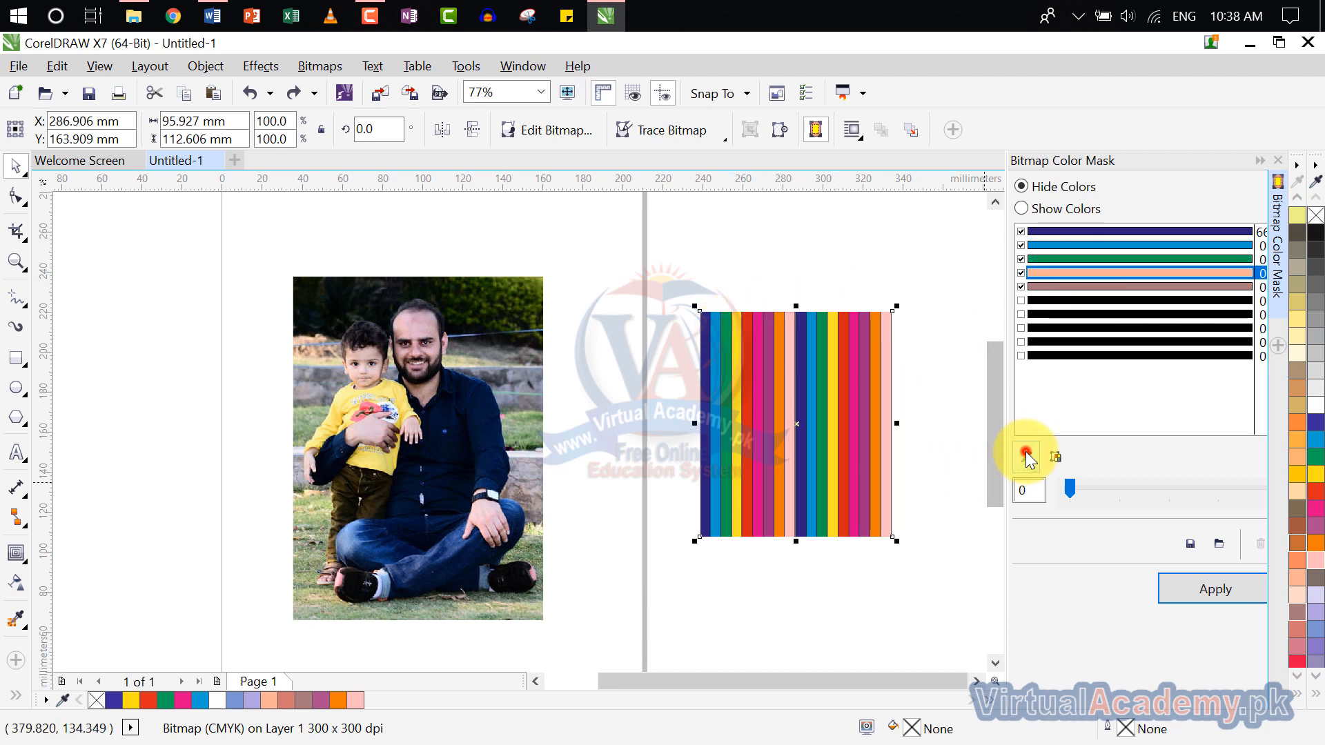
pyautogui.click(750, 319)
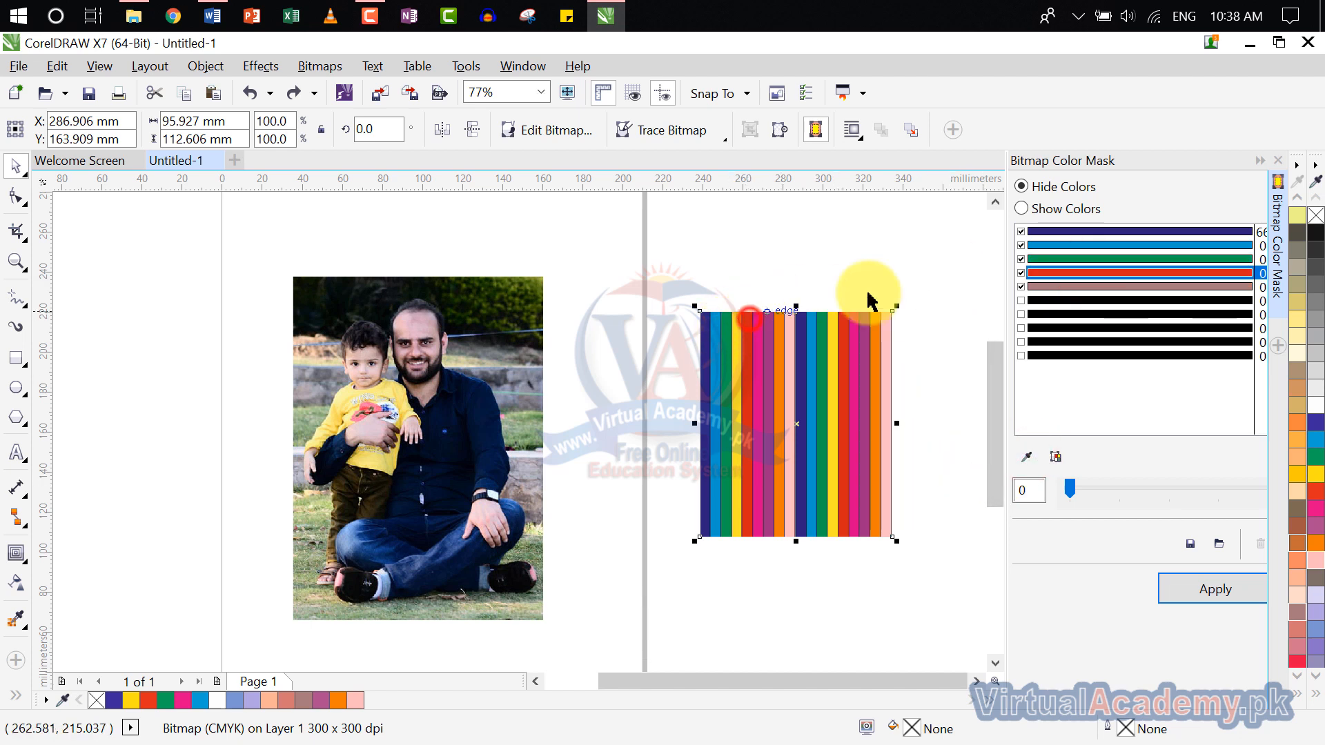
# Step: Sample the pink and purple stripes as the fifth and sixth mask colours, and enable the sixth
pyautogui.click(1052, 287)
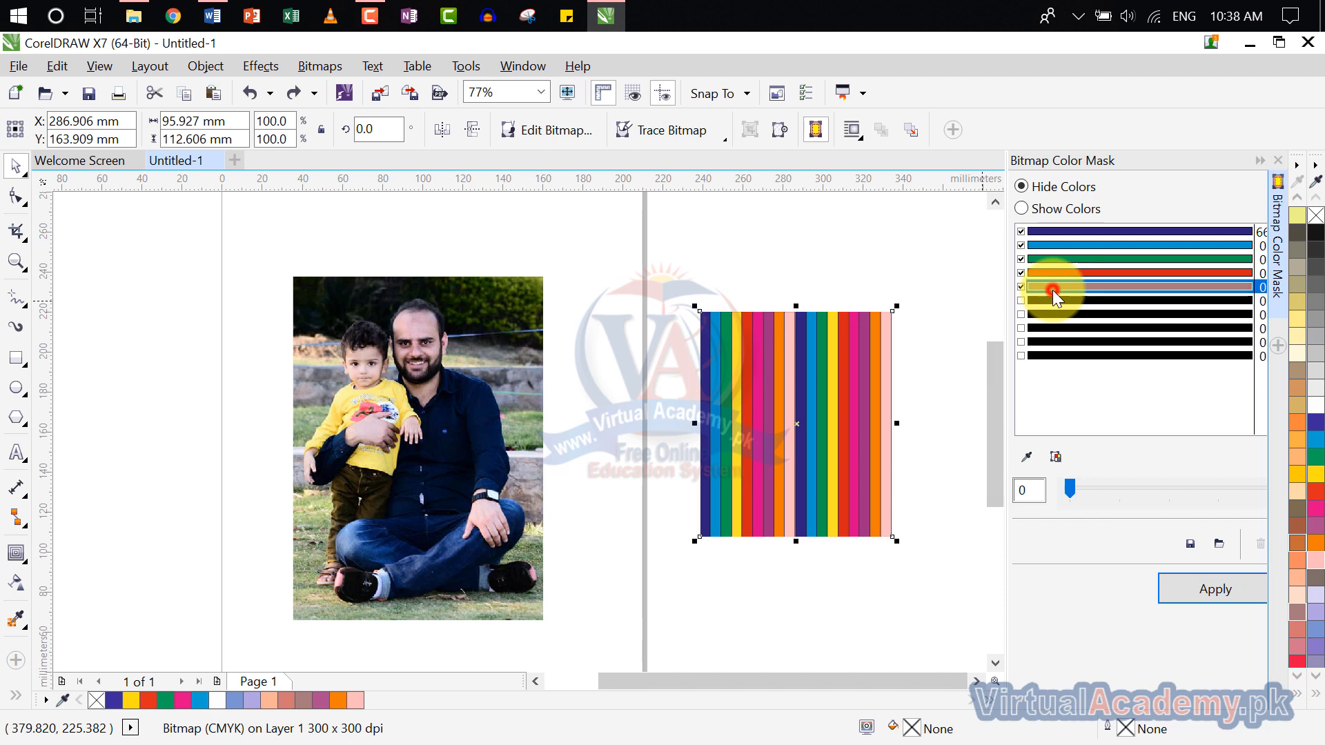
pyautogui.click(1021, 458)
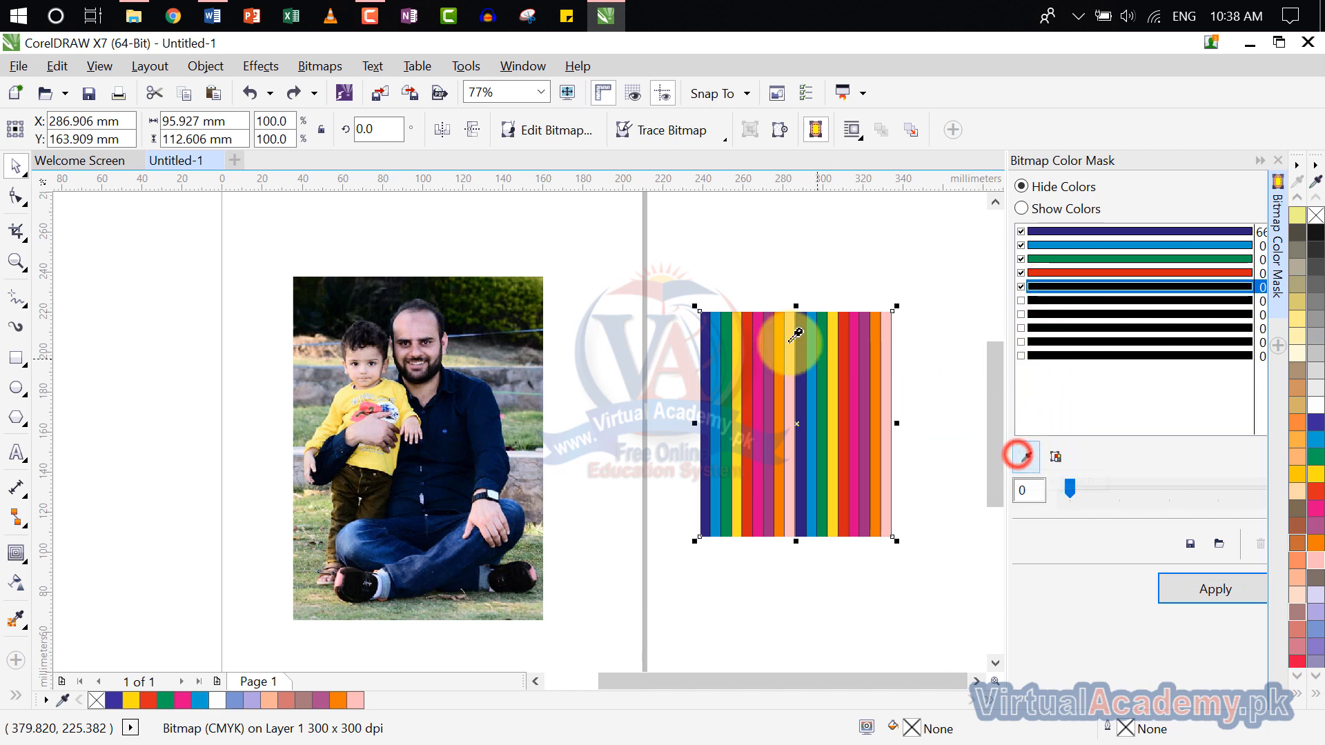
pyautogui.click(757, 324)
pyautogui.click(1046, 301)
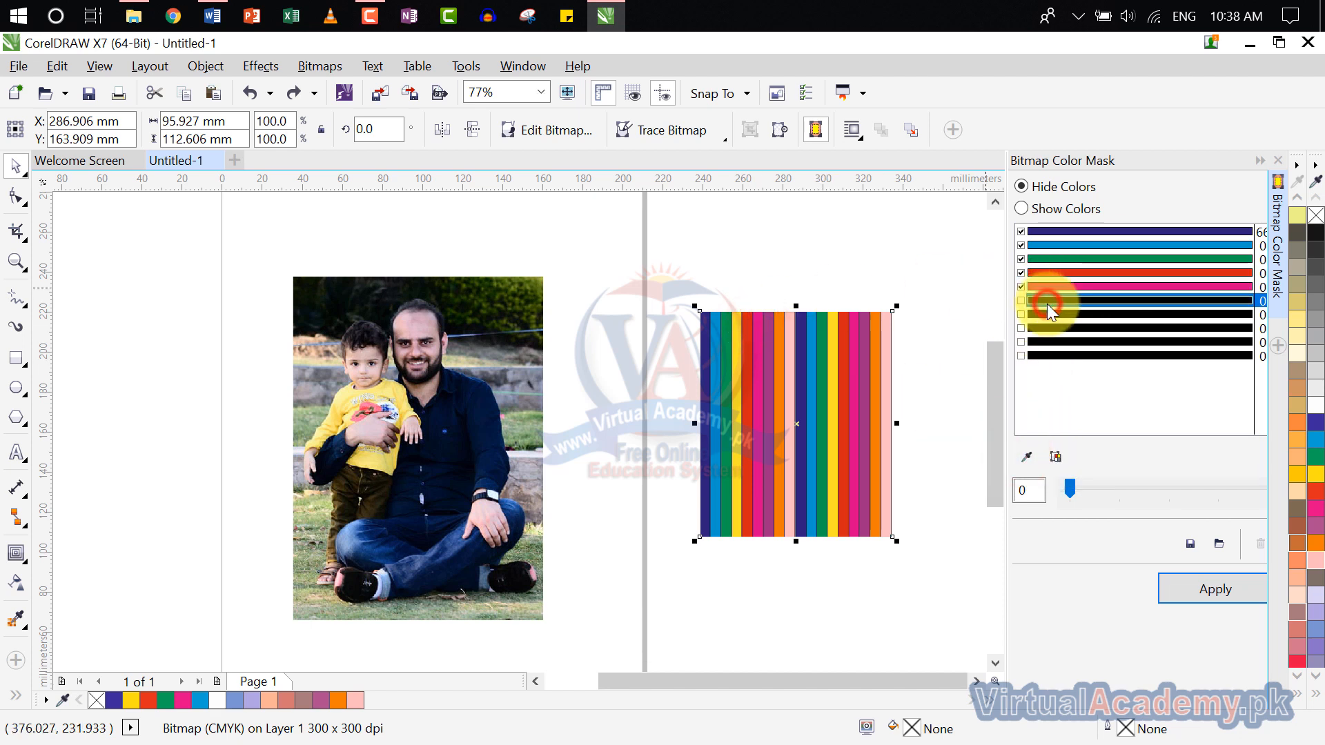
pyautogui.click(1029, 450)
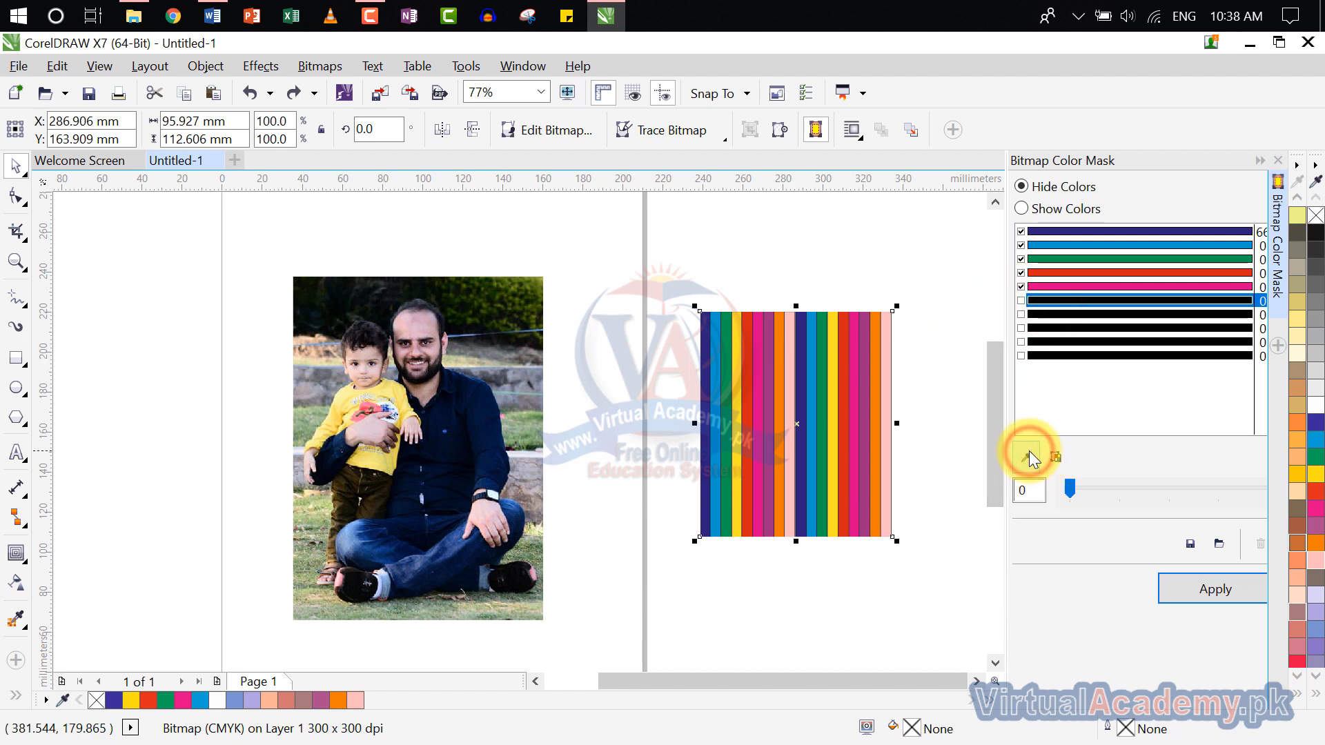
pyautogui.click(779, 326)
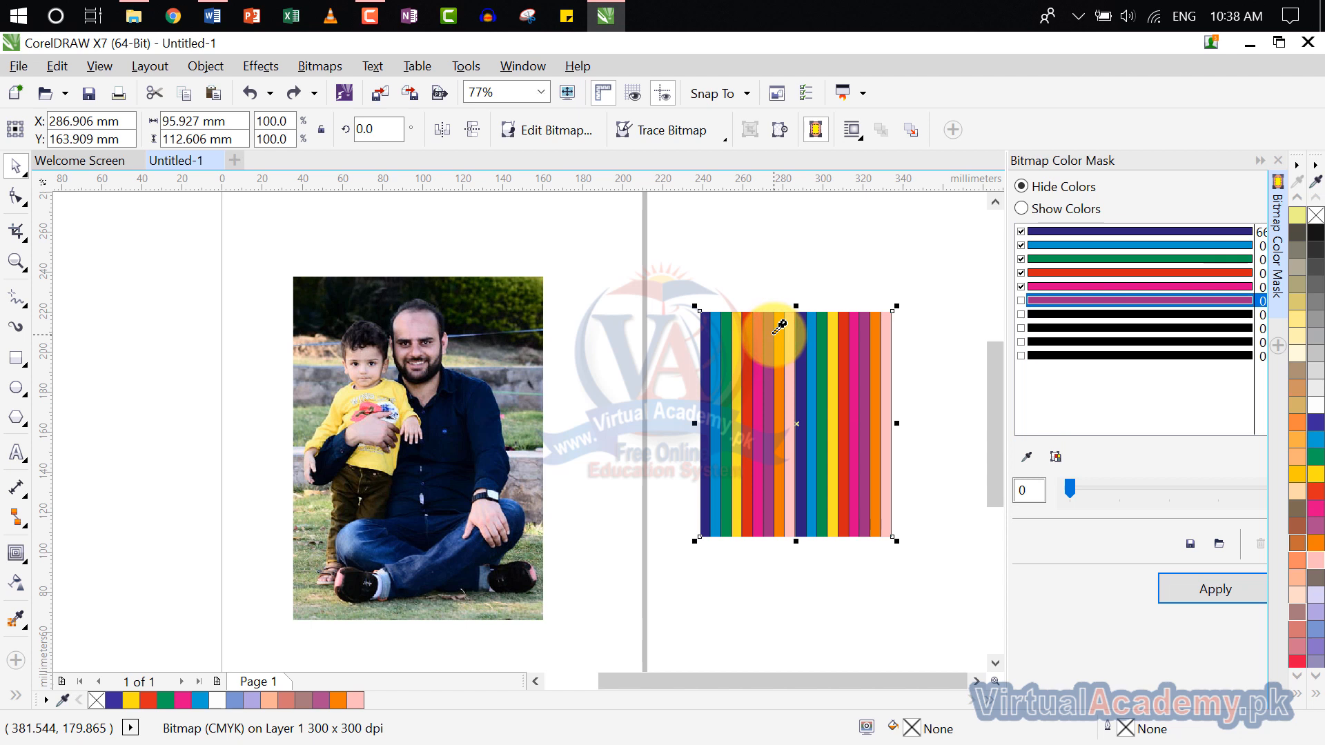
pyautogui.click(1027, 456)
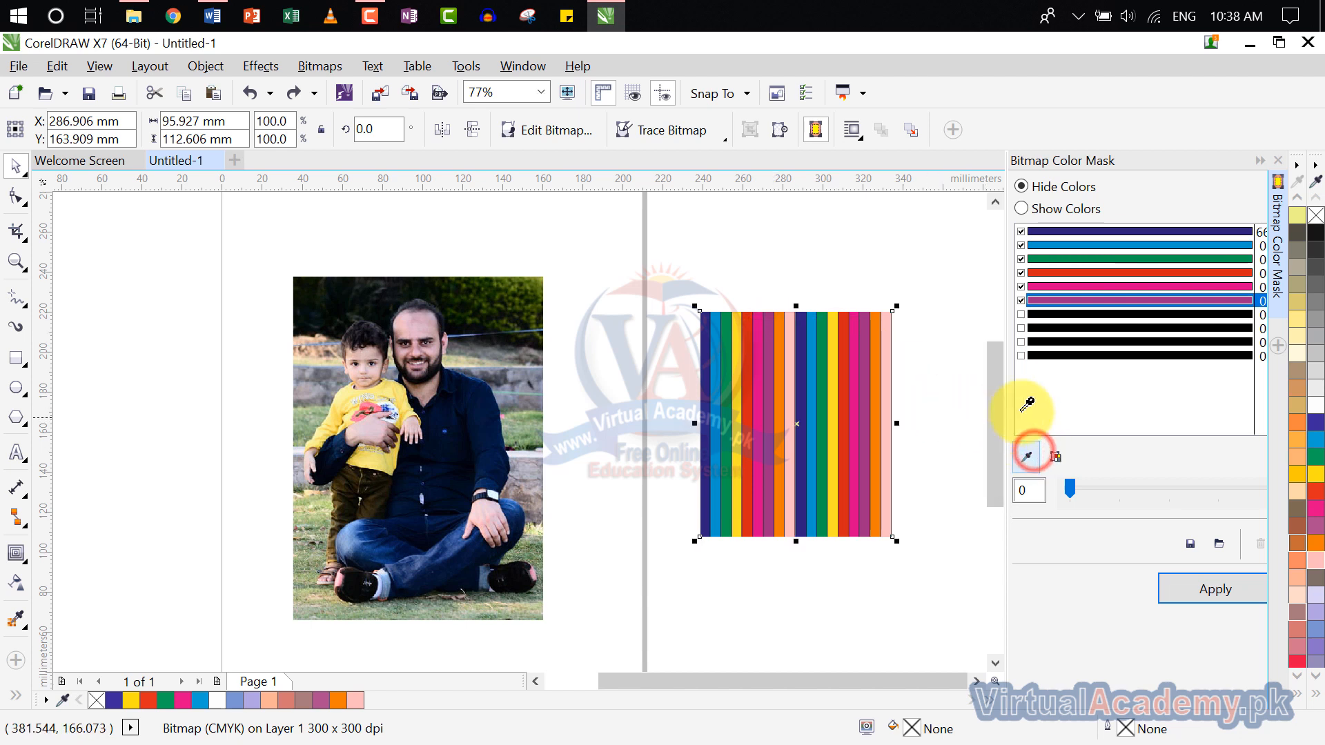
# Step: Sample the light pink stripe as the seventh mask colour, enable it, and deselect the striped bitmap
pyautogui.click(1066, 314)
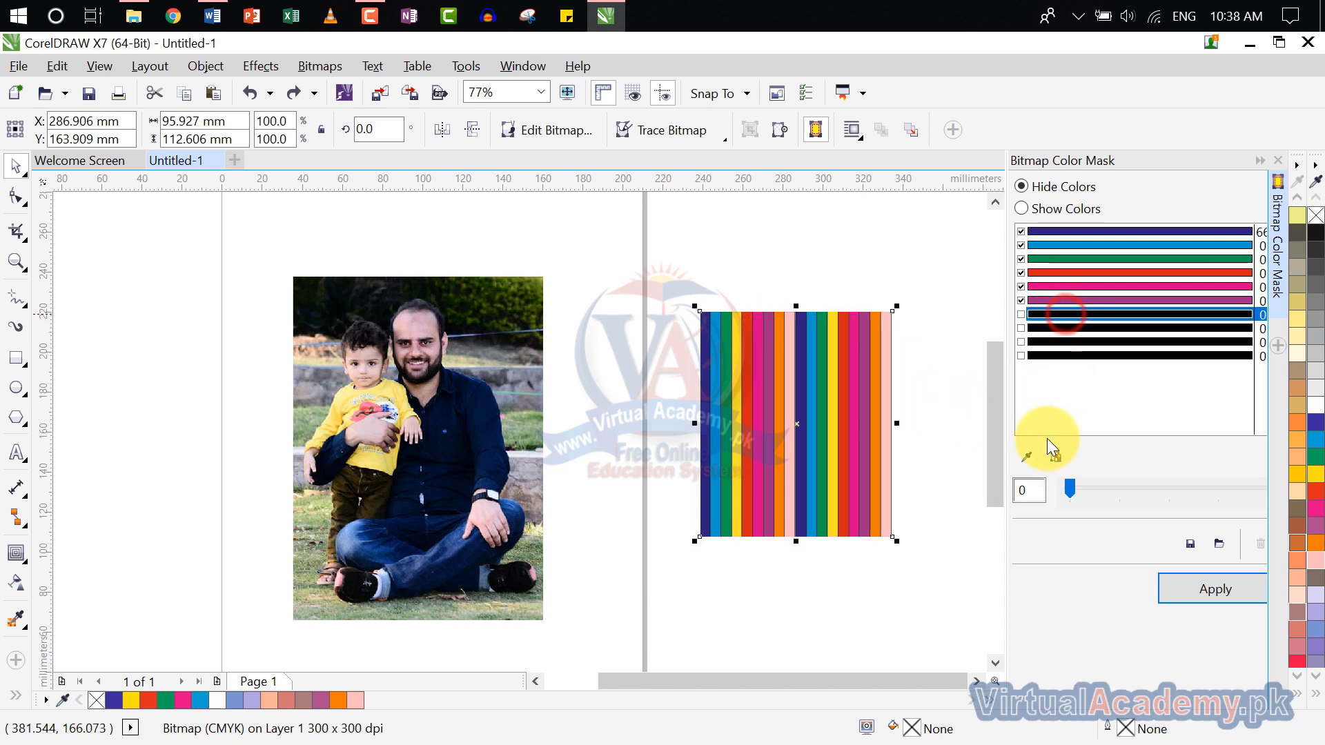
pyautogui.click(1026, 457)
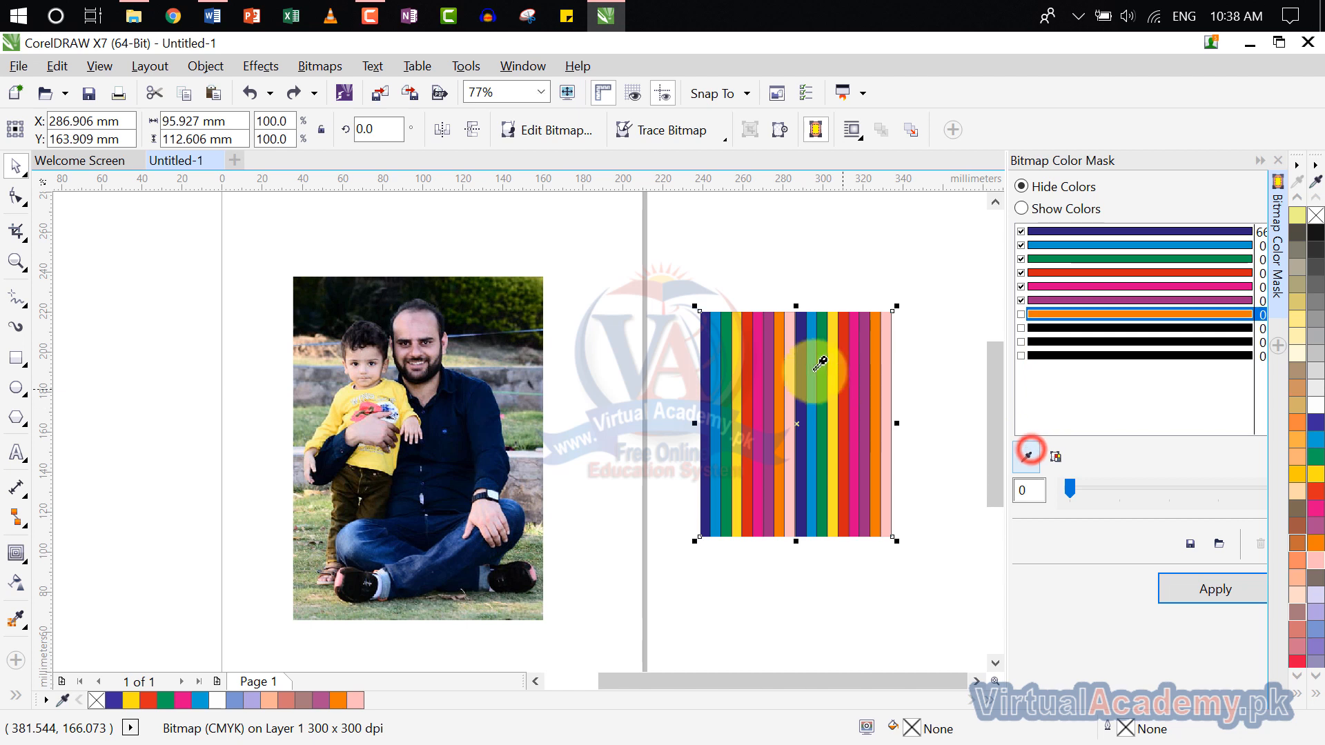
pyautogui.click(792, 339)
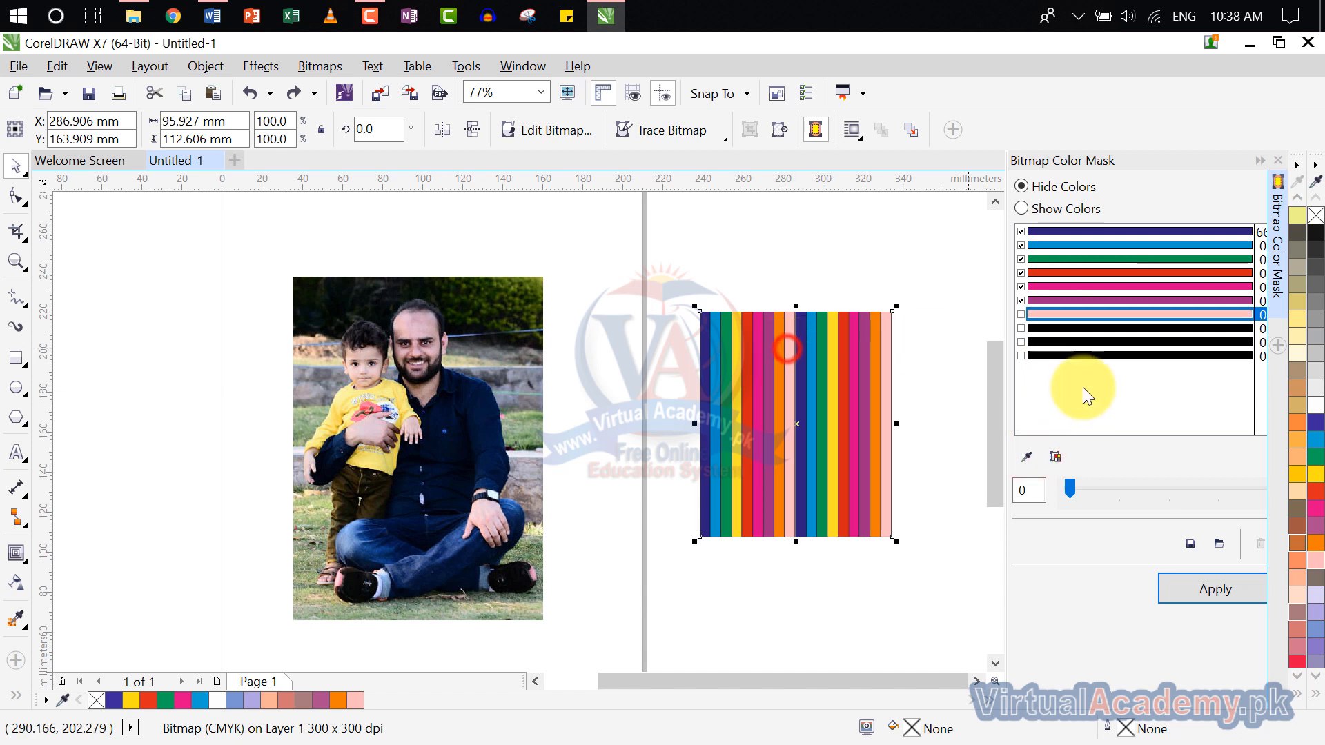
pyautogui.click(956, 279)
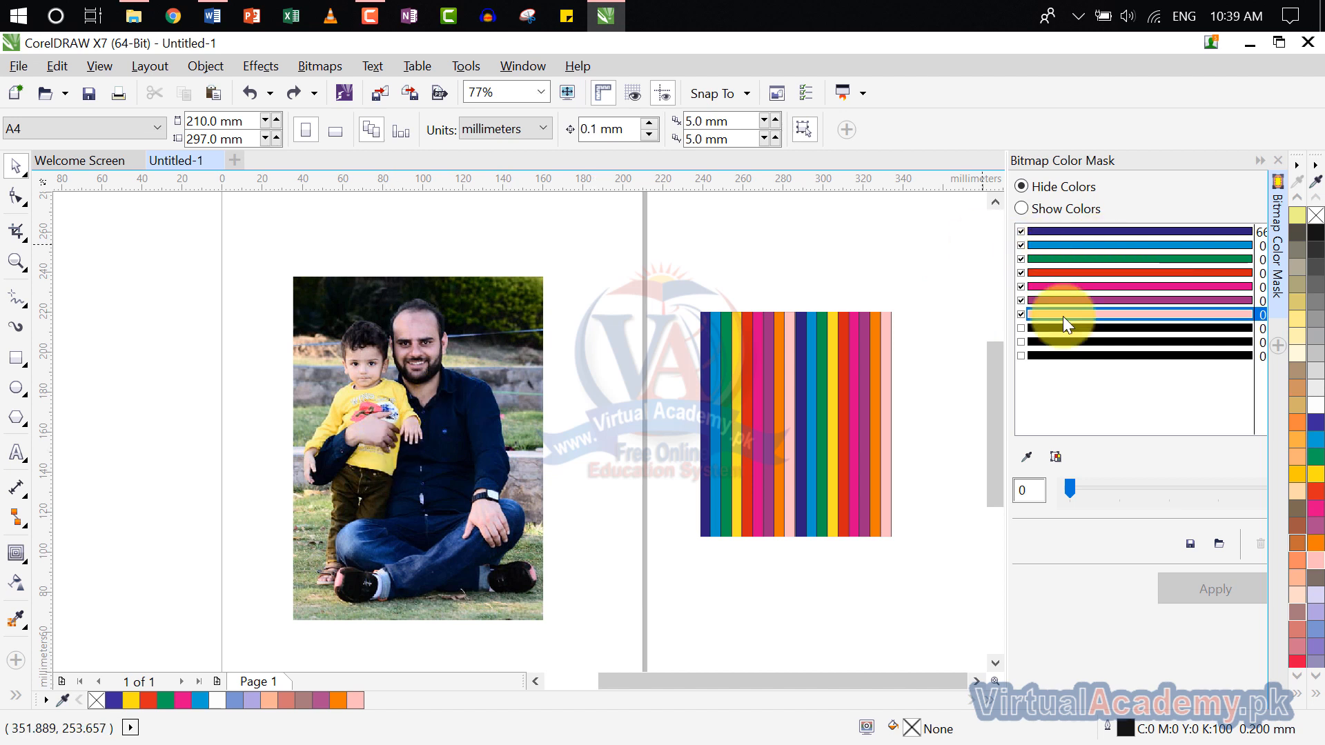
# Step: Leave only the red, pink and purple mask colours enabled, and try switching the mask to Show Colors and back to Hide Colors
pyautogui.click(1020, 233)
pyautogui.click(1021, 244)
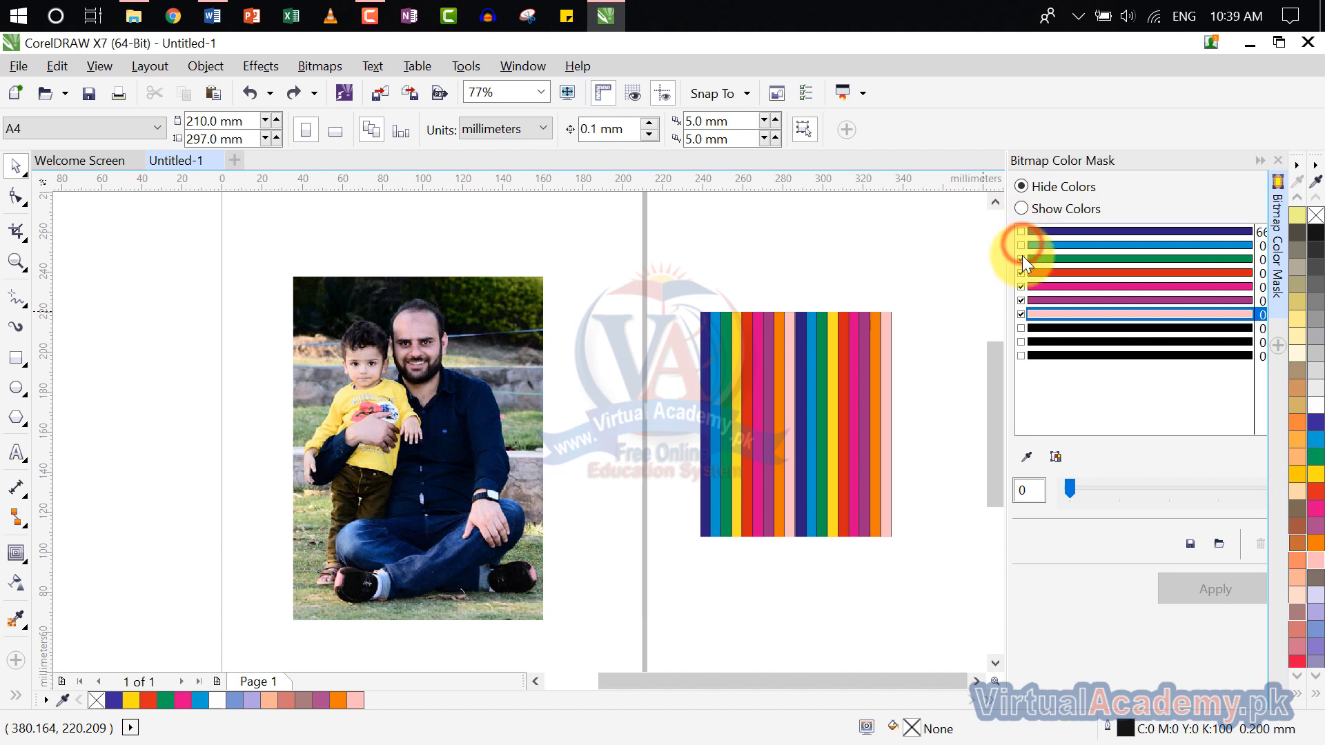
pyautogui.click(1021, 259)
pyautogui.click(1022, 273)
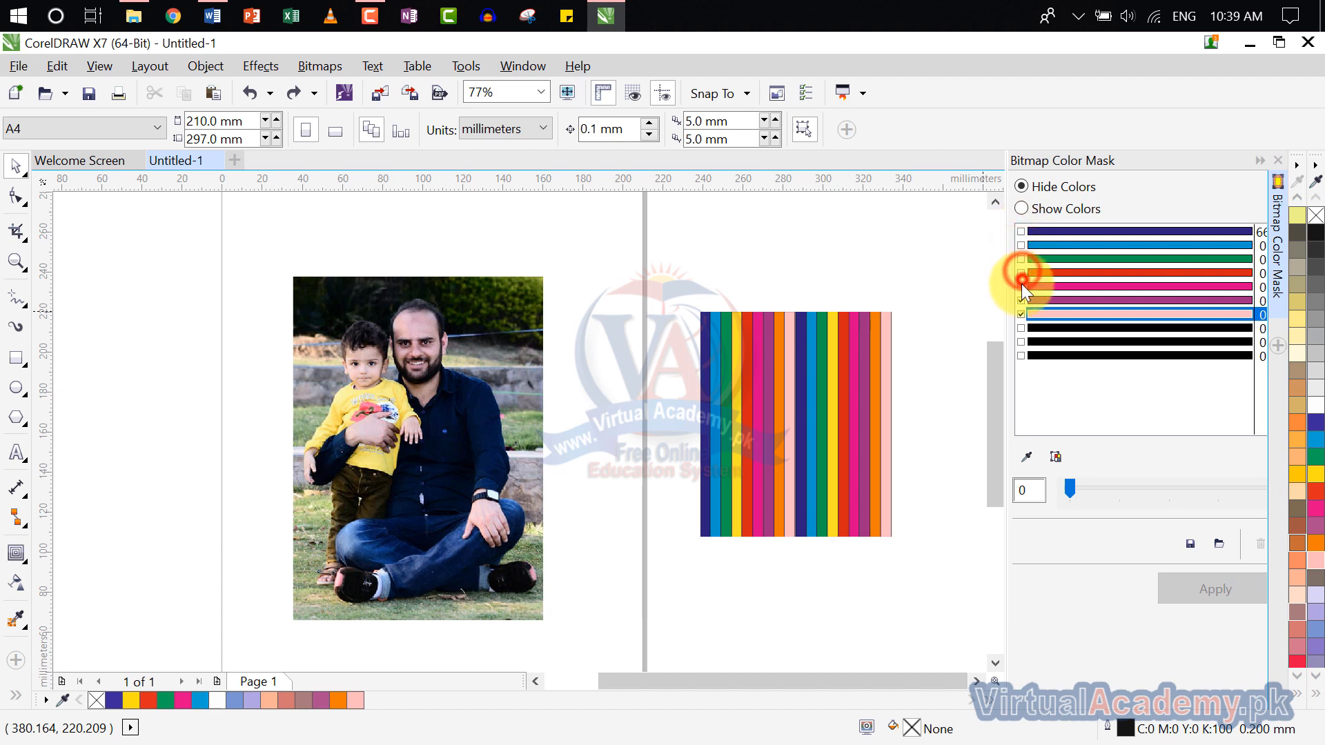
pyautogui.click(1022, 300)
pyautogui.click(1021, 314)
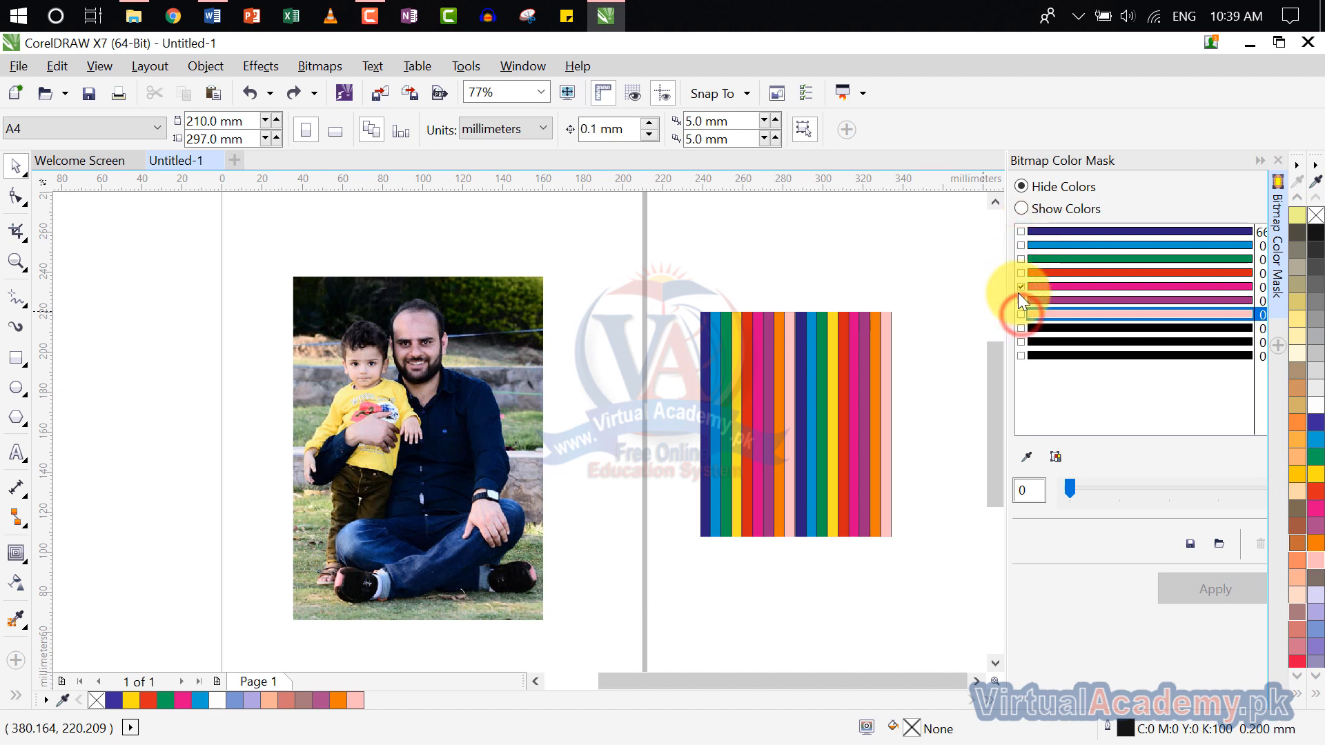
pyautogui.click(1021, 287)
pyautogui.click(1021, 273)
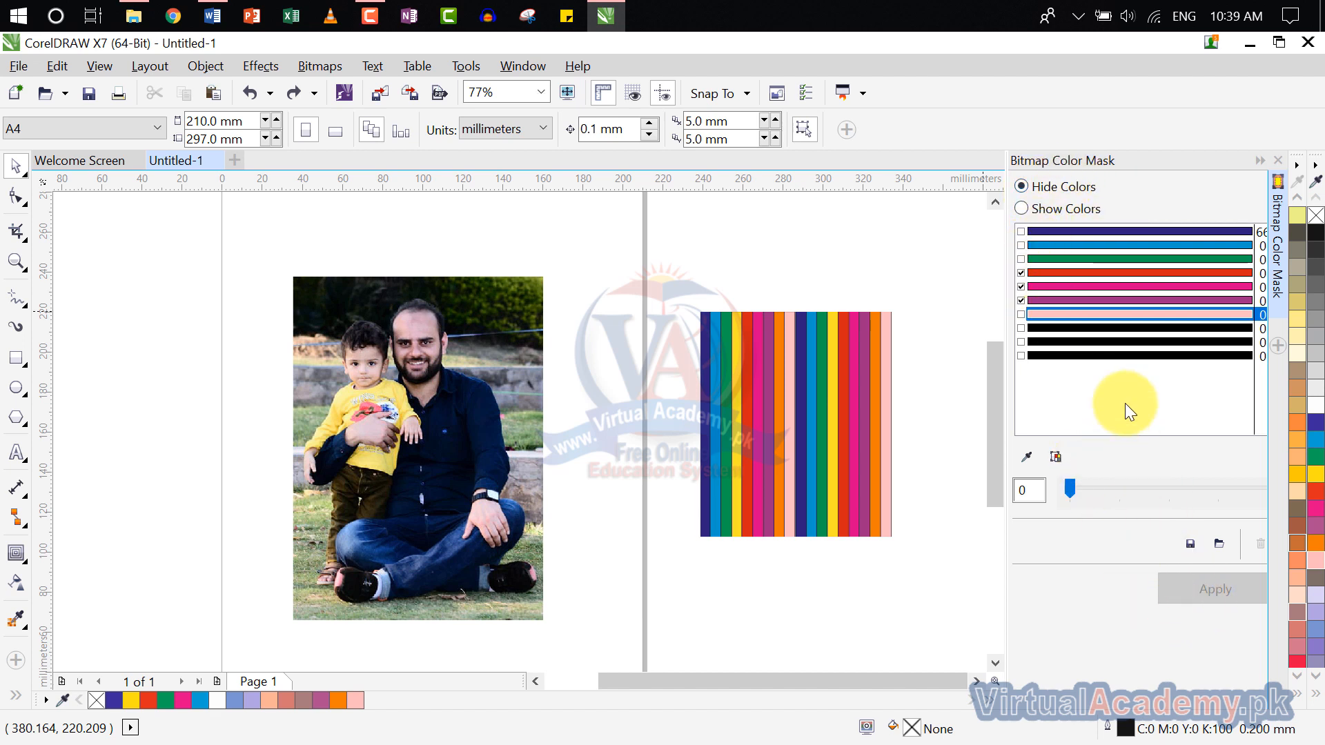
pyautogui.click(1023, 210)
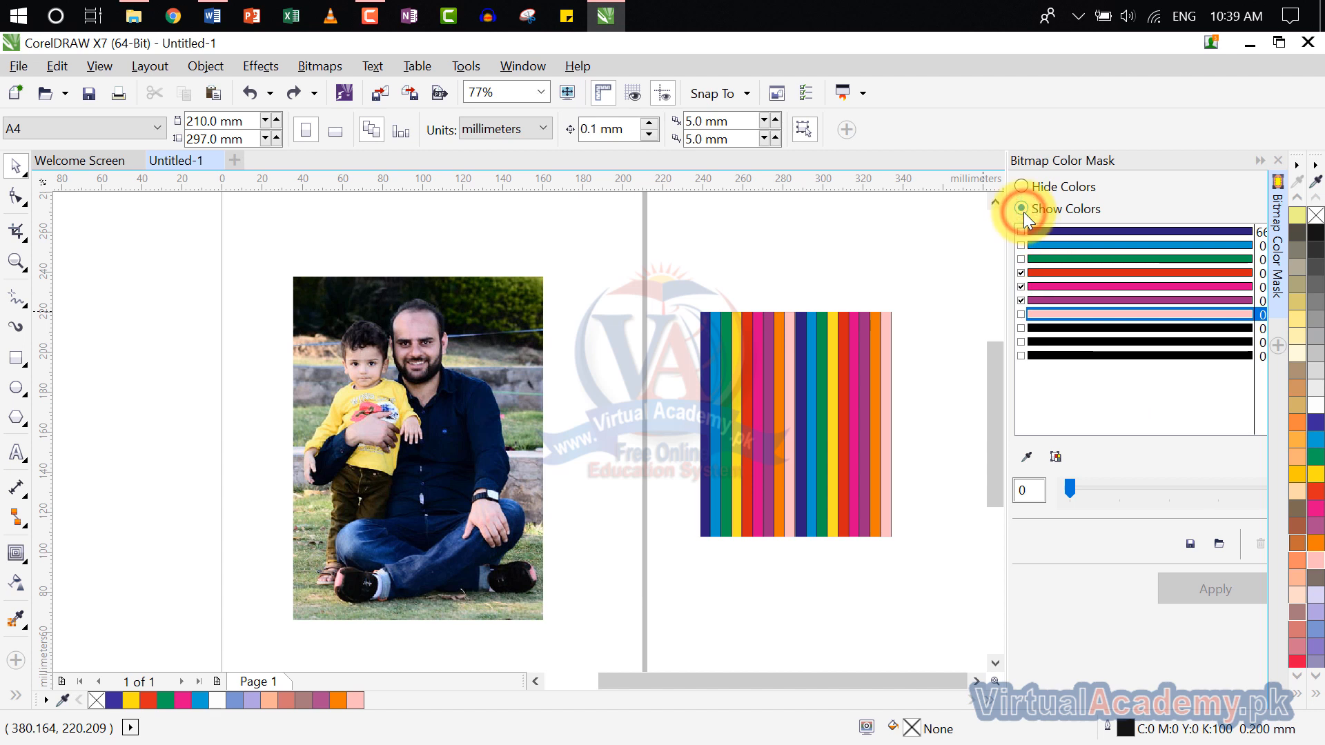
pyautogui.click(1022, 186)
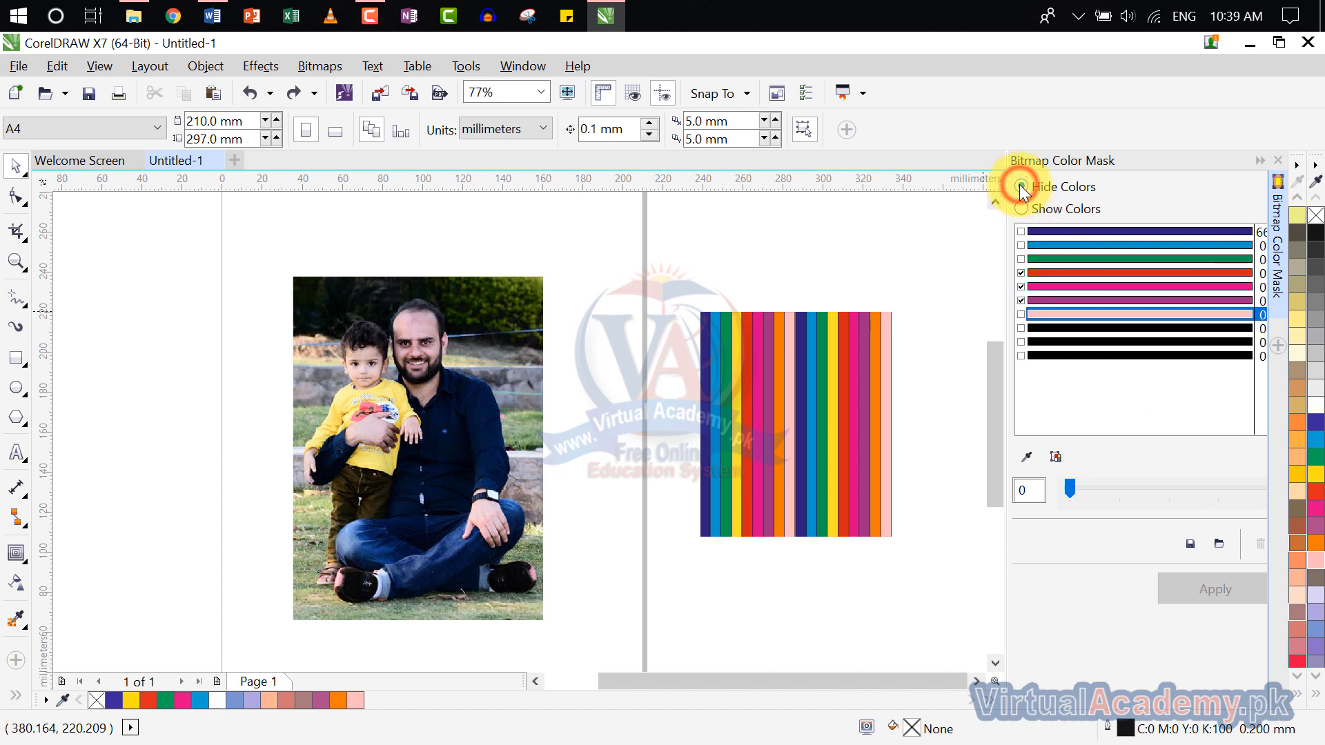
# Step: Set the light pink mask colour's tolerance to 10, and enable all ten mask colours
pyautogui.click(1188, 481)
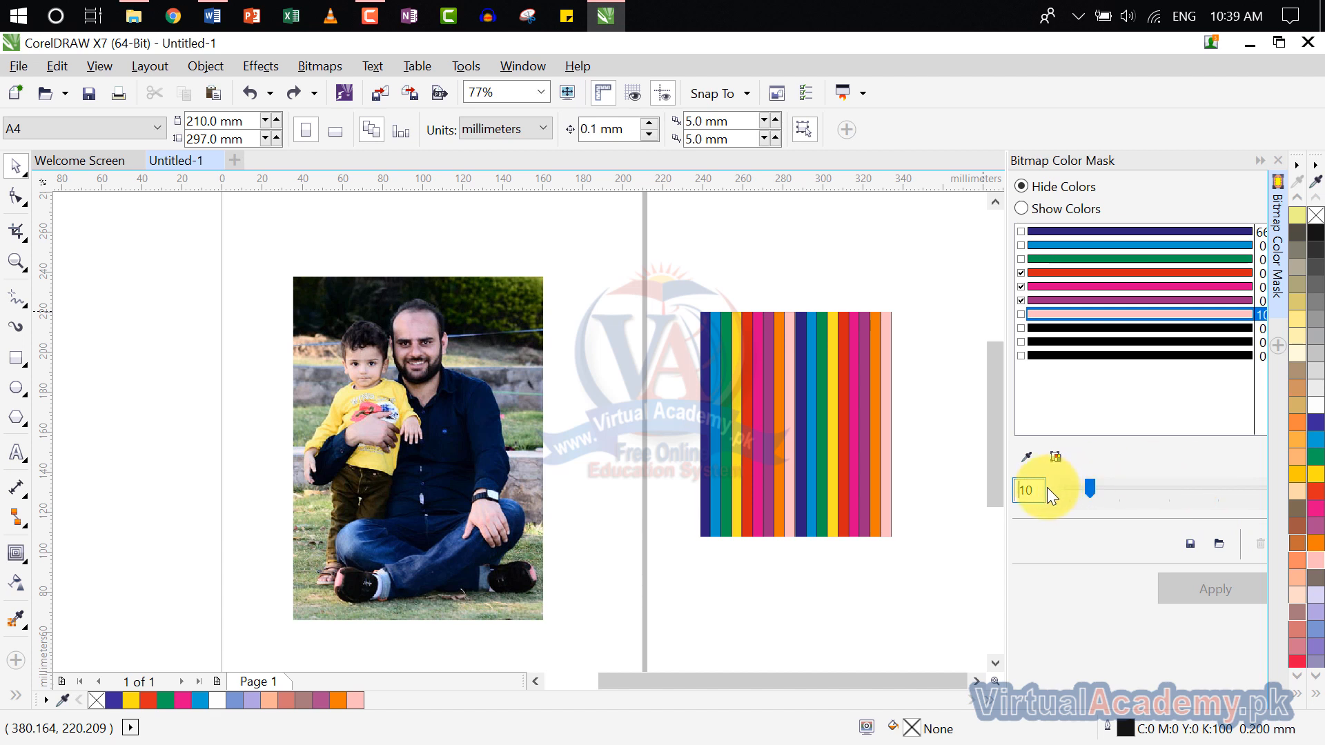
pyautogui.click(1044, 247)
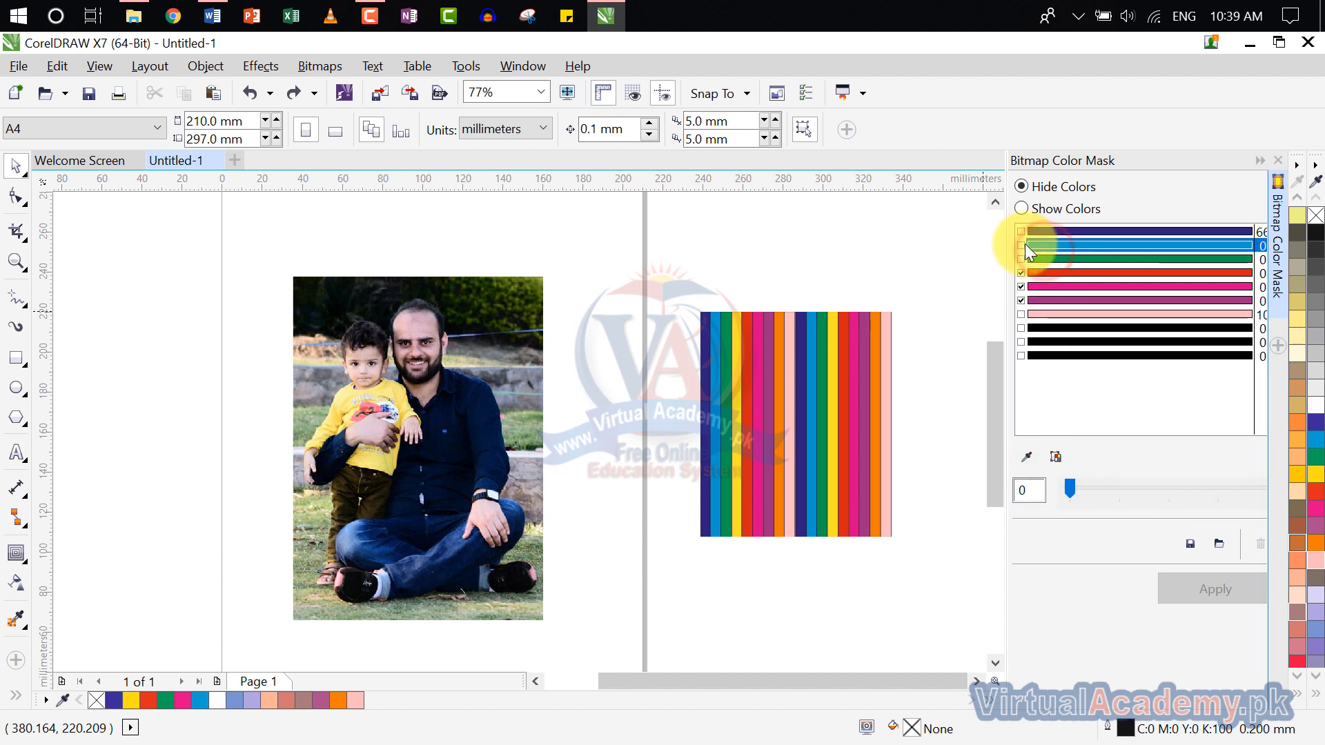
pyautogui.click(1021, 245)
pyautogui.click(1022, 231)
pyautogui.click(1022, 259)
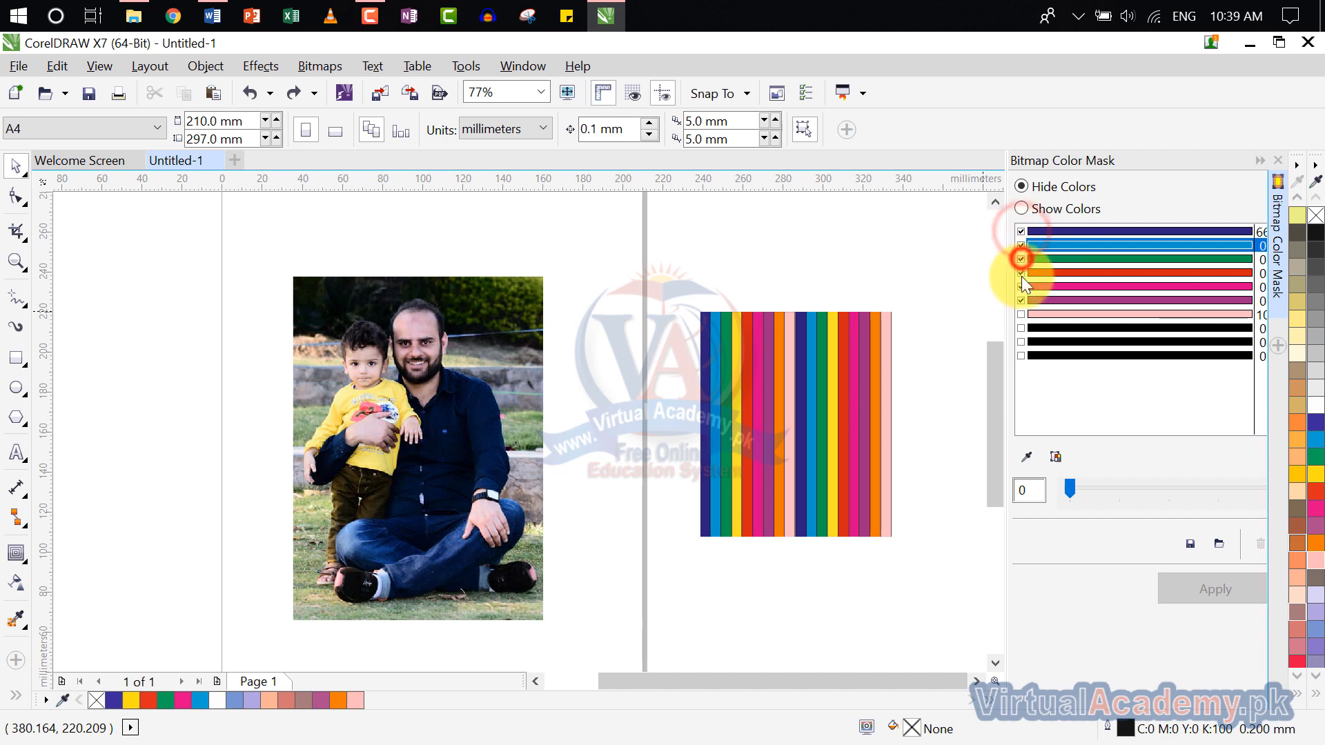
pyautogui.click(1021, 314)
pyautogui.click(1021, 328)
pyautogui.click(1022, 342)
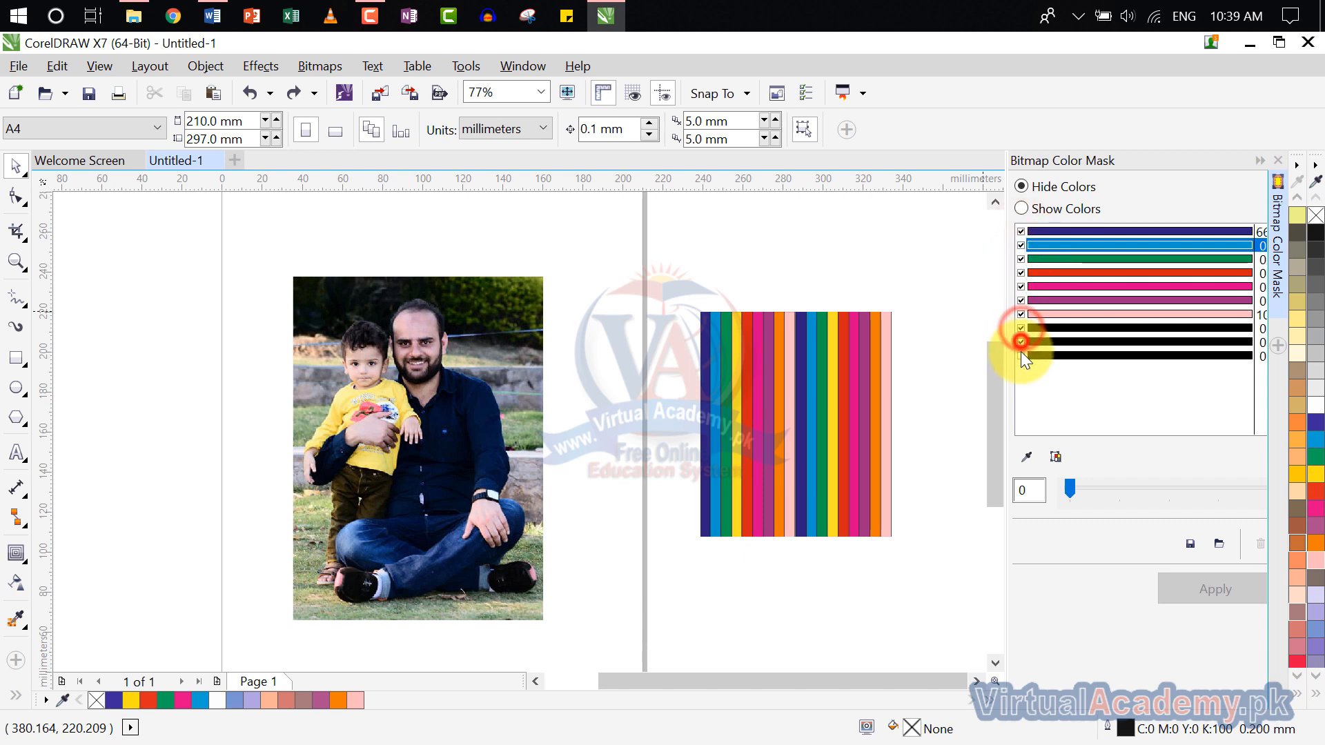
pyautogui.click(1021, 355)
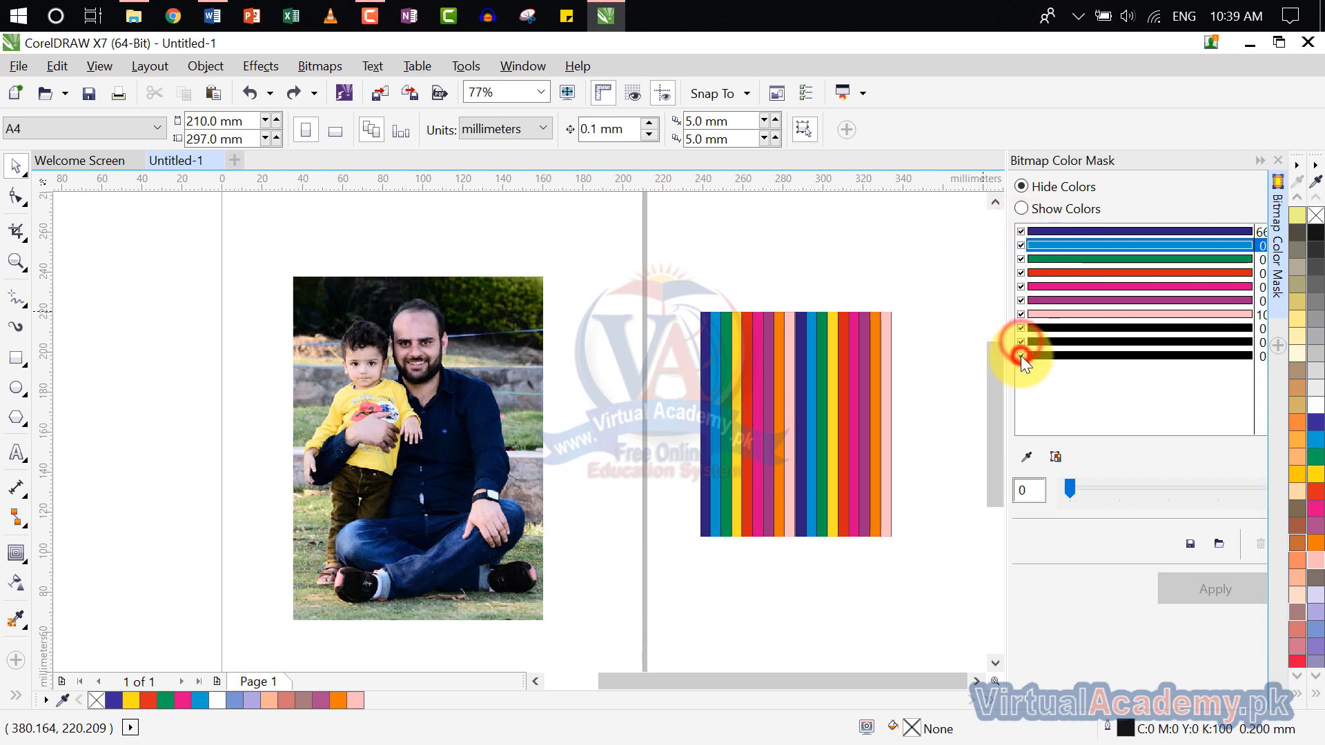
# Step: Close Bitmap Color Mask, select the striped bitmap and reopen Bitmap Color Mask for it
pyautogui.click(1285, 164)
pyautogui.scroll(1, 1006, 317)
pyautogui.click(1015, 309)
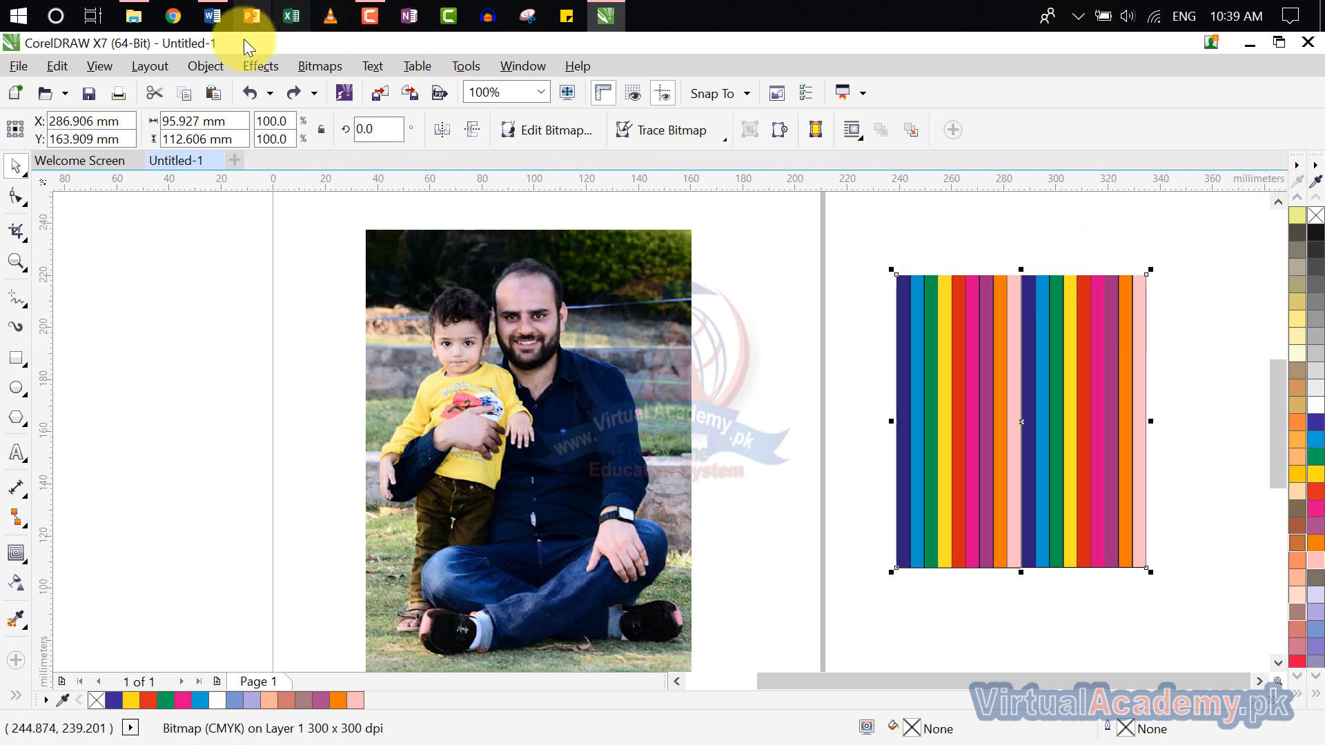
pyautogui.click(260, 65)
pyautogui.moveTo(325, 67)
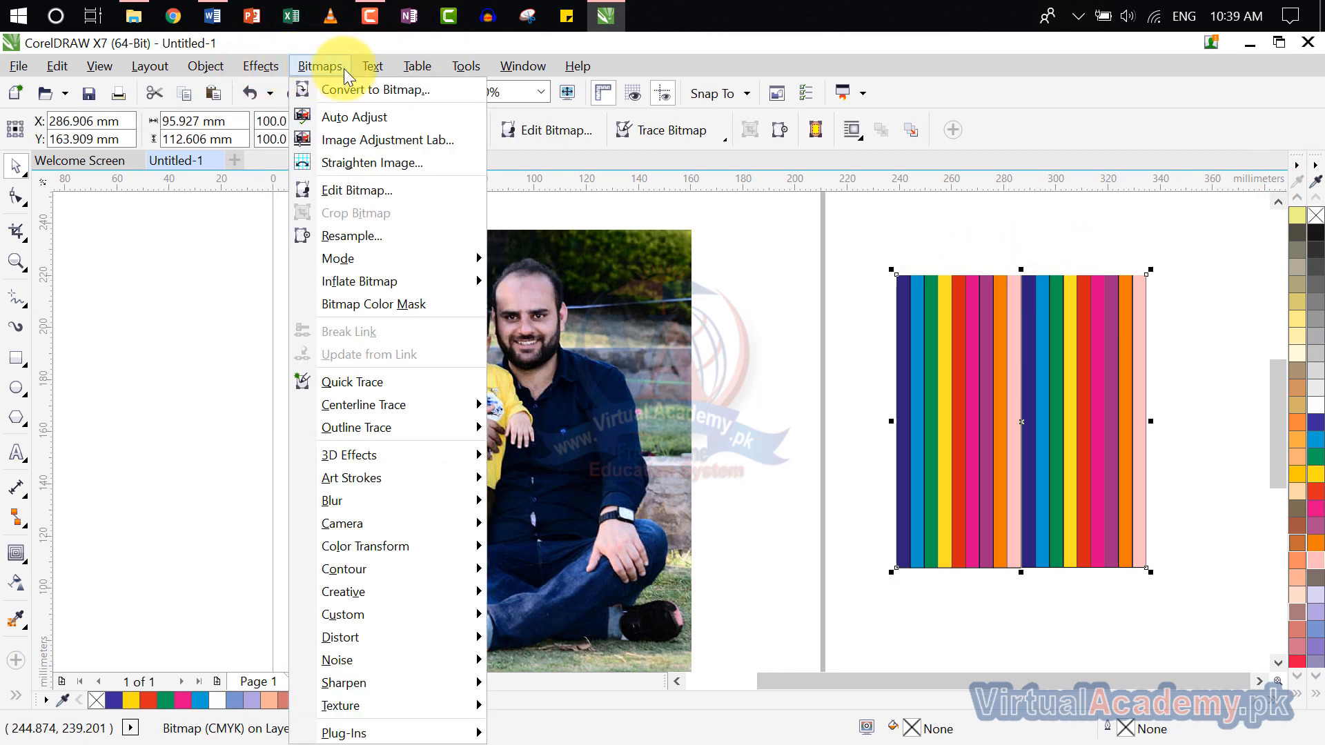
pyautogui.click(361, 304)
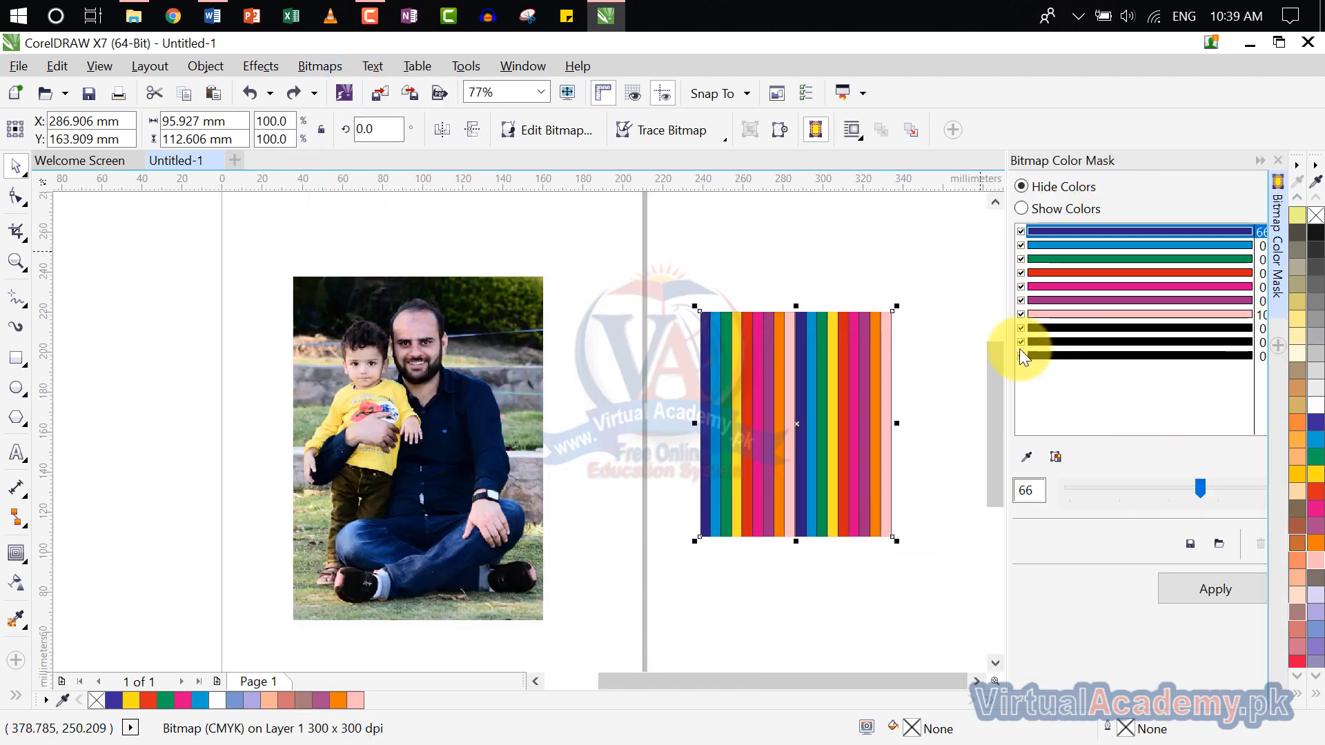
# Step: Keep only the first four mask colours enabled and apply the mask to the striped bitmap, first with Hide Colors, then with Show Colors
pyautogui.click(1022, 328)
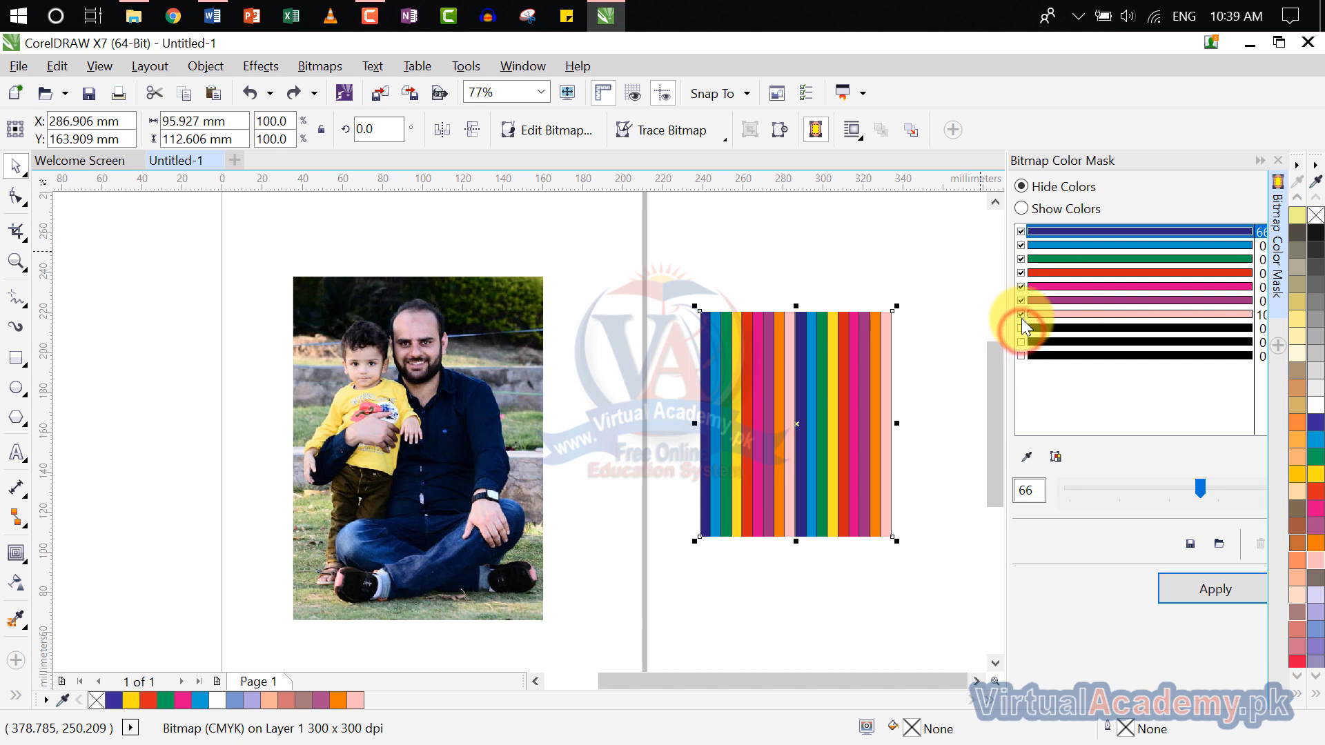
pyautogui.click(1022, 316)
pyautogui.click(1021, 301)
pyautogui.click(1022, 287)
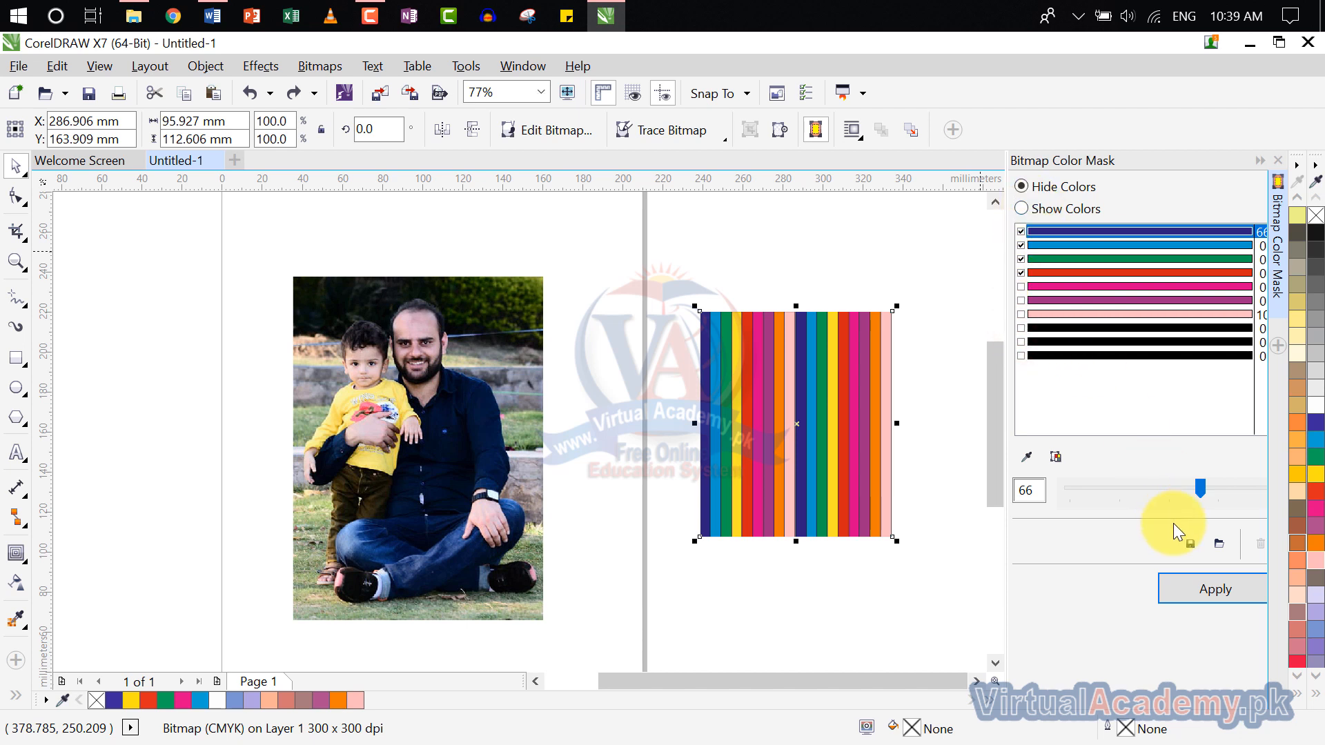
pyautogui.click(1236, 588)
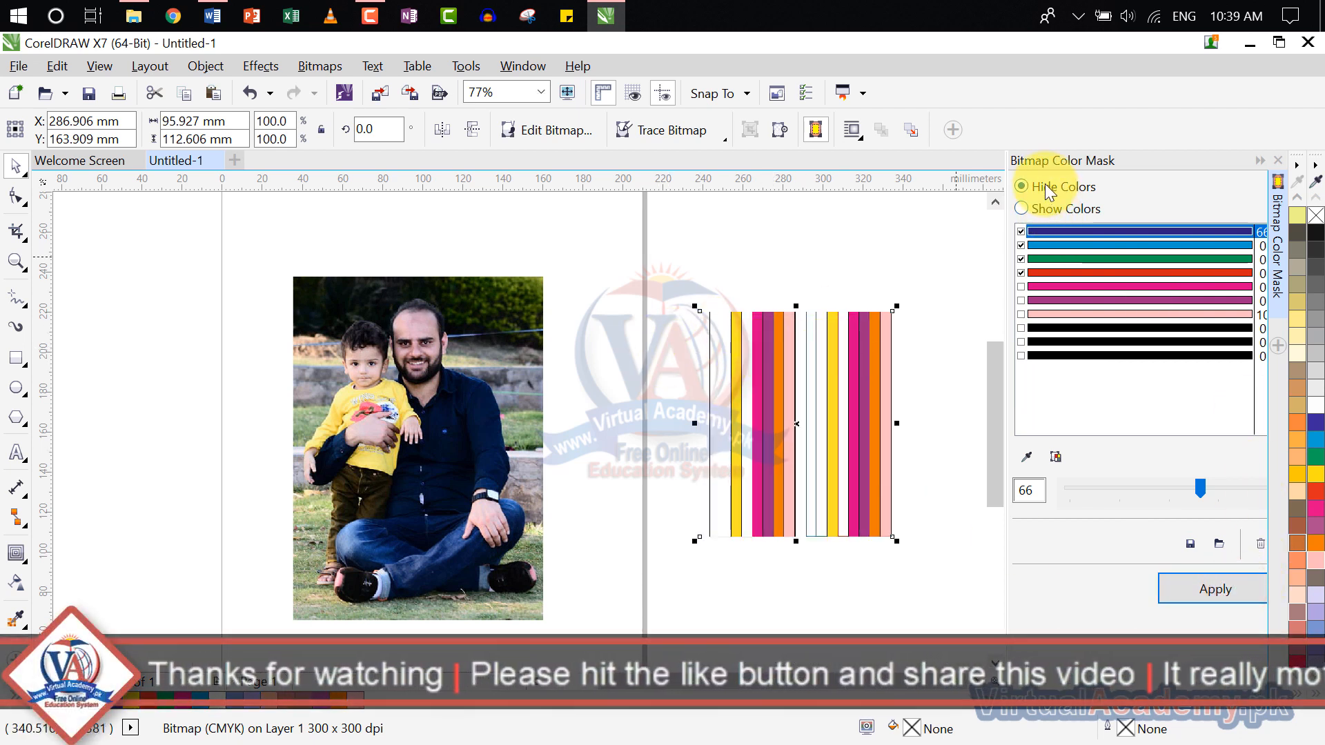
pyautogui.click(1038, 207)
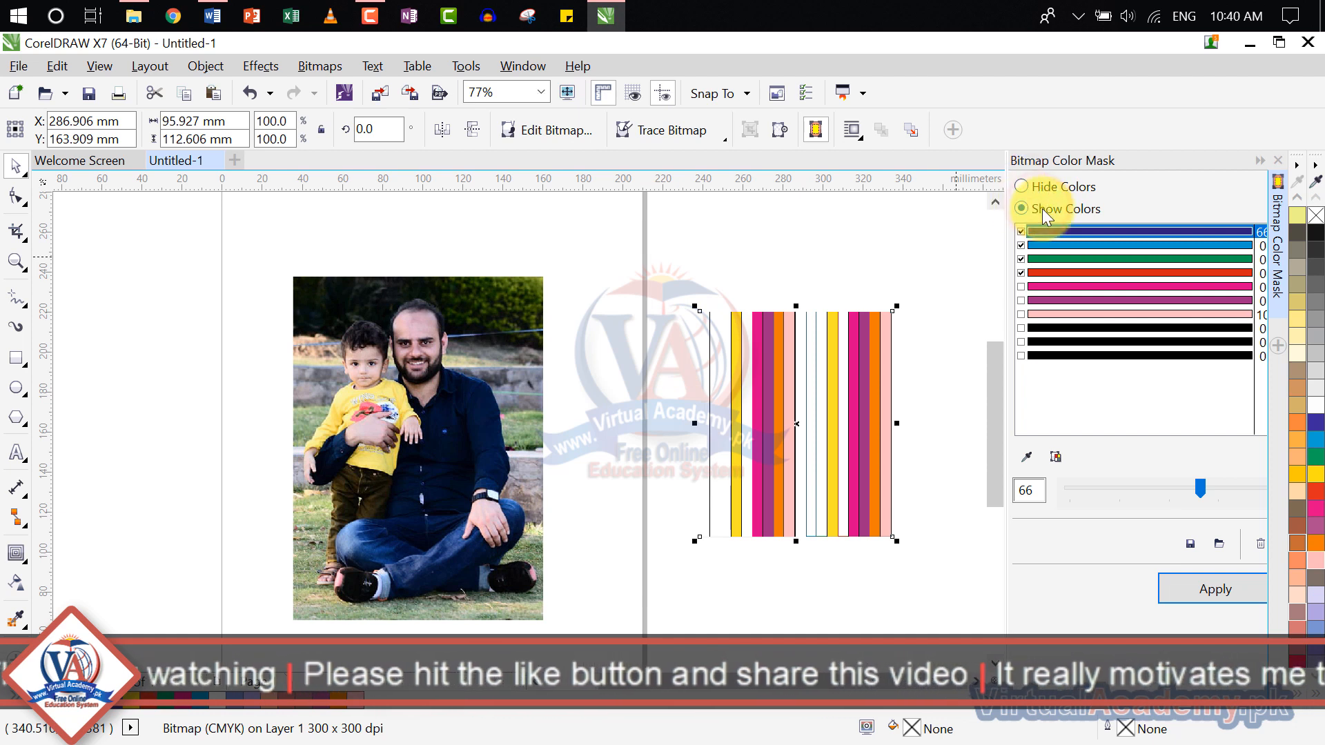
pyautogui.click(1234, 591)
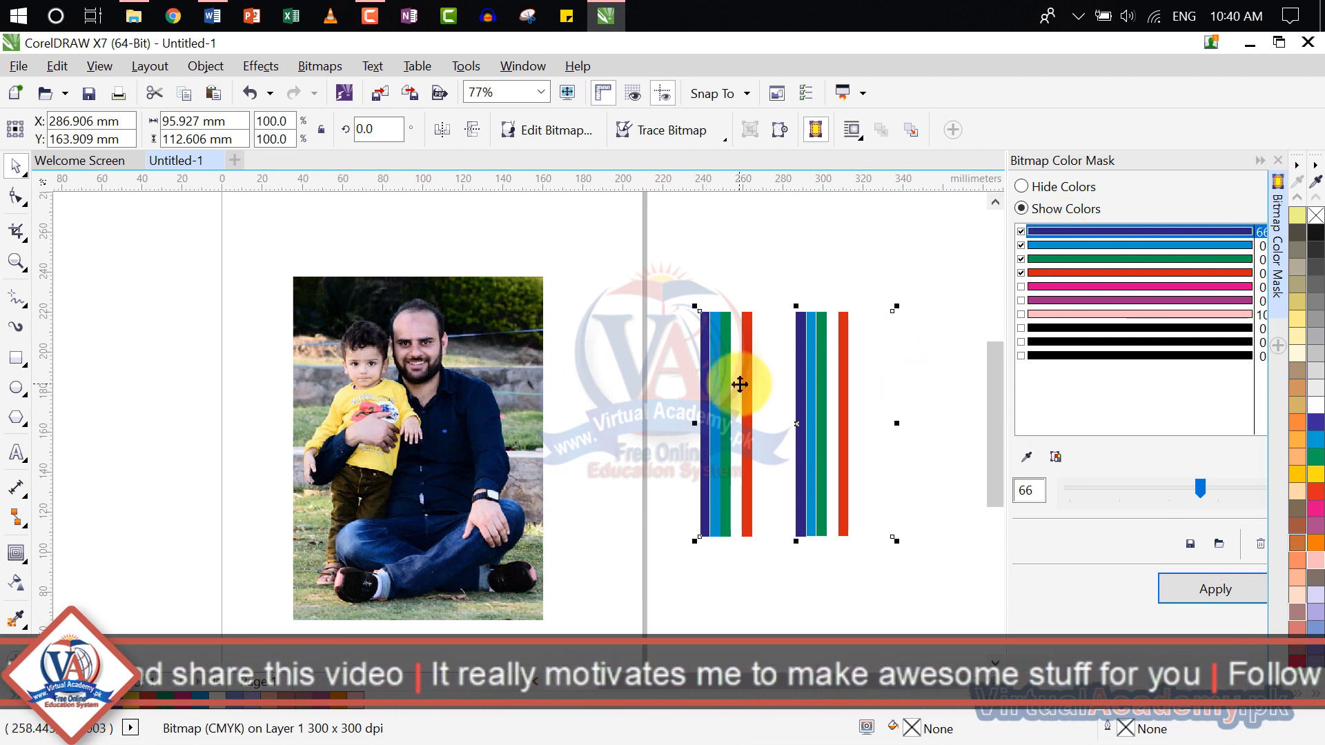
# Step: Enable the fifth to tenth mask colours, apply the Show Colors mask to the striped bitmap and deselect it
pyautogui.click(1022, 286)
pyautogui.click(1022, 301)
pyautogui.click(1022, 315)
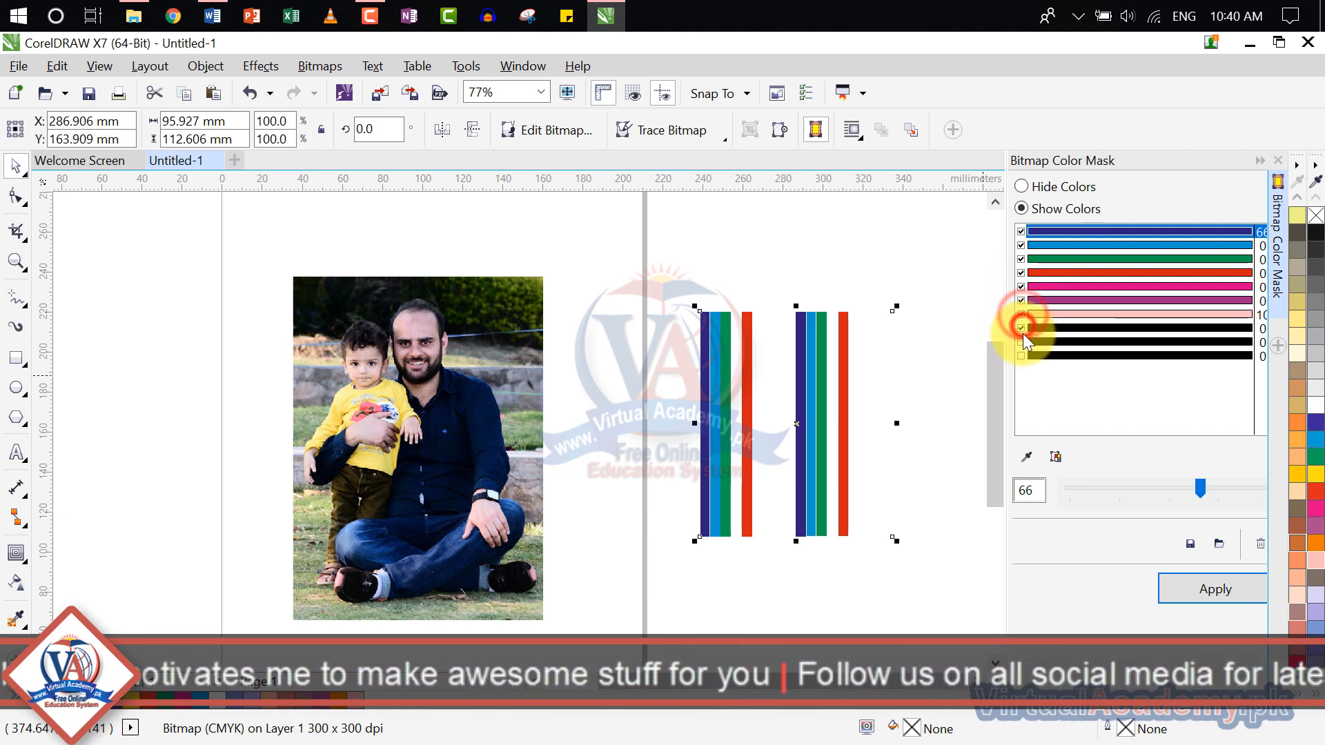
pyautogui.click(1022, 328)
pyautogui.click(1022, 343)
pyautogui.click(1022, 357)
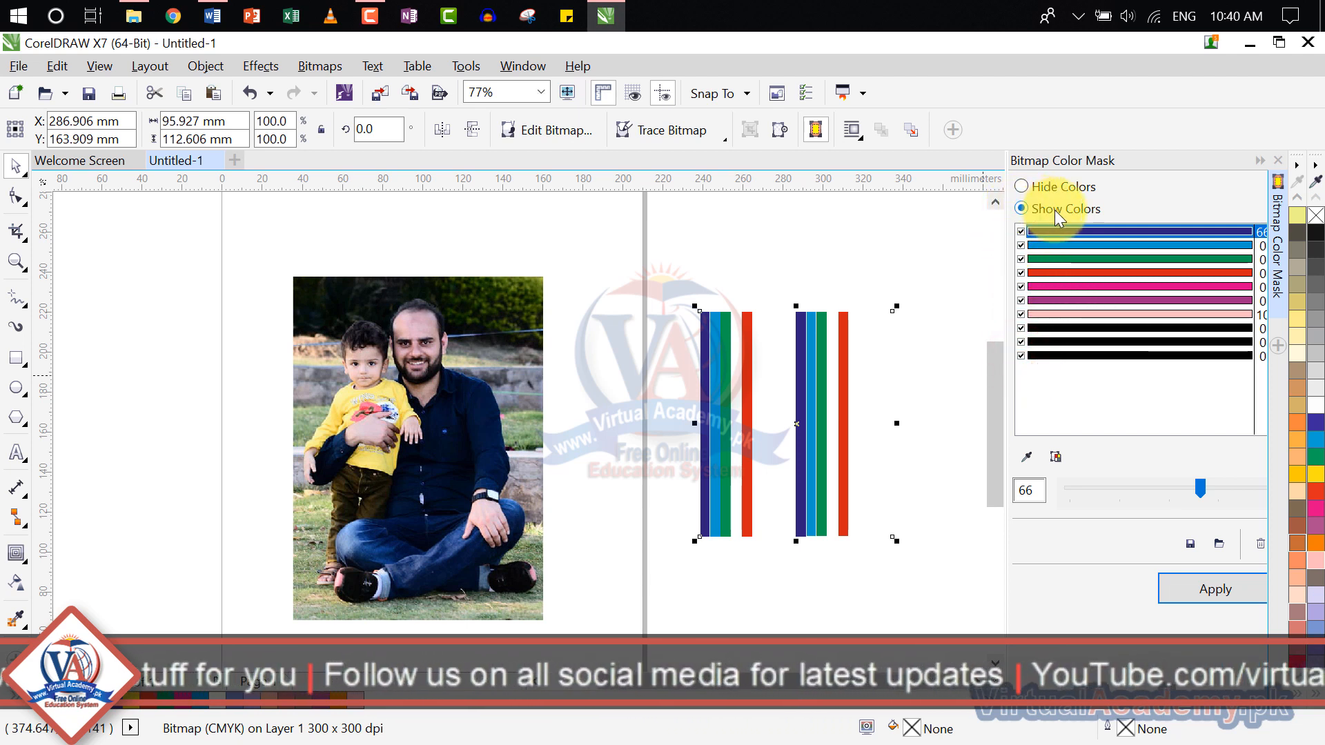
pyautogui.click(1198, 590)
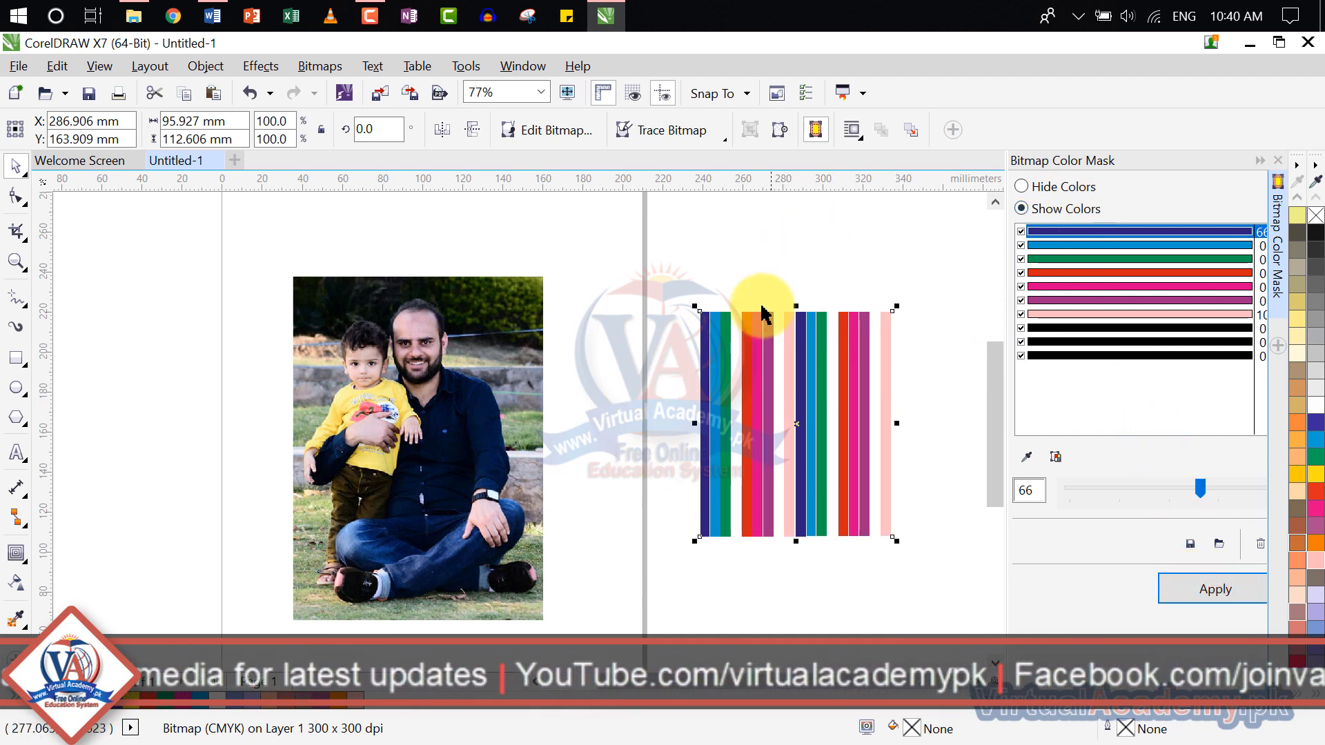
pyautogui.click(928, 390)
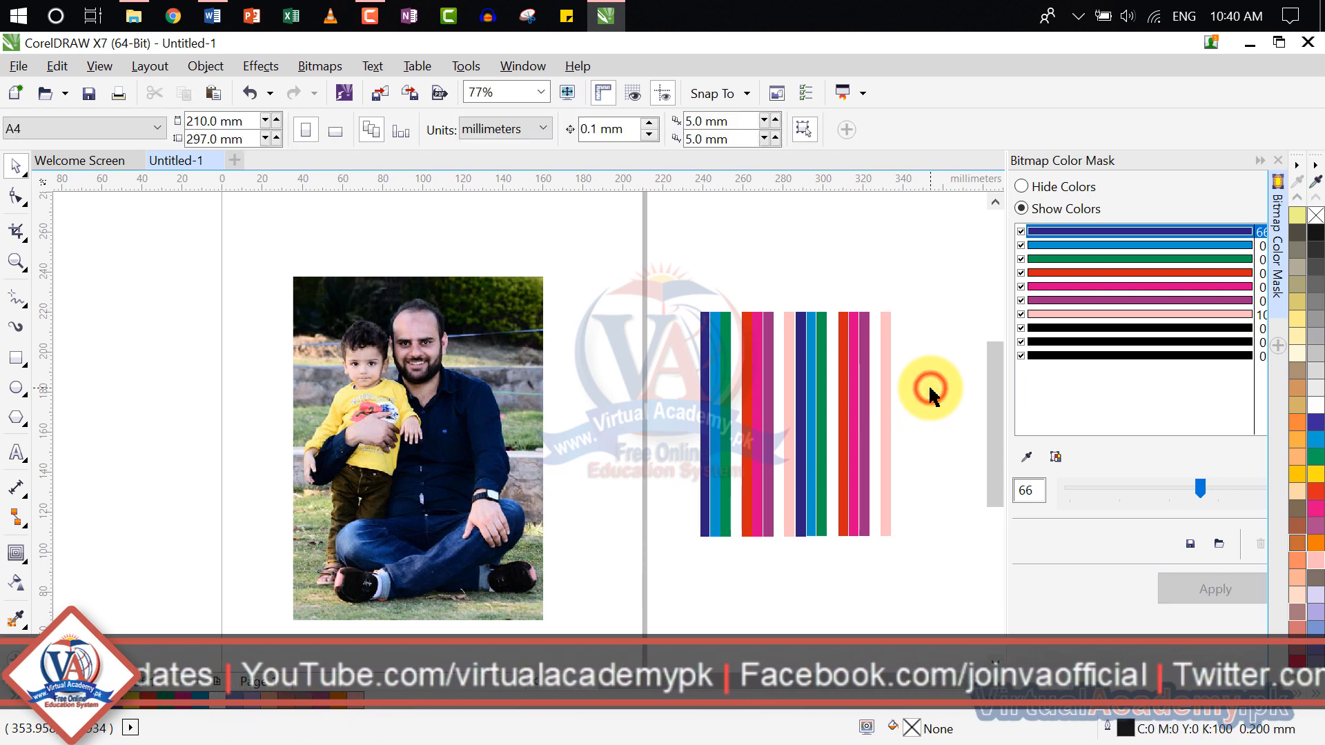
# Step: Reopen Bitmap Color Mask for the photo and replace the first mask colour with yellow sampled from the child's shirt
pyautogui.click(438, 369)
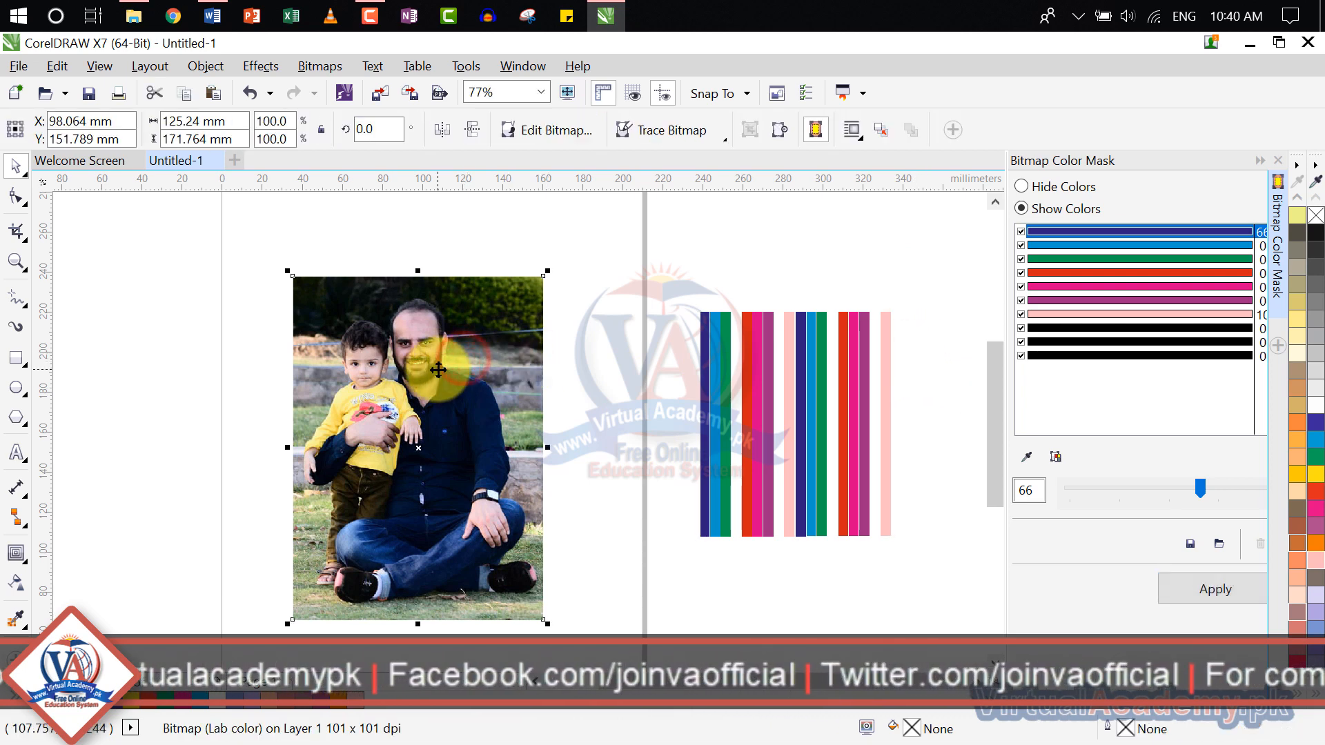
pyautogui.click(1278, 160)
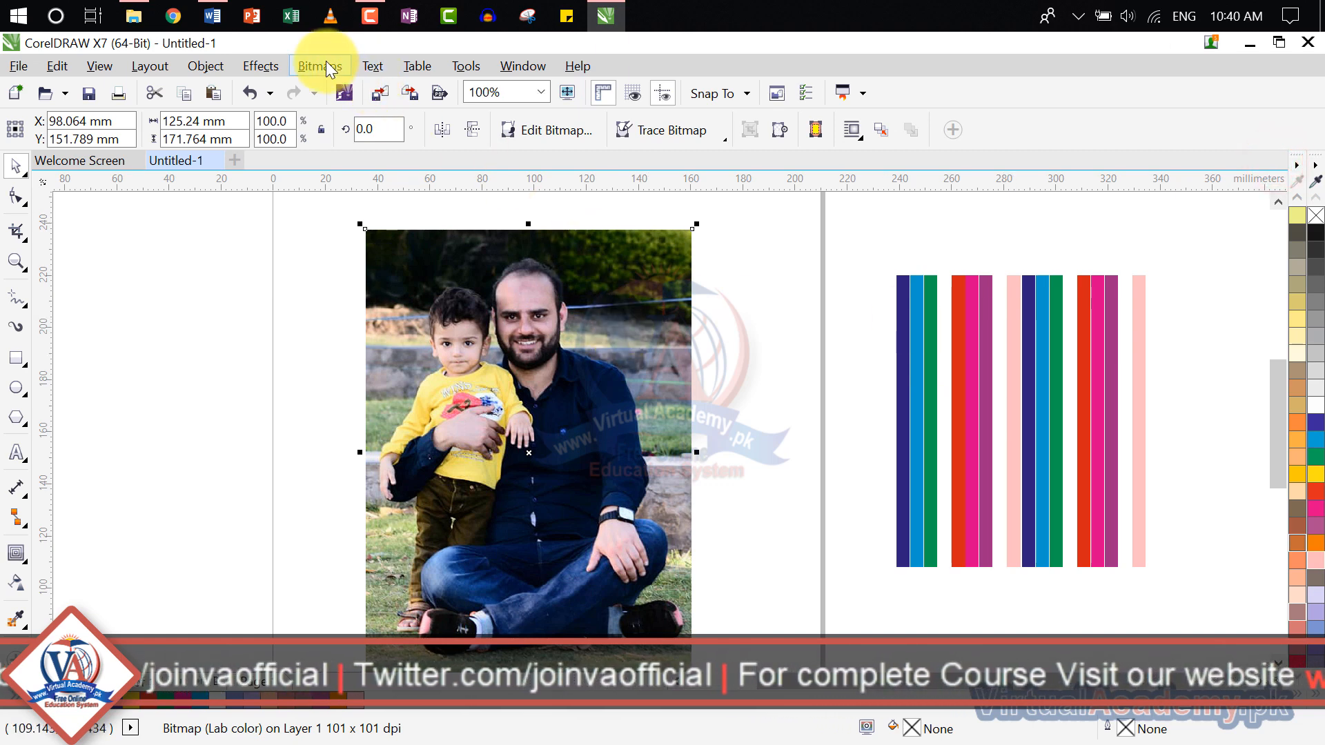
pyautogui.click(322, 65)
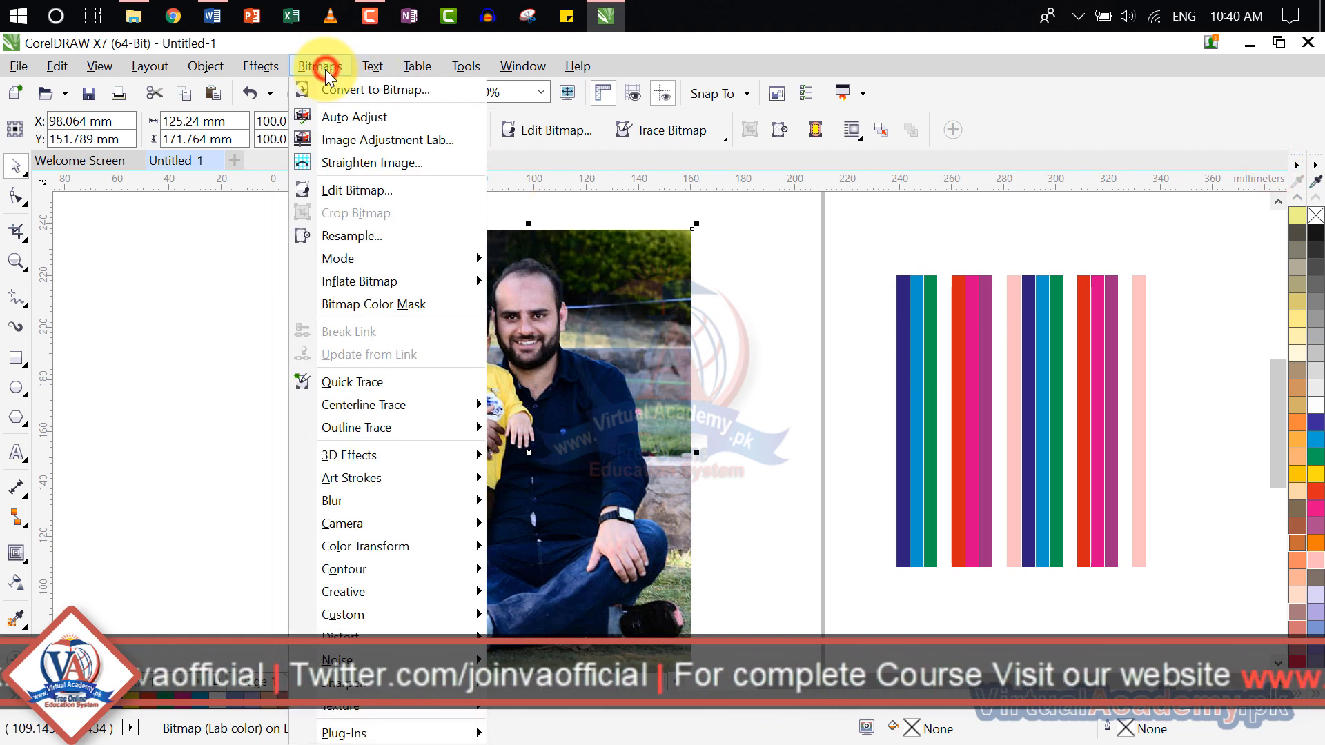
pyautogui.click(407, 301)
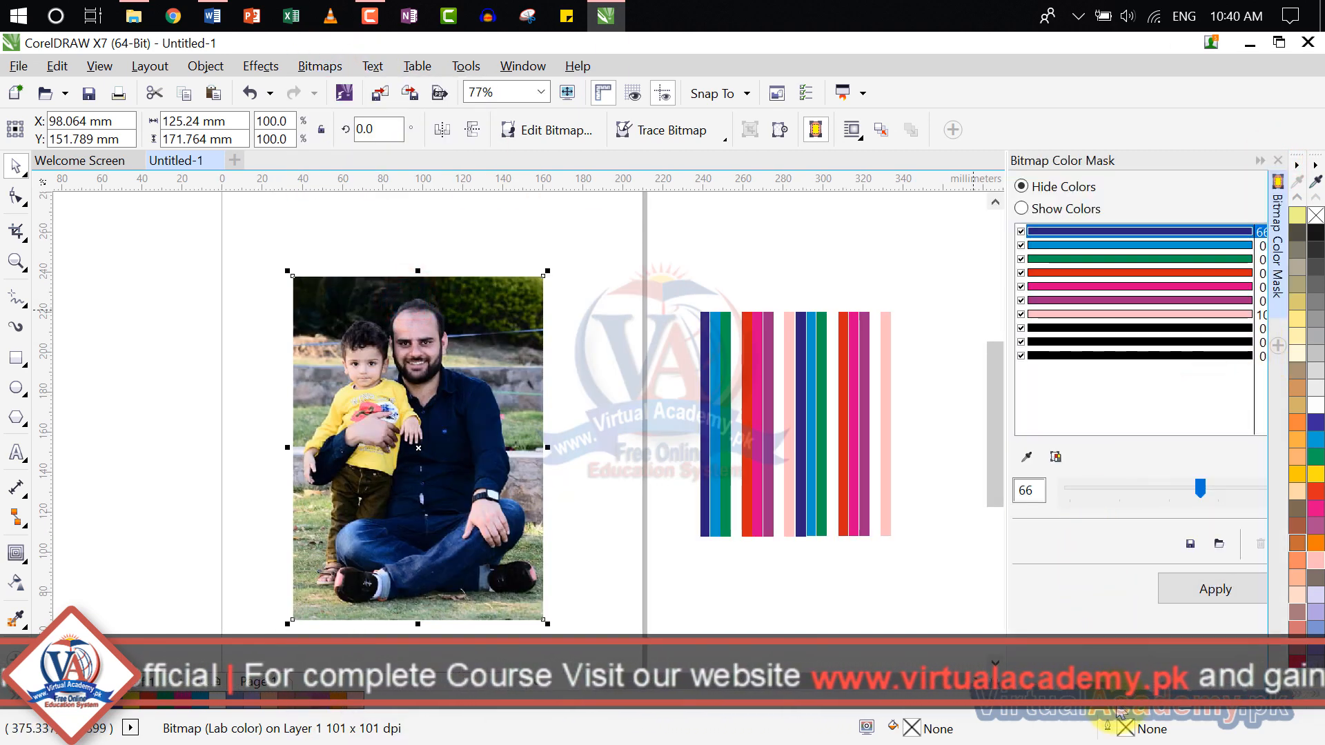
pyautogui.click(1025, 458)
pyautogui.click(473, 408)
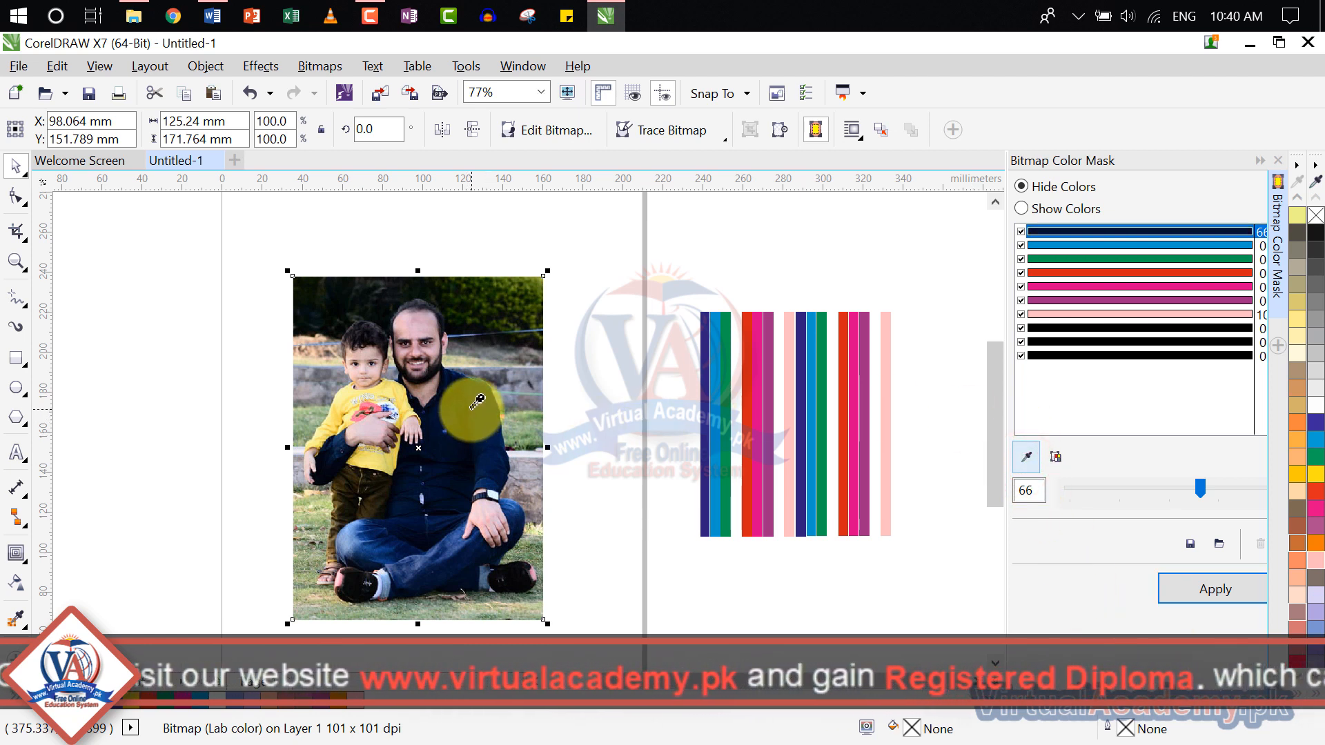
pyautogui.click(1056, 233)
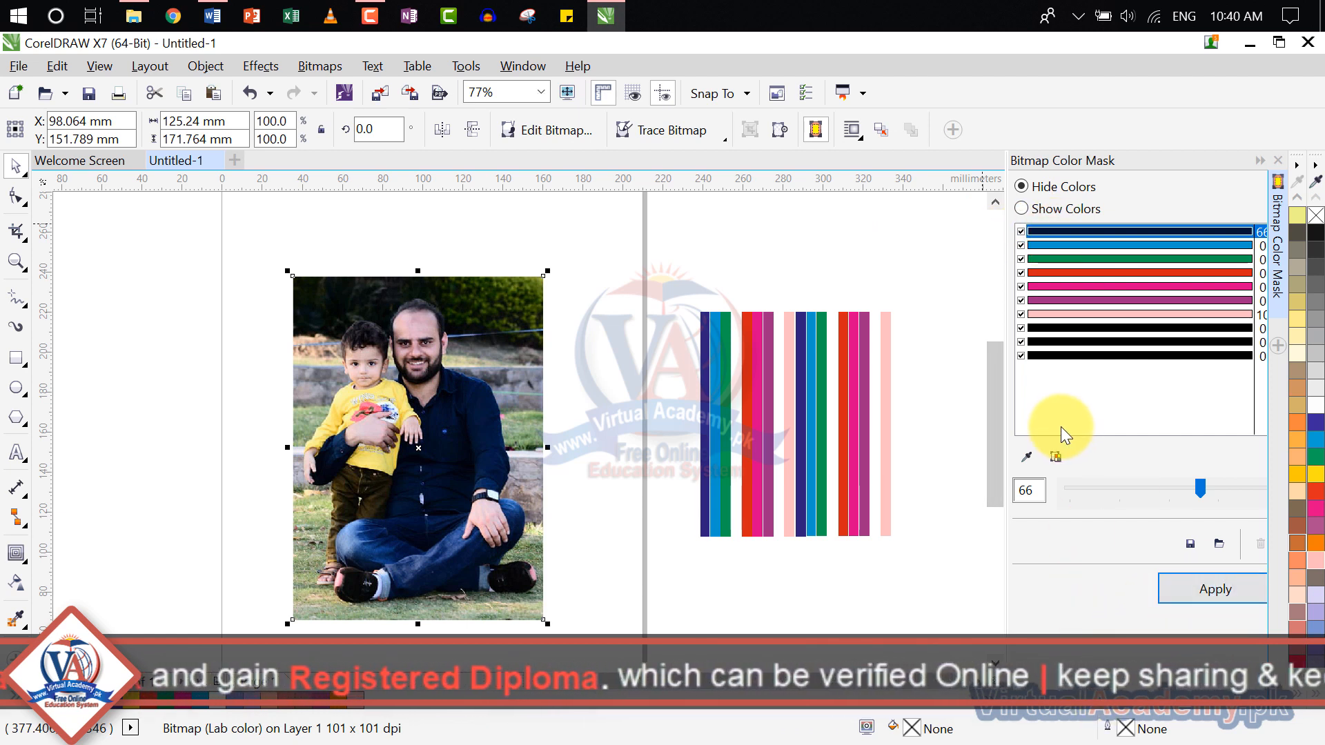
pyautogui.click(1026, 457)
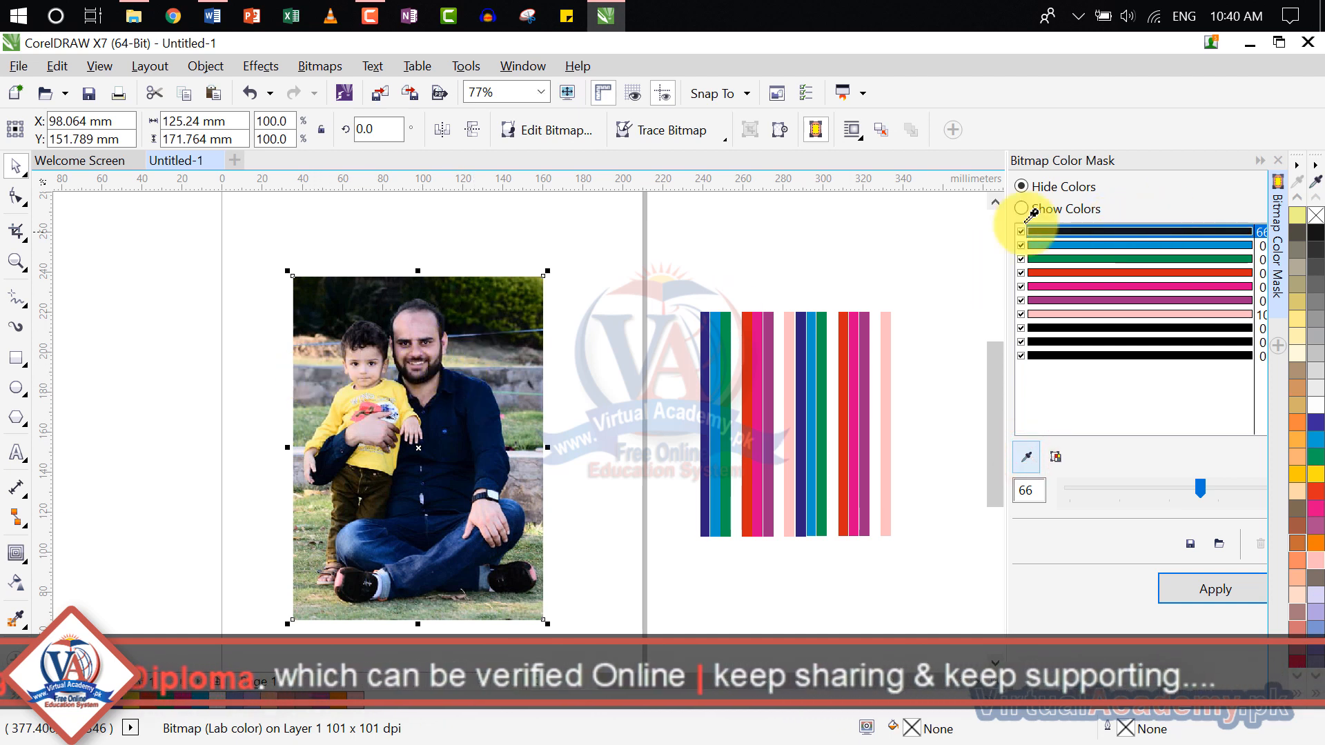
pyautogui.click(544, 290)
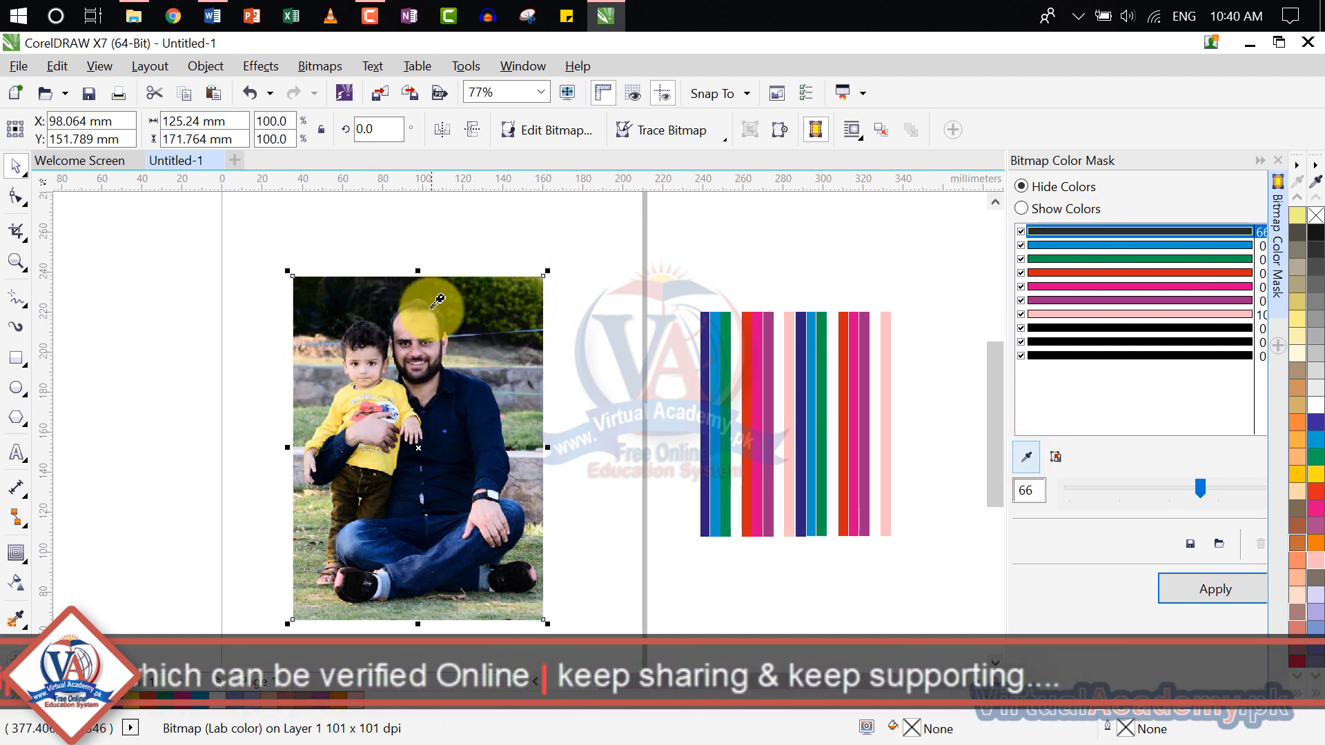
pyautogui.click(393, 386)
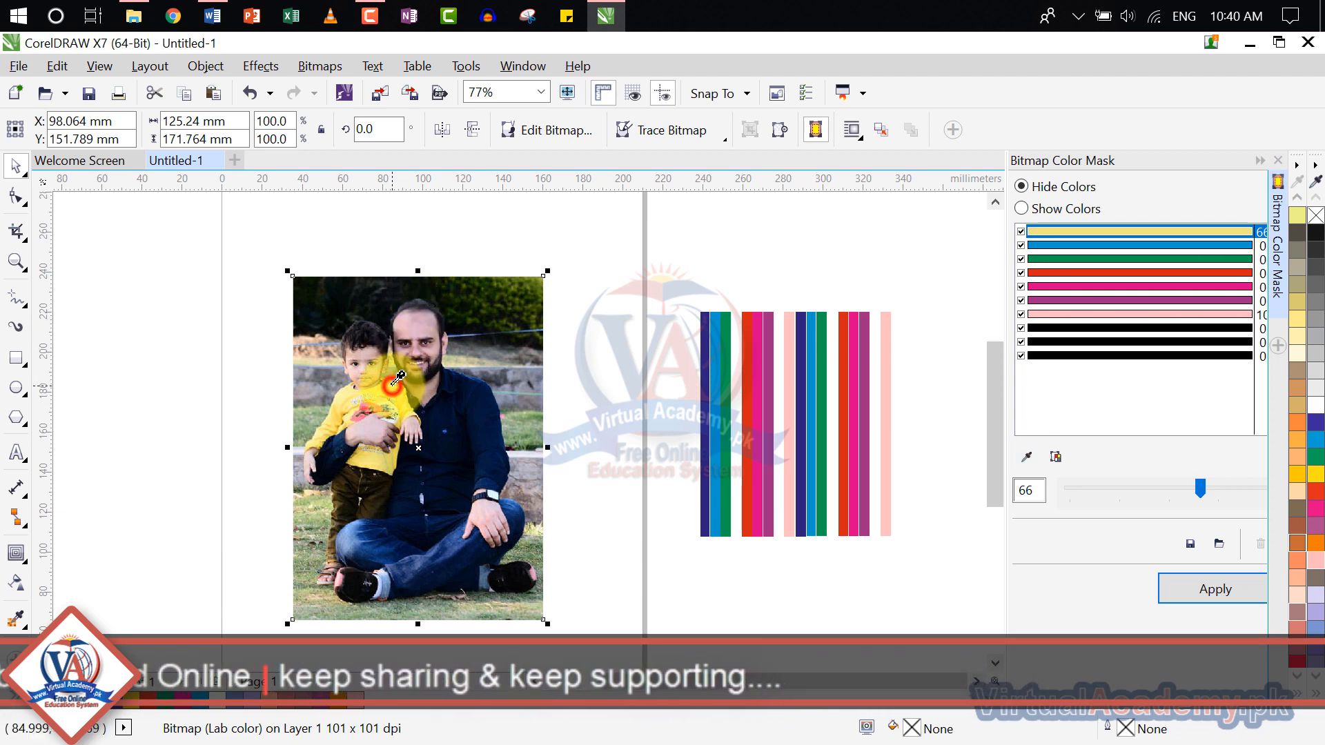
# Step: Disable the second to tenth mask colours and apply the Hide Colors mask for the sampled yellow to the photo
pyautogui.click(1022, 245)
pyautogui.click(1021, 259)
pyautogui.click(1019, 273)
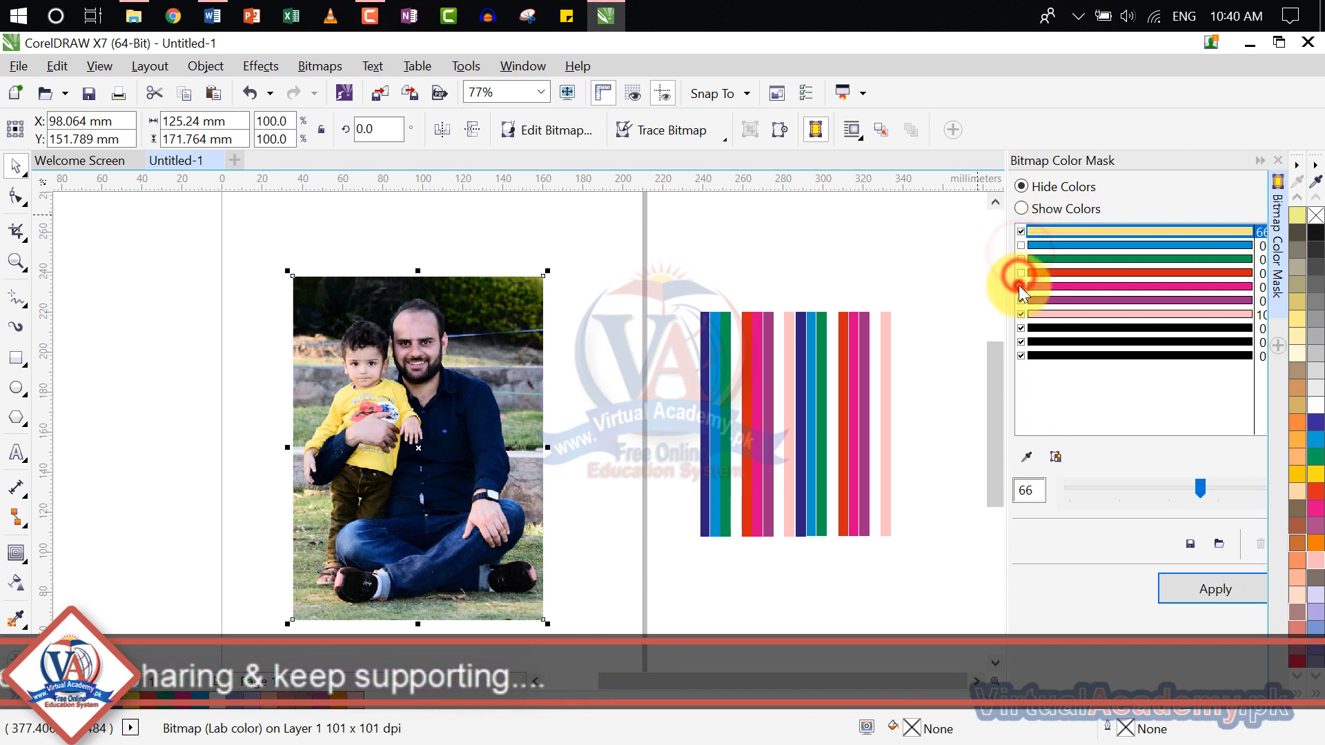
pyautogui.click(1020, 286)
pyautogui.click(1021, 301)
pyautogui.click(1021, 314)
pyautogui.click(1019, 329)
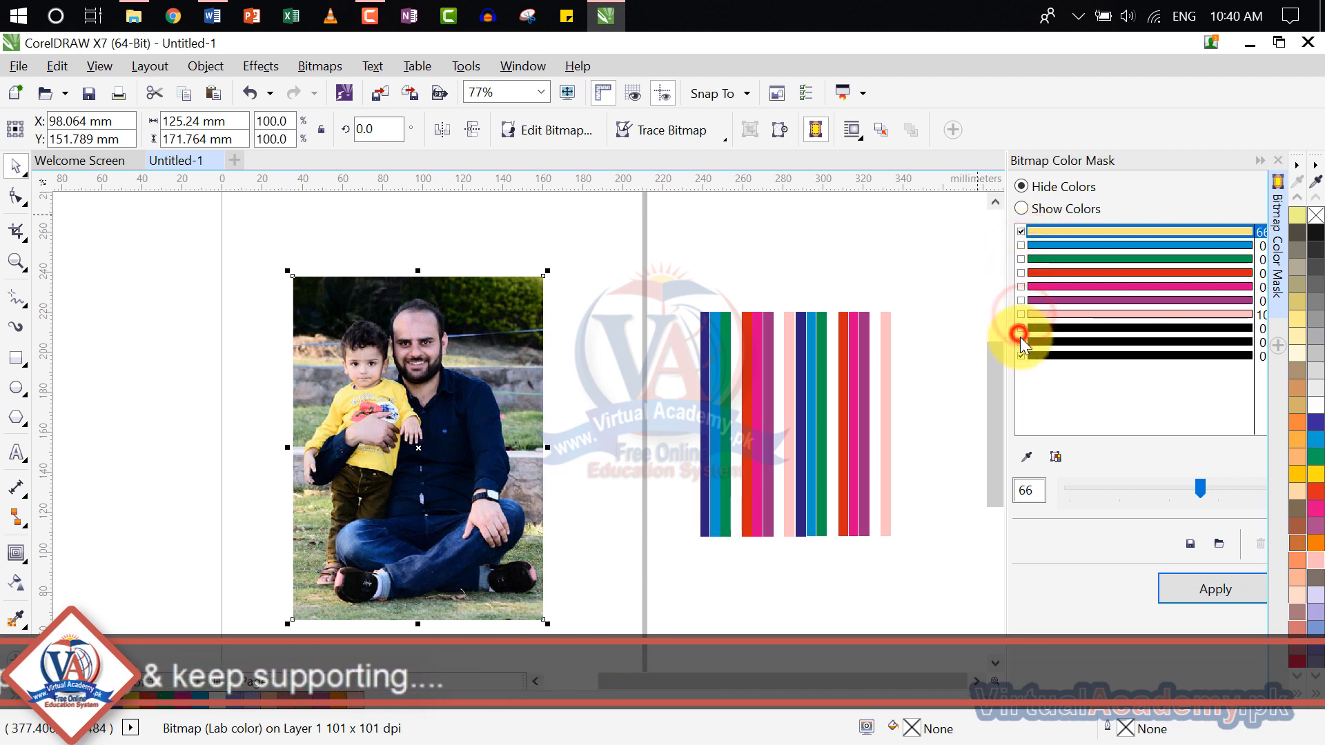
pyautogui.click(1020, 342)
pyautogui.click(1021, 355)
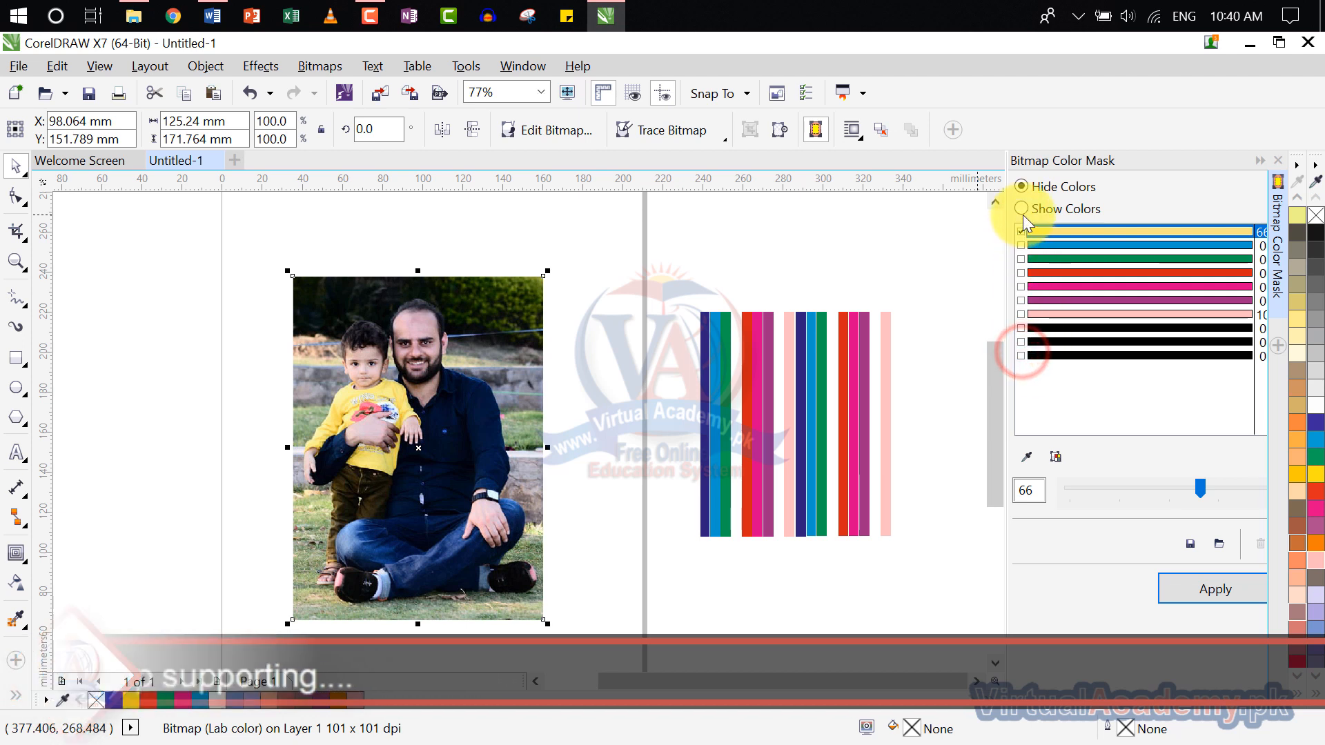
pyautogui.click(1208, 589)
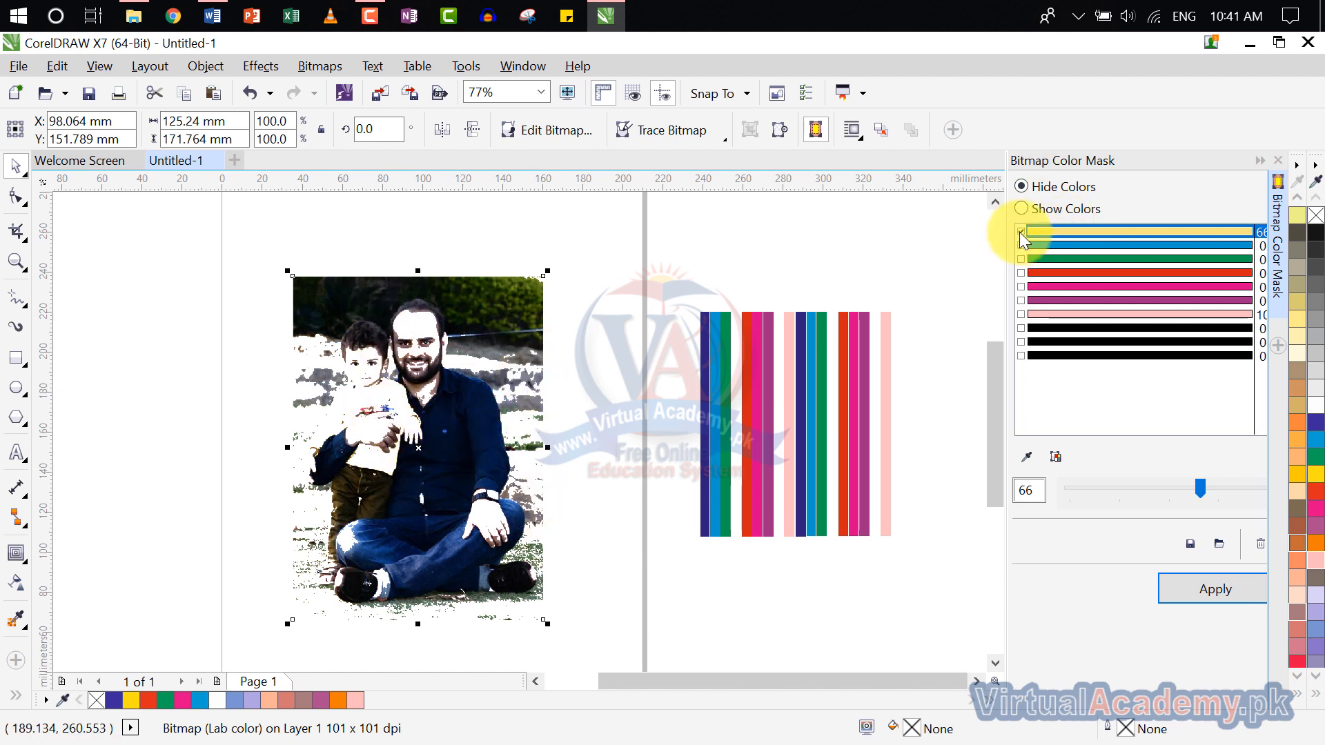
# Step: Close Bitmap Color Mask, undo the photo's colour mask and delete the striped bitmap
pyautogui.click(1278, 160)
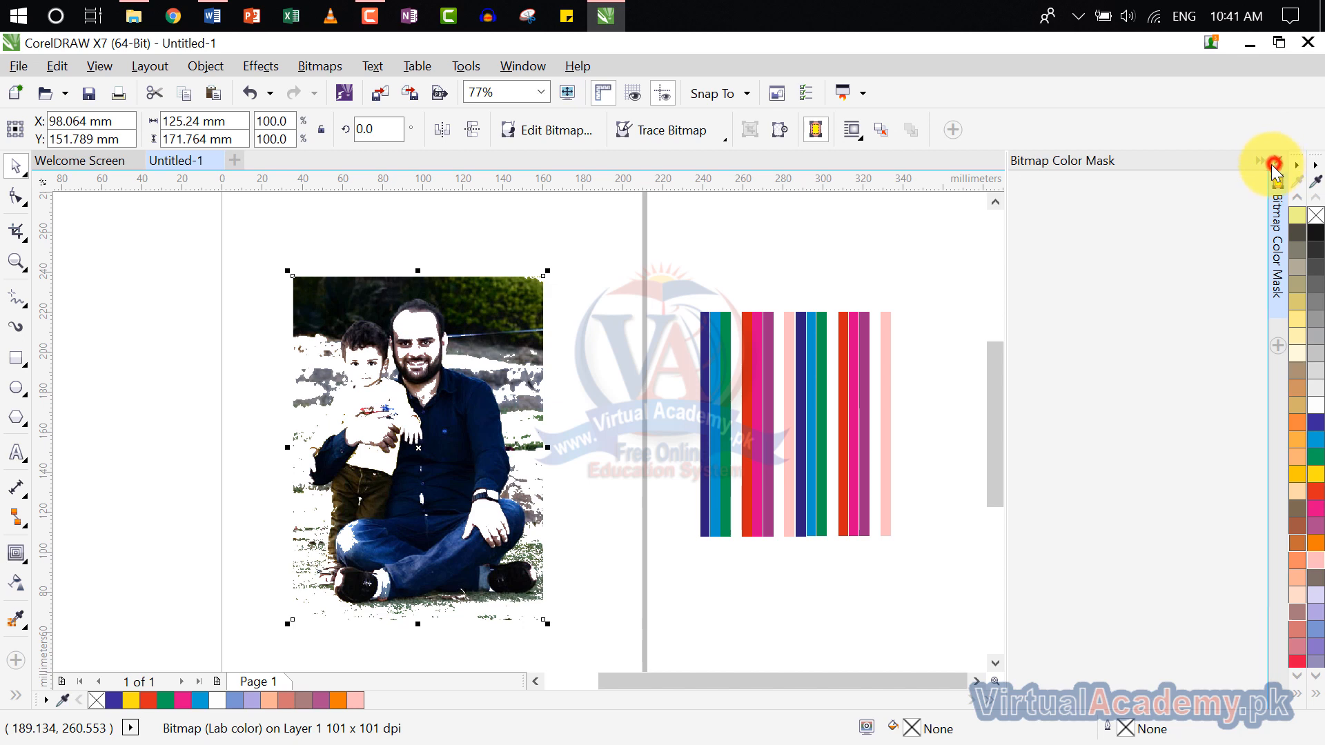
pyautogui.hotkey('ctrl', 'z')
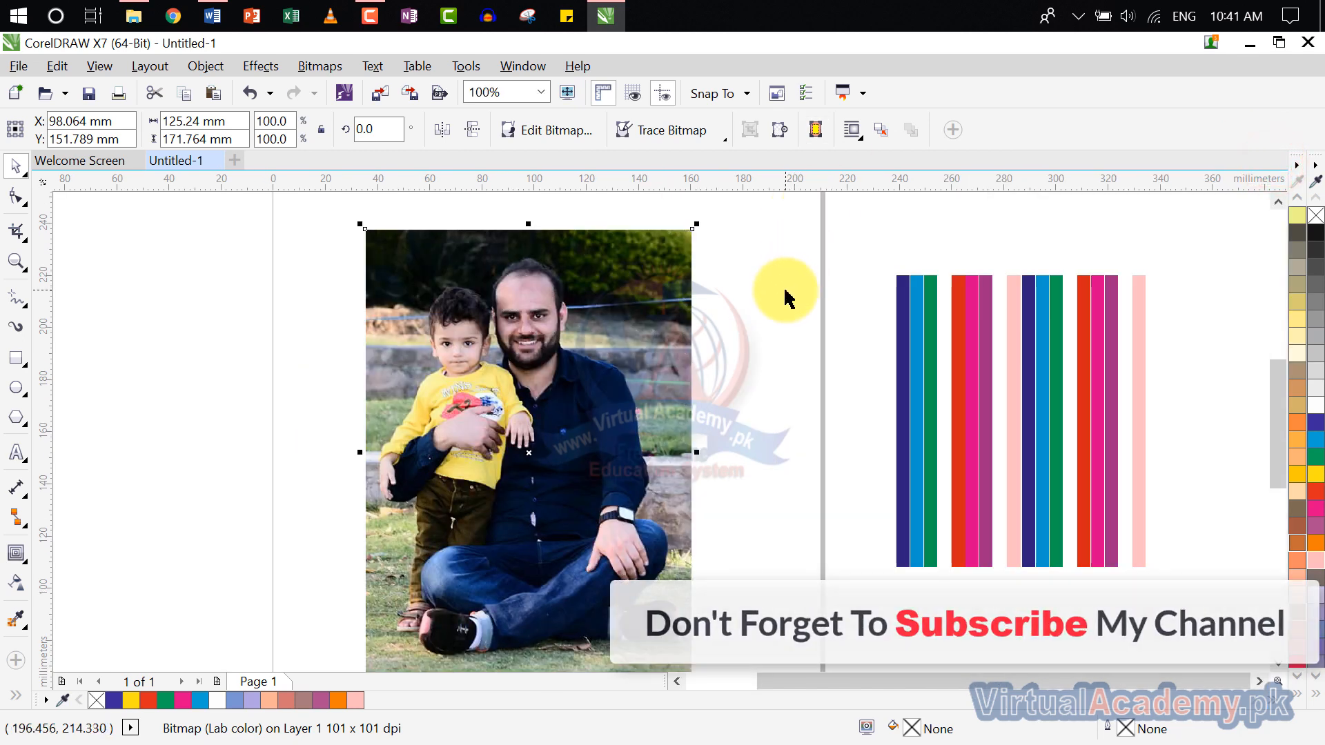
pyautogui.click(903, 345)
pyautogui.press('Delete')
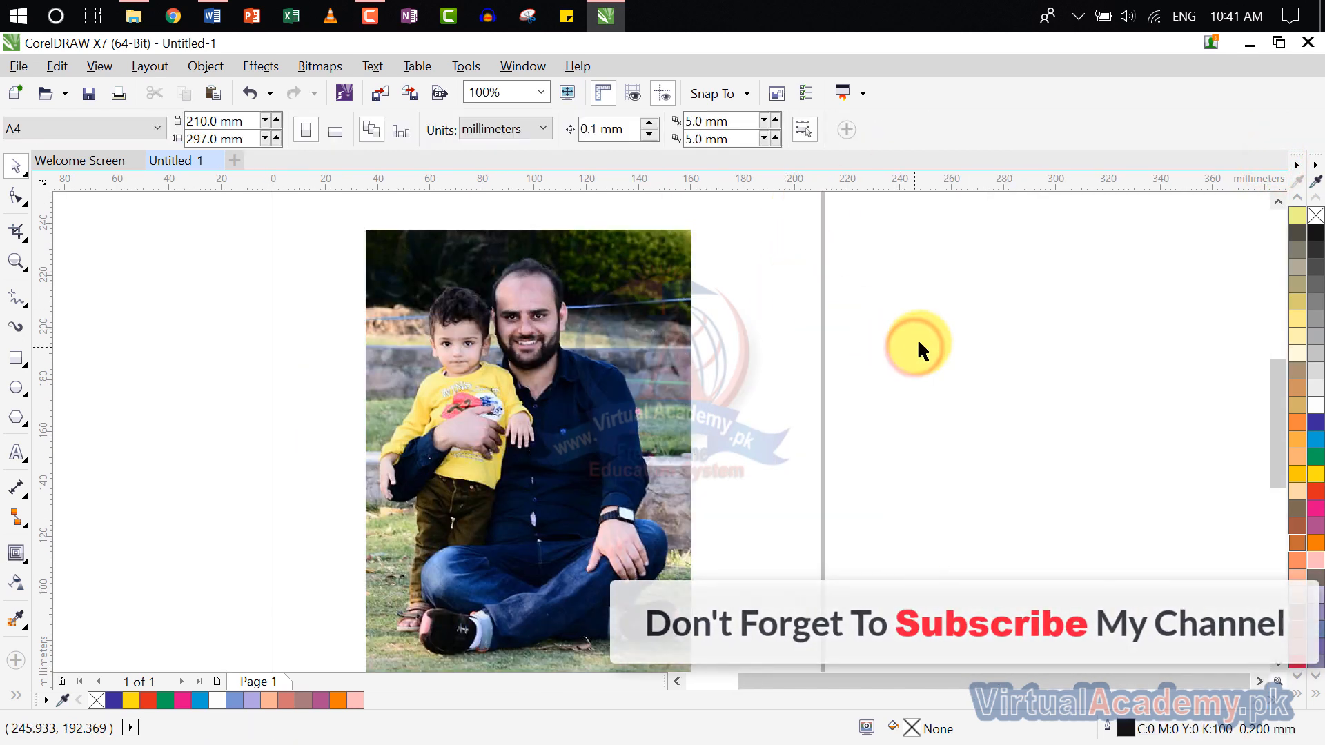
# Step: Browse the available bitmap commands
pyautogui.click(266, 65)
pyautogui.moveTo(294, 68)
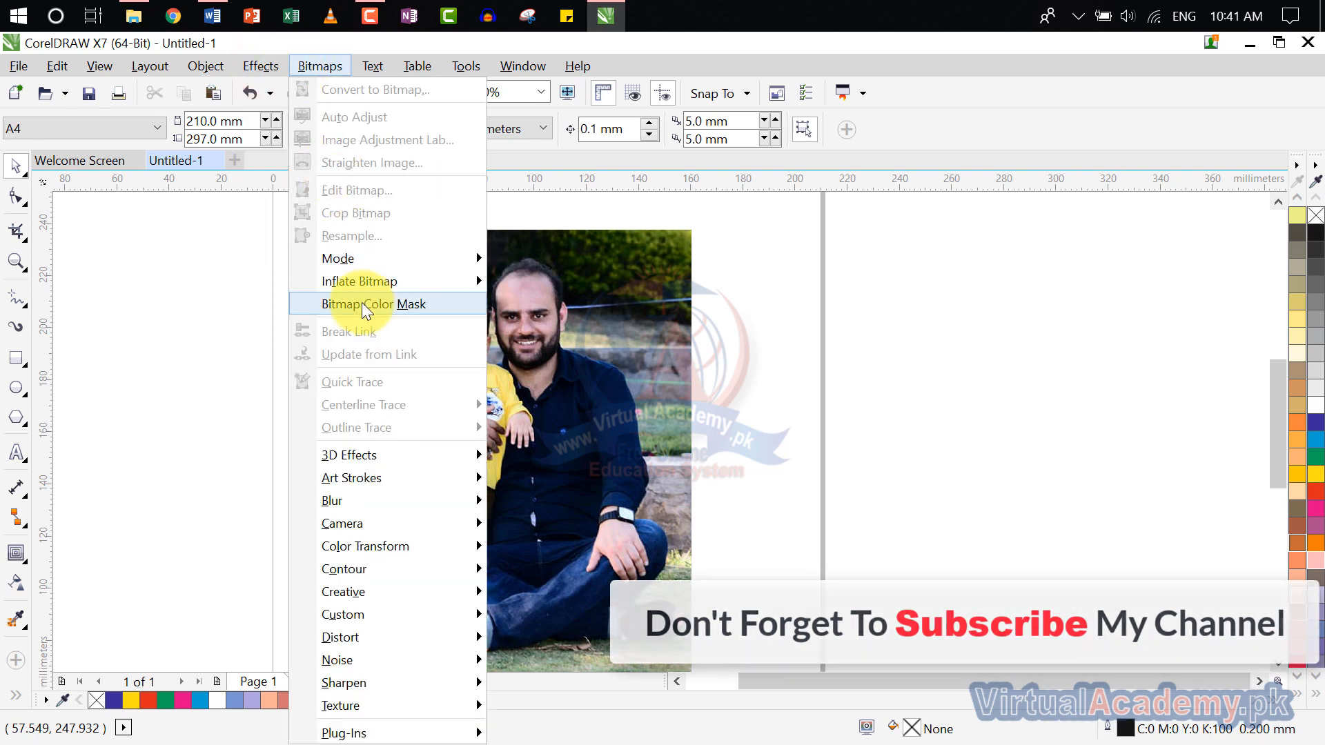